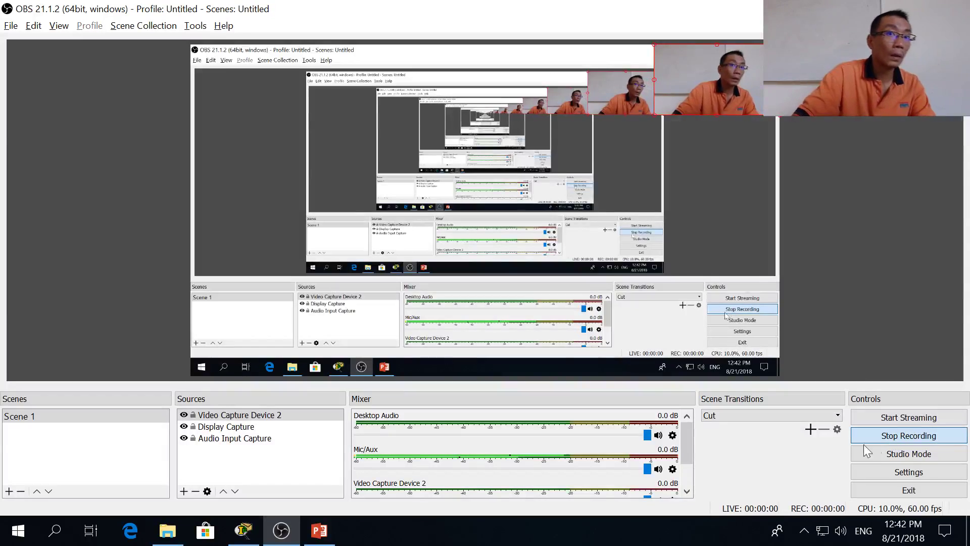
Step: Start the OBS screen recording and switch to the IPv6config presentation
key(alt+Tab)
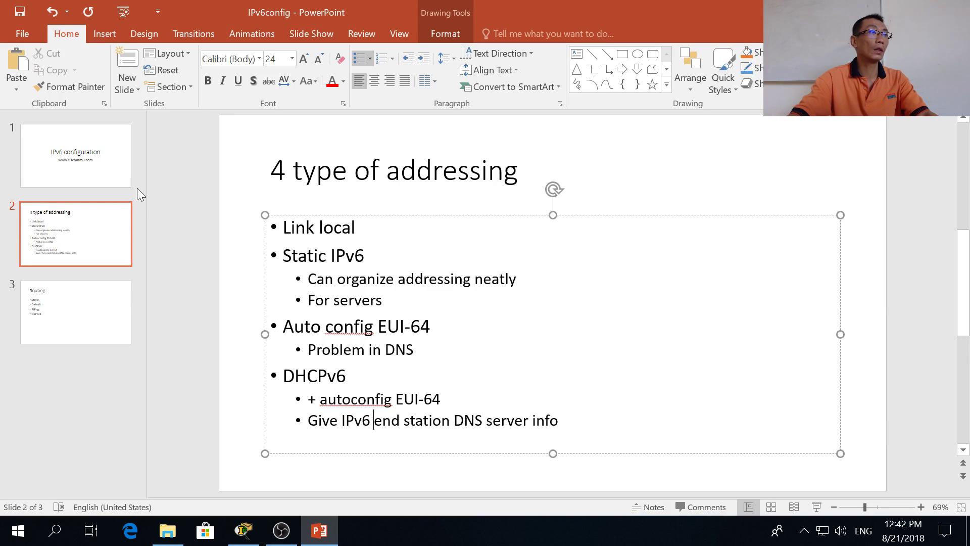
Step: Go from the IPv6 configuration title slide to the 4 type of addressing slide, then bring up Packet Tracer
click(108, 158)
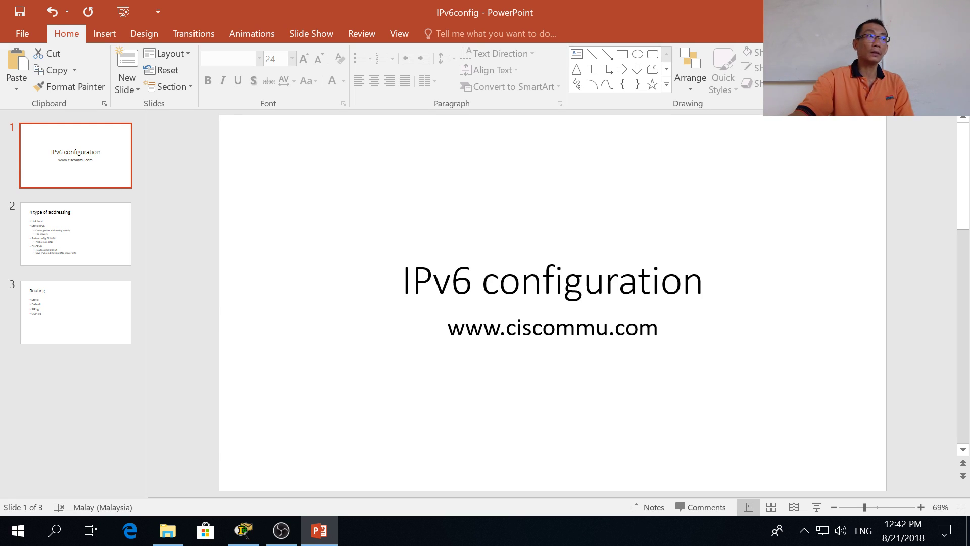
click(120, 245)
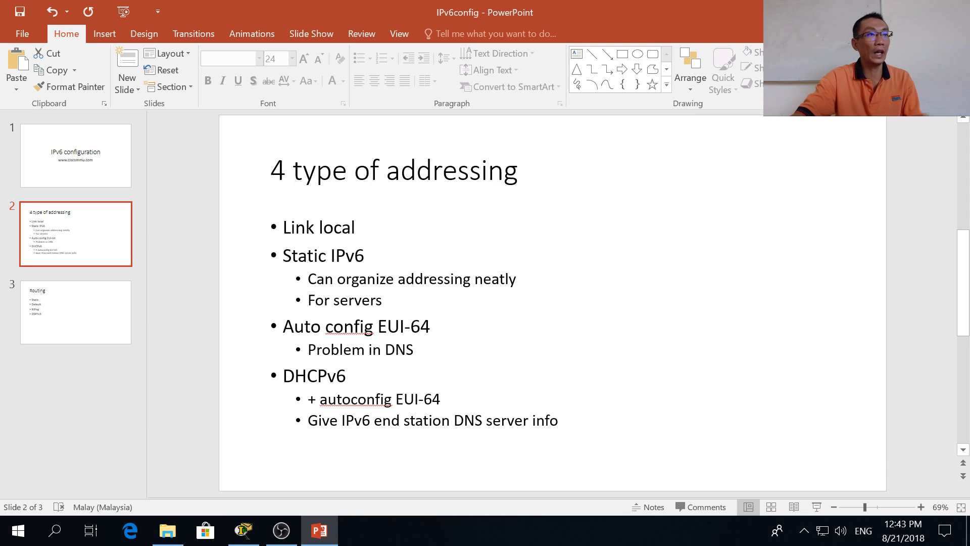
key(alt+Tab)
key(Tab)
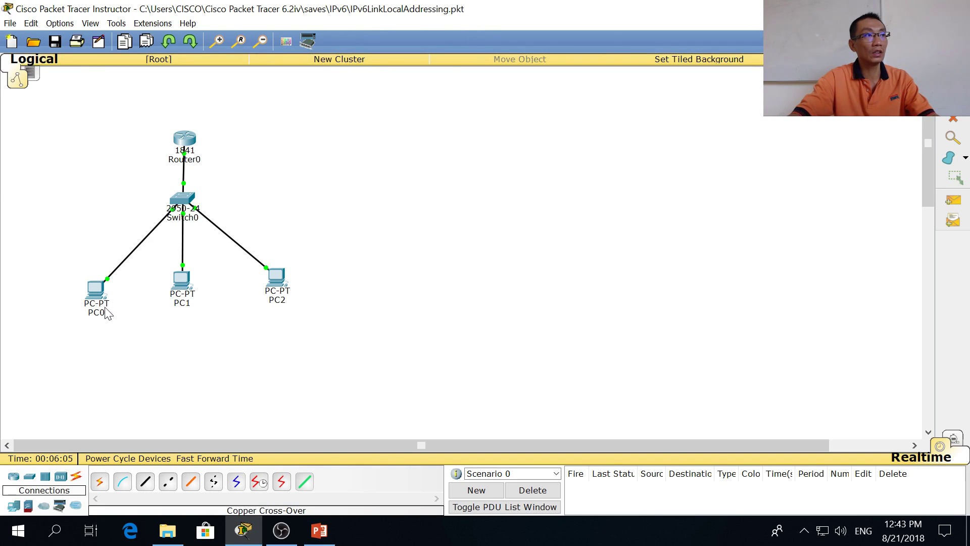
Step: Find PC0's link-local address FE80::2D0:FFFF:FEE8:3E3D in its IP Configuration, then open PC1
click(96, 289)
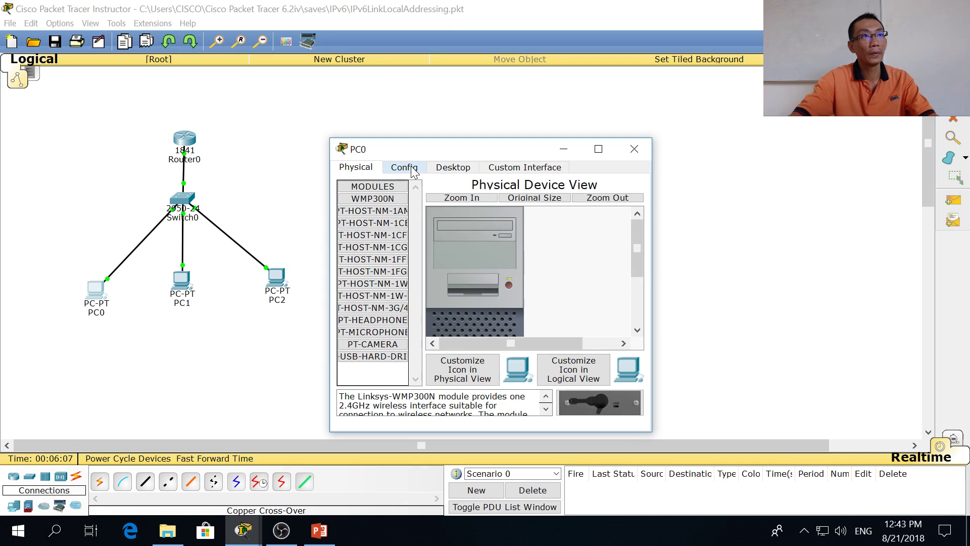
click(403, 167)
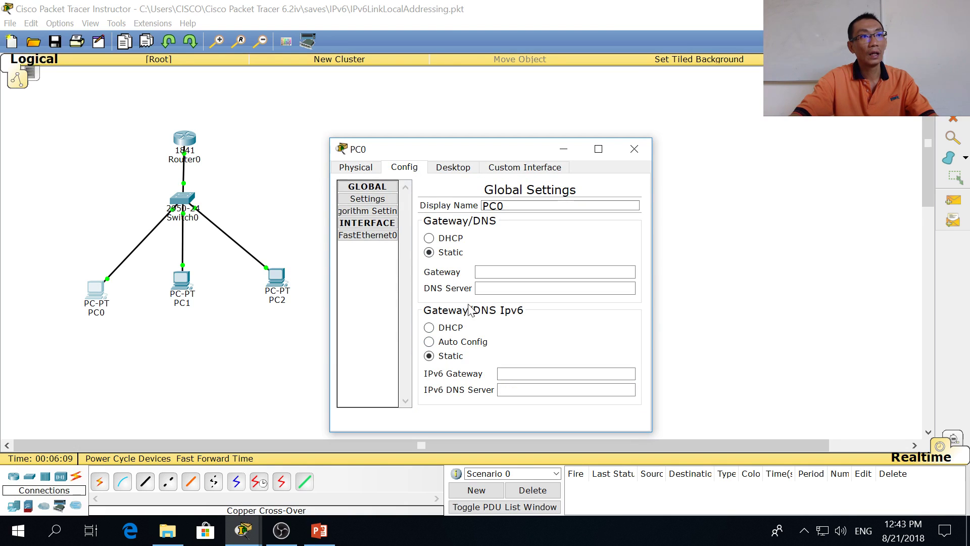
click(440, 174)
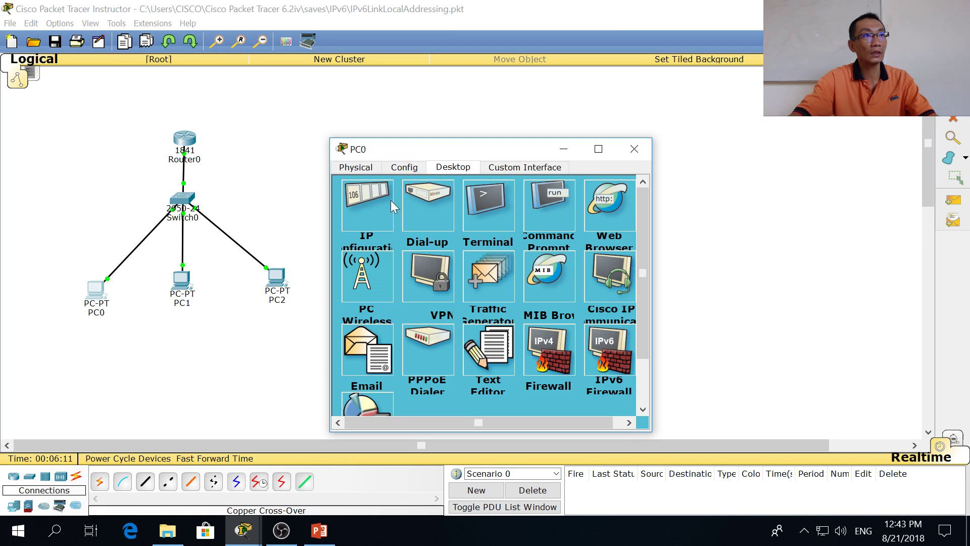
click(390, 200)
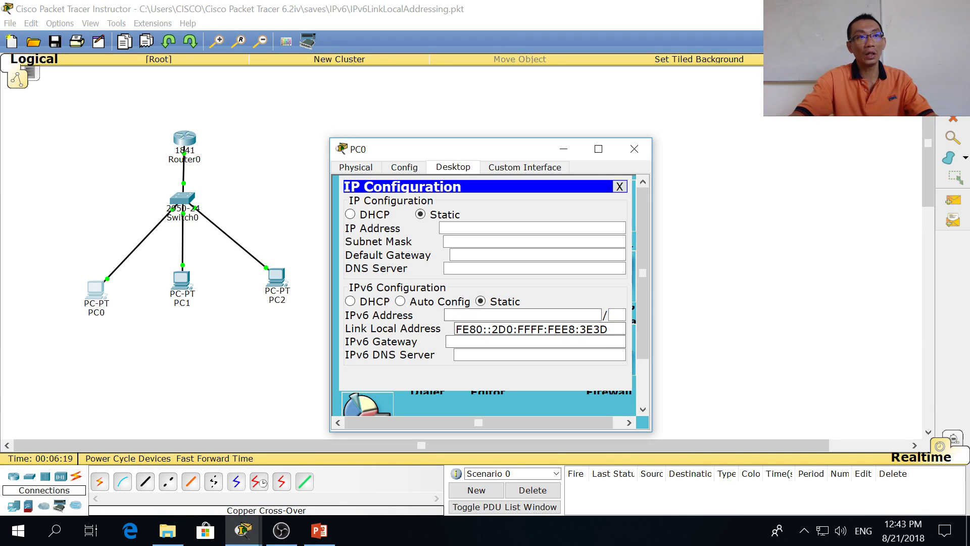
drag(609, 328, 455, 329)
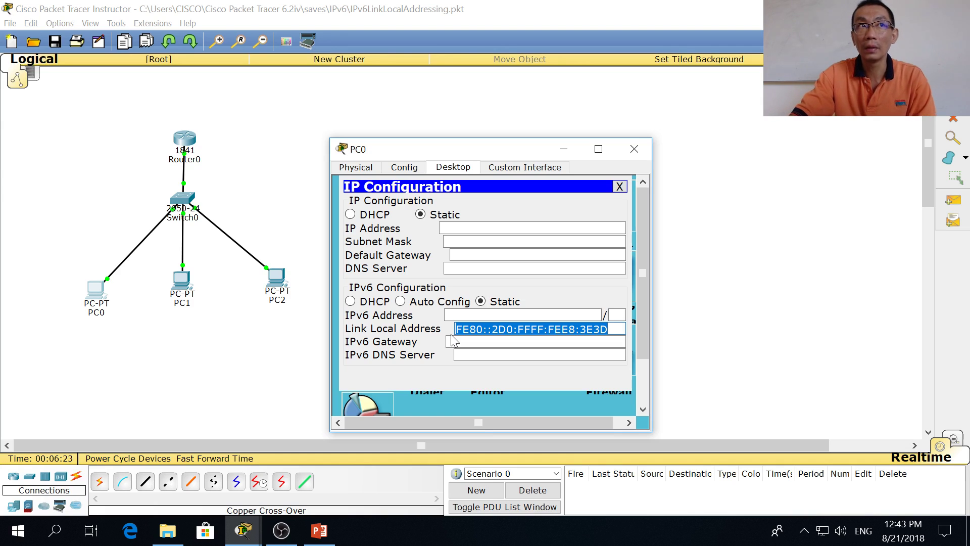
click(190, 298)
Step: Open PC1's IP Configuration and switch its IPv6 addressing to Static
click(452, 170)
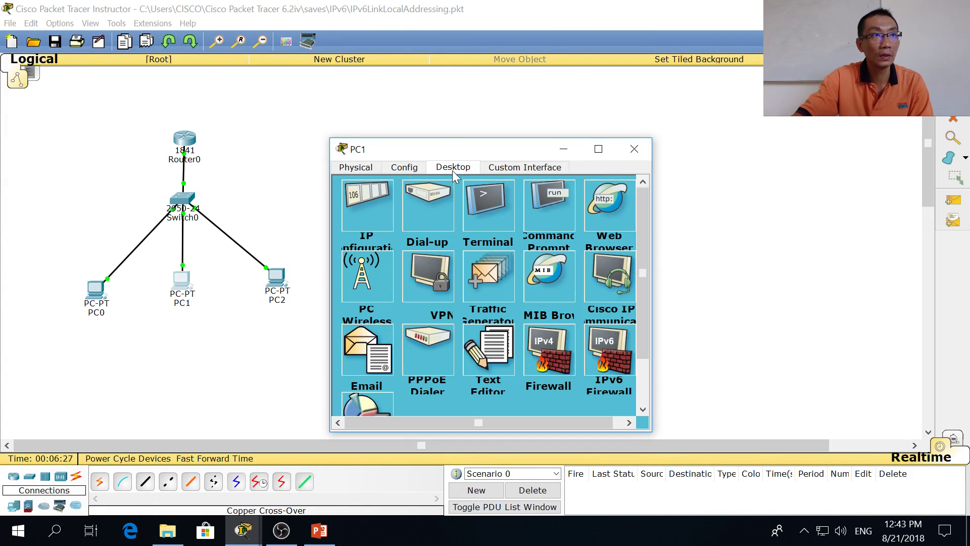
click(367, 207)
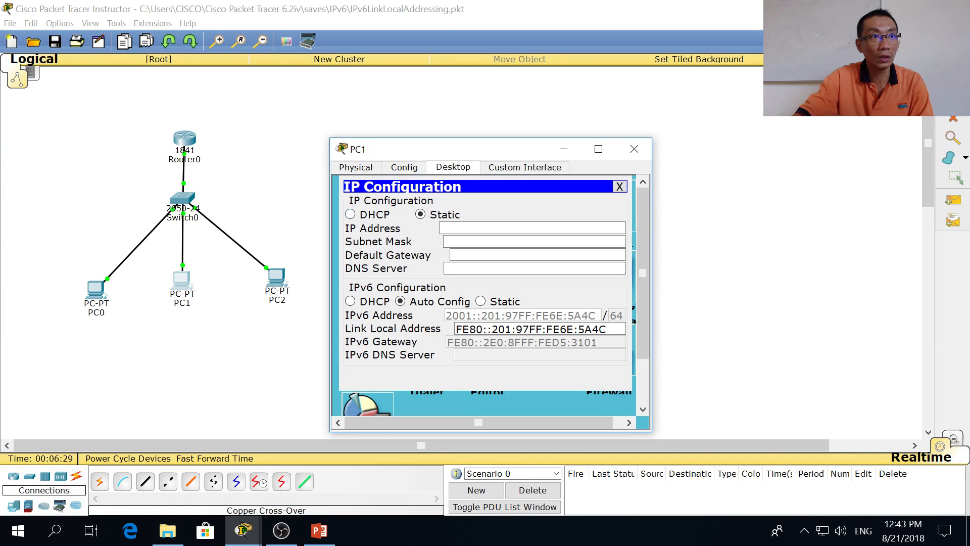
drag(607, 329, 455, 329)
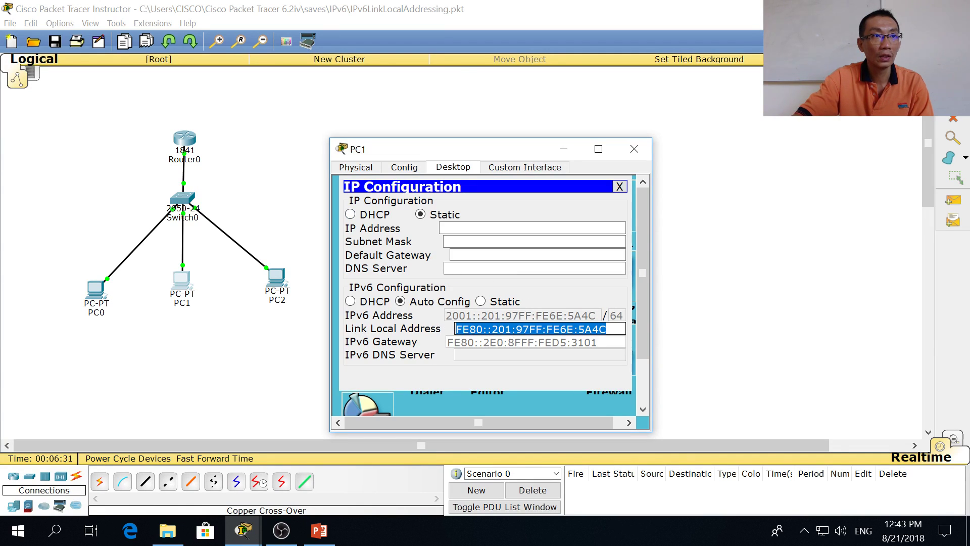
right_click(515, 333)
click(481, 302)
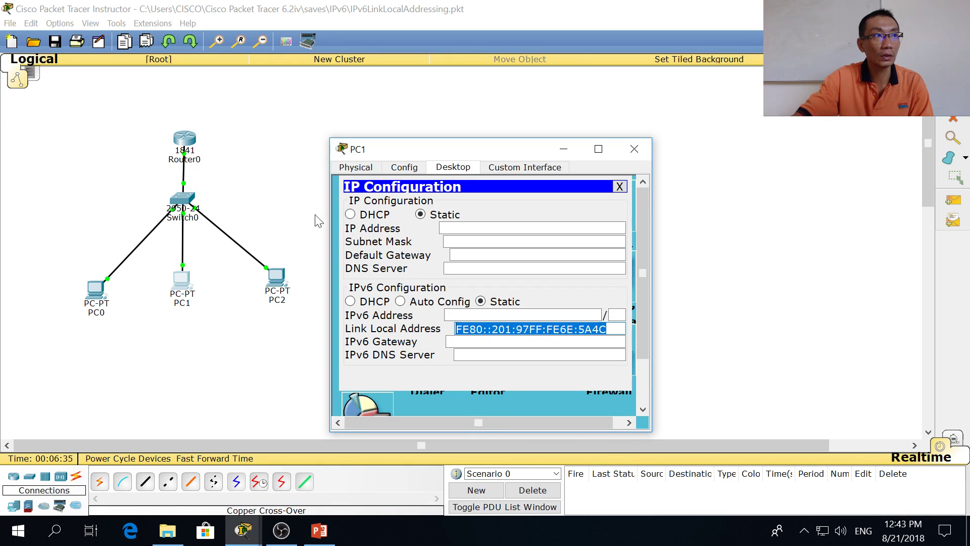
Step: Copy PC1's link-local address FE80::201:97FF:FE6E:5A4C and reopen PC0
drag(608, 328, 455, 329)
right_click(483, 328)
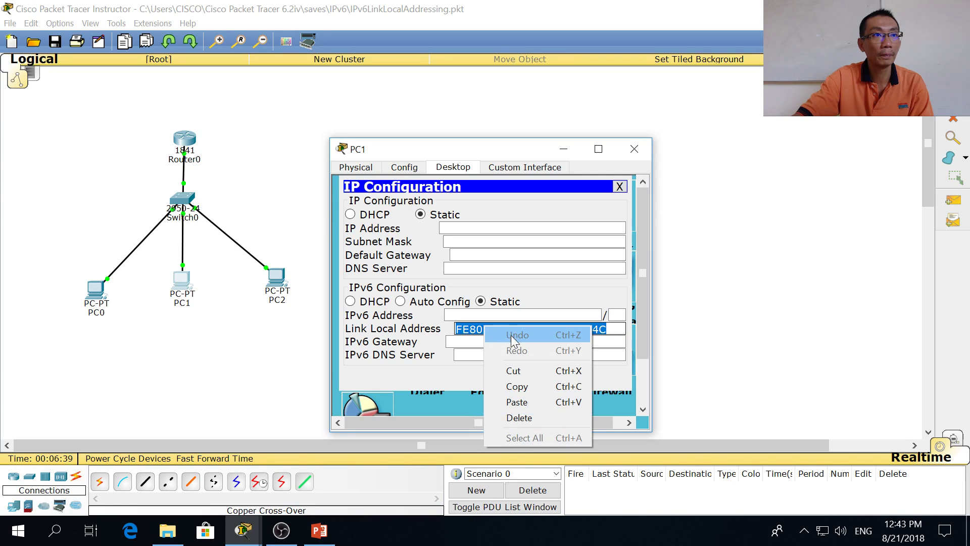
click(523, 385)
click(173, 336)
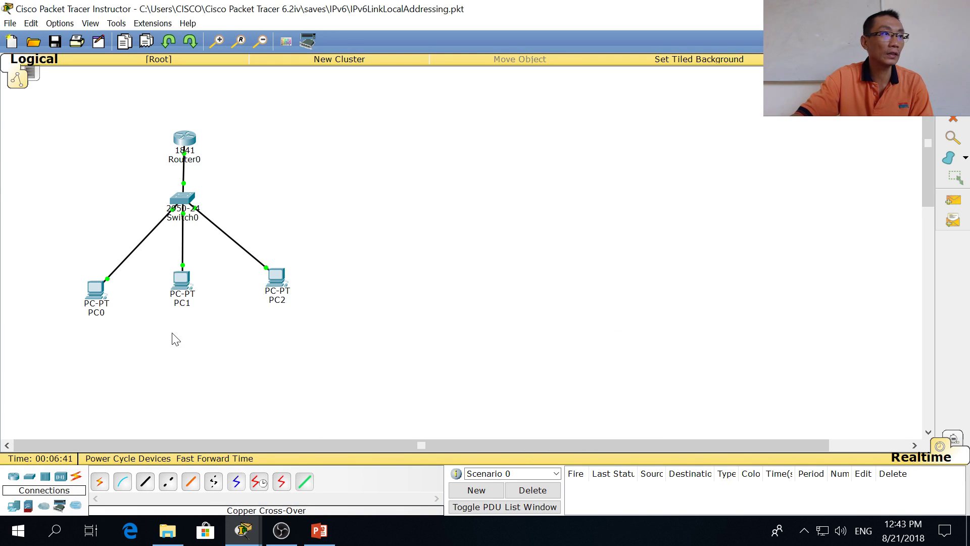
click(95, 289)
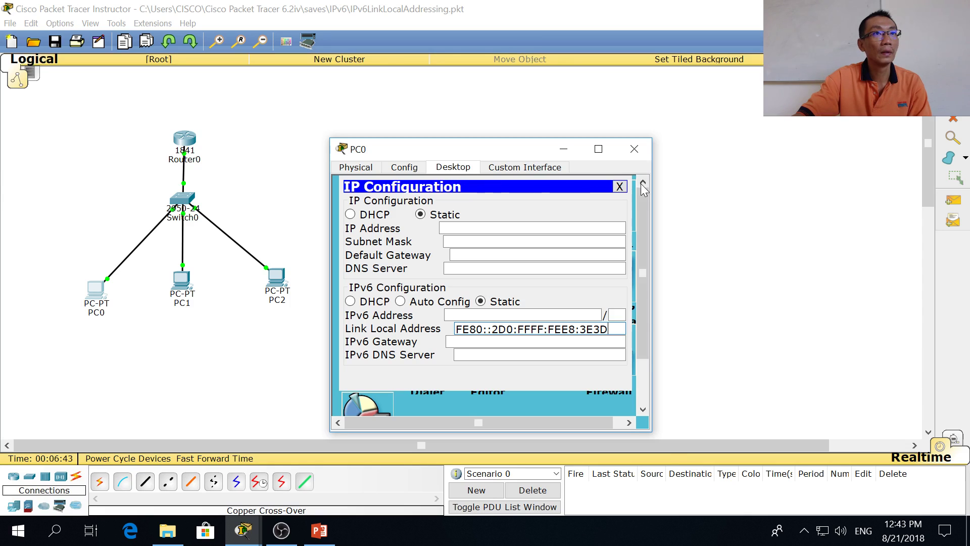
Step: From PC0's Command Prompt, ping FE80::201:97FF:FE6E:5A4C and confirm 4/4 replies with 0% loss
click(619, 187)
click(536, 208)
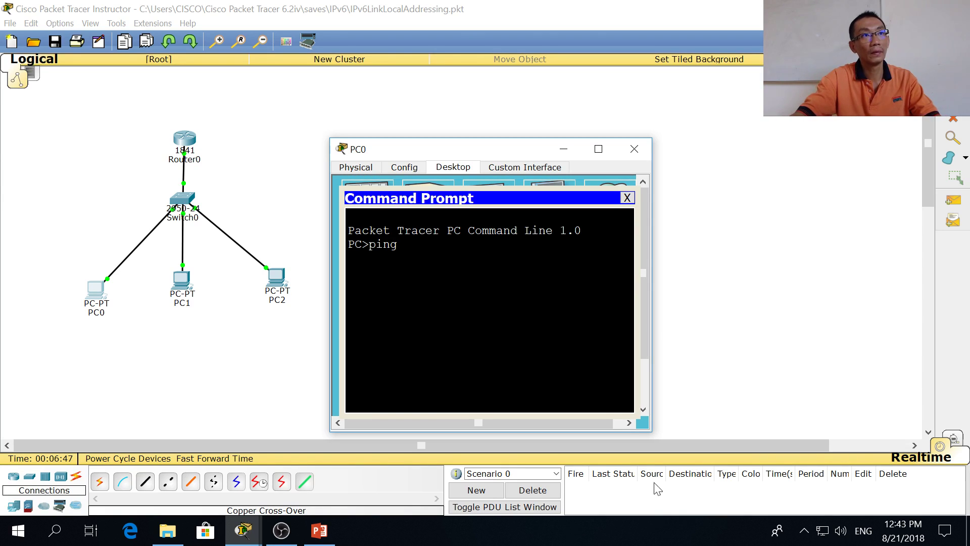
text(ping)
right_click(490, 305)
click(526, 322)
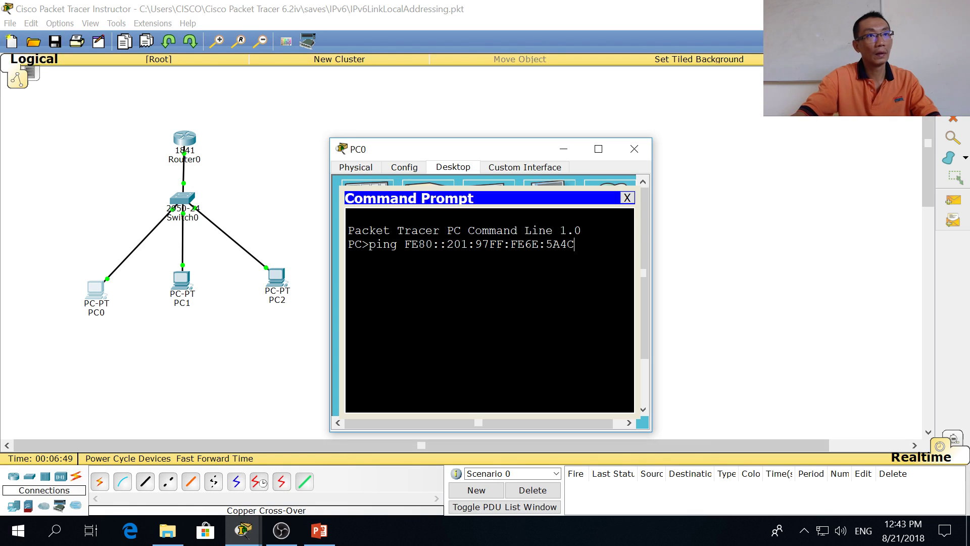
key(Return)
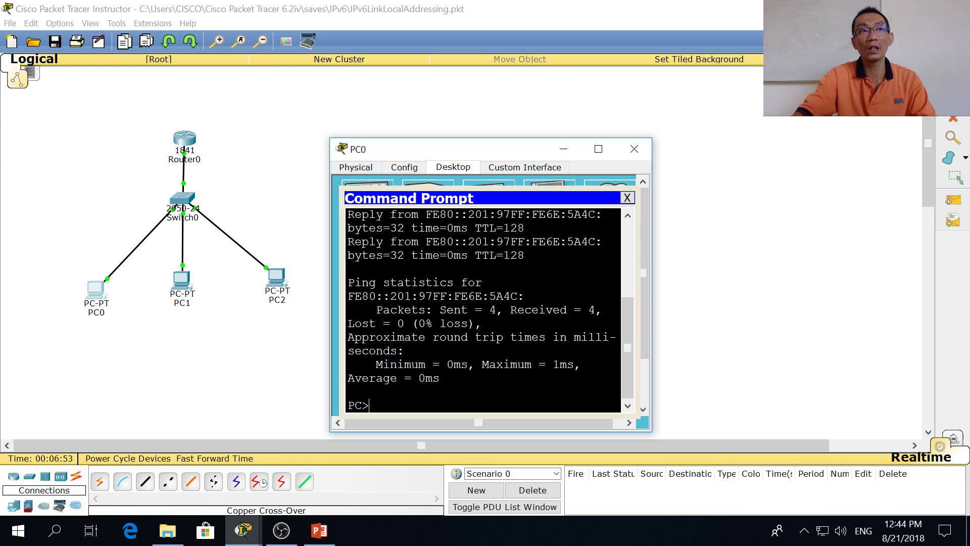
scroll(483, 310, up, 2)
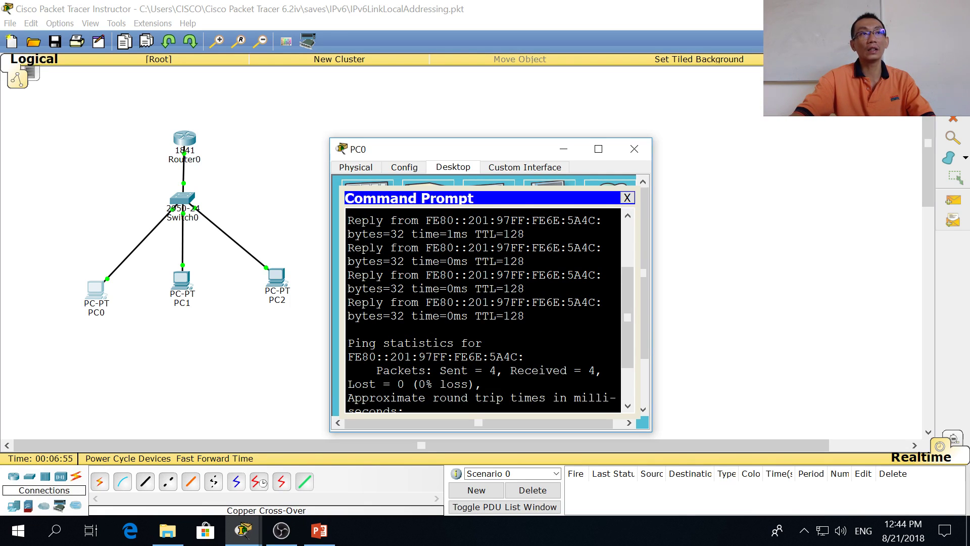
drag(433, 248, 453, 248)
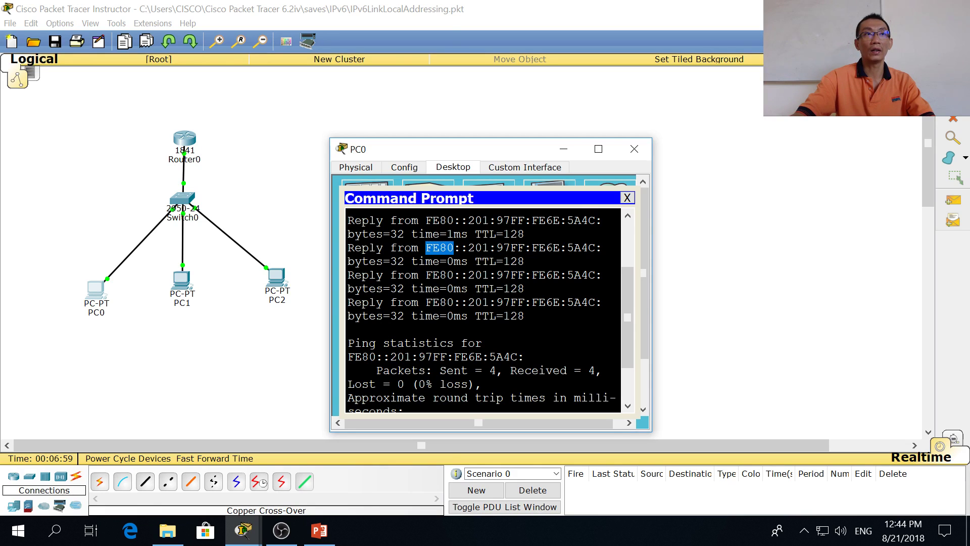
click(634, 148)
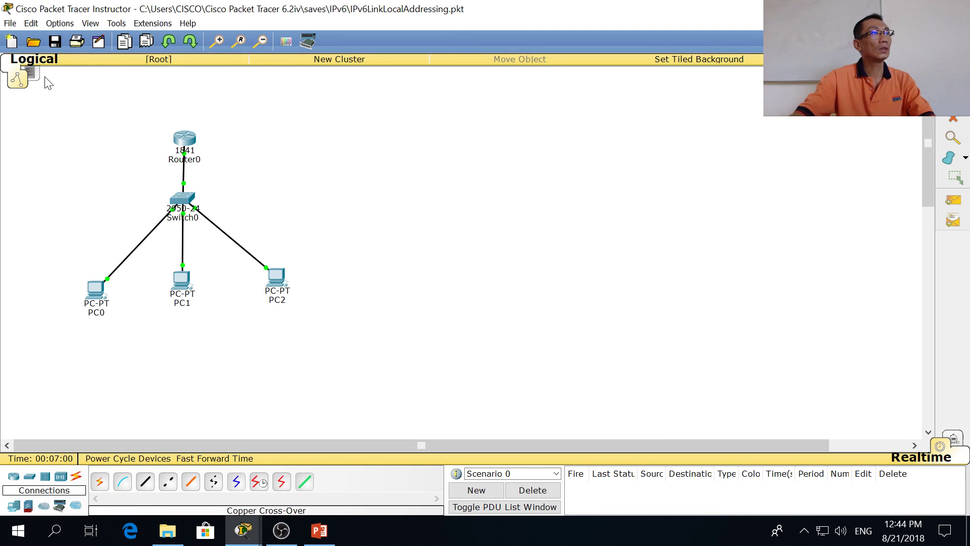
Step: Open IPv6StaticAddressing without saving the current network and nudge the router's 2002::1 label
click(10, 23)
click(20, 55)
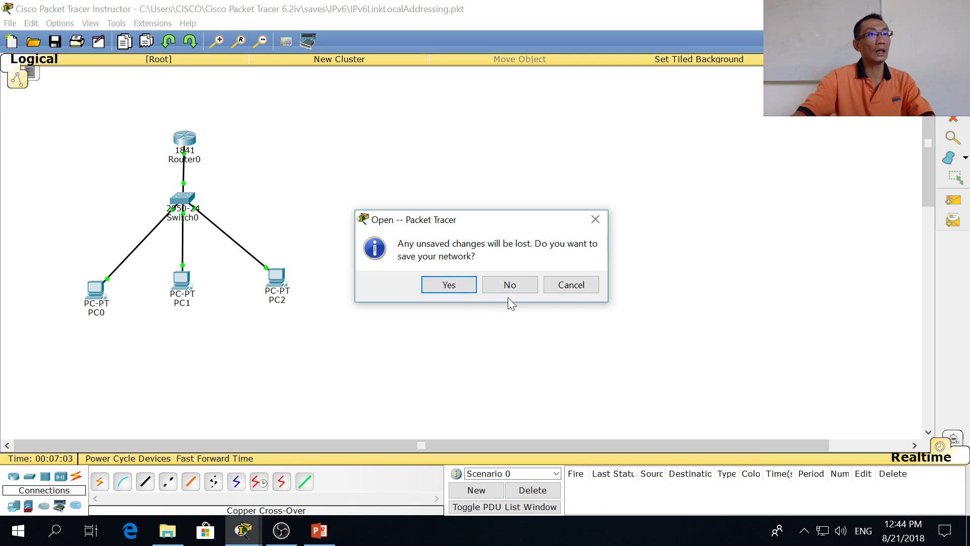
click(510, 285)
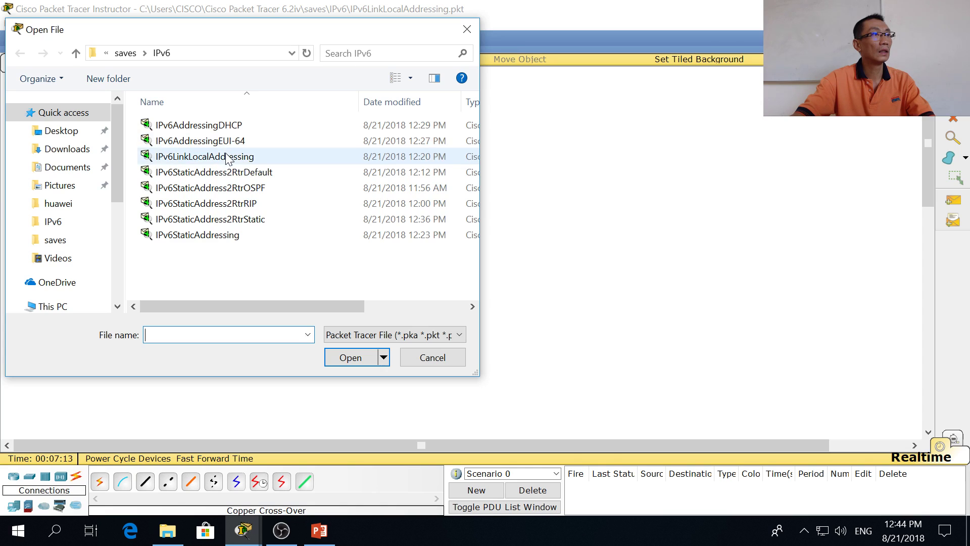
double_click(219, 236)
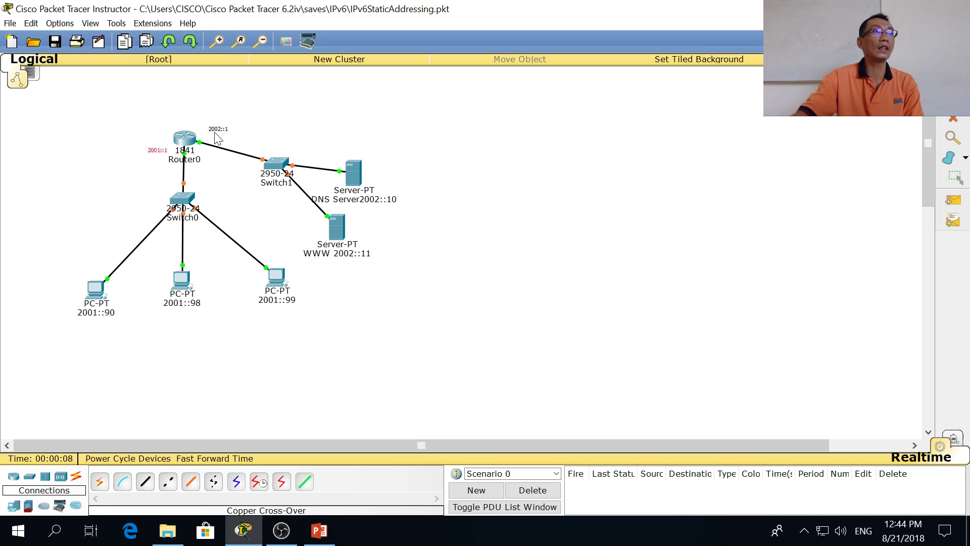
drag(221, 133, 215, 137)
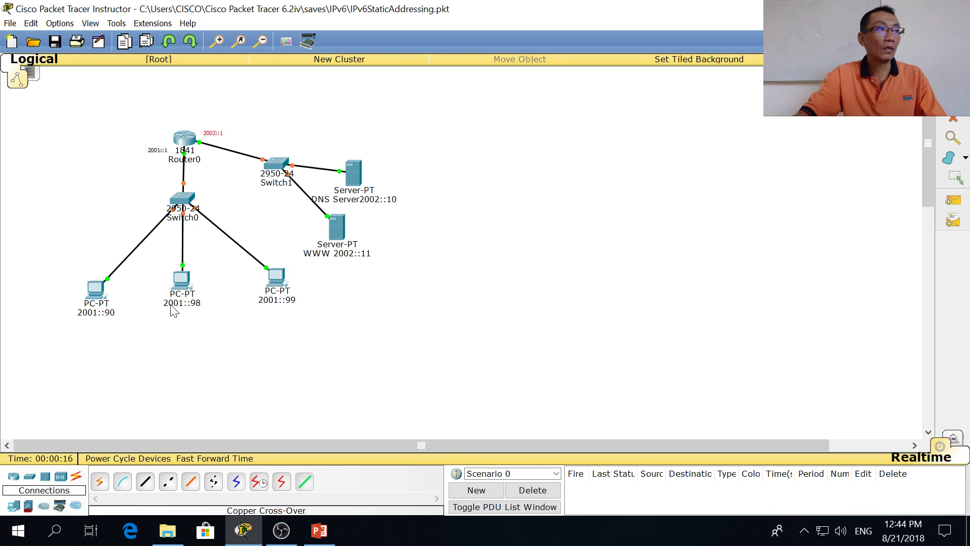
key(alt+Tab)
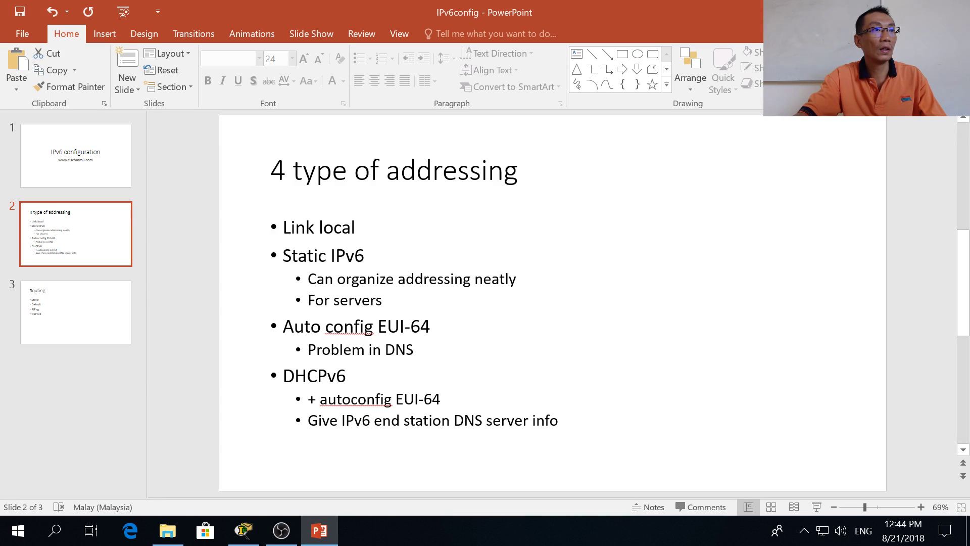
Step: Complete 'For servers 2002::10' and add the sub-bullet '2002:0:0:0 (network) :0:0:0:10'
click(382, 300)
text(200)
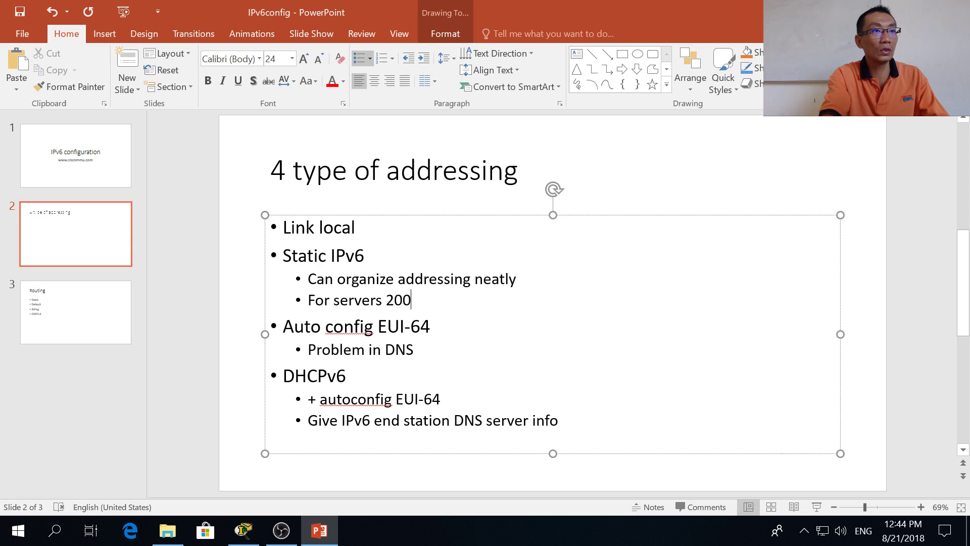
text(2::10)
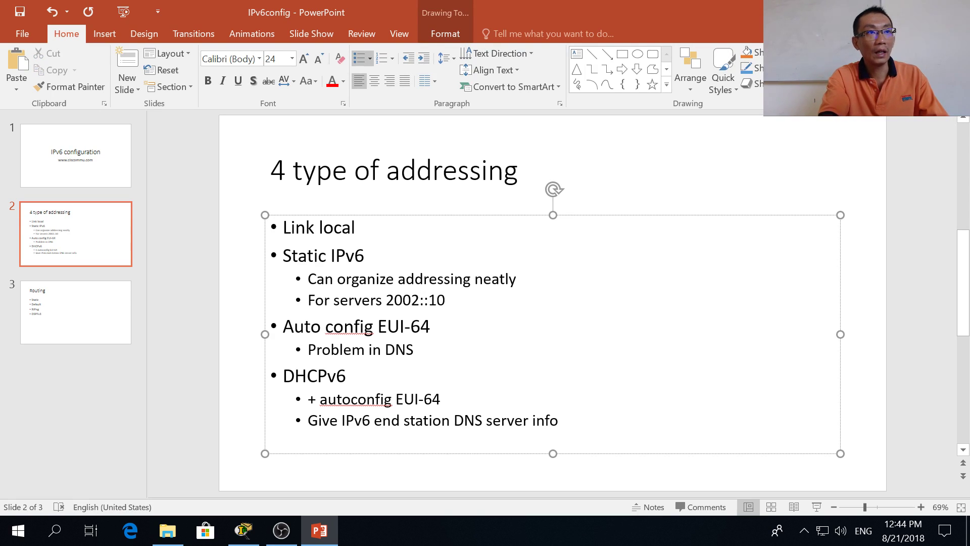
key(Return)
text(2)
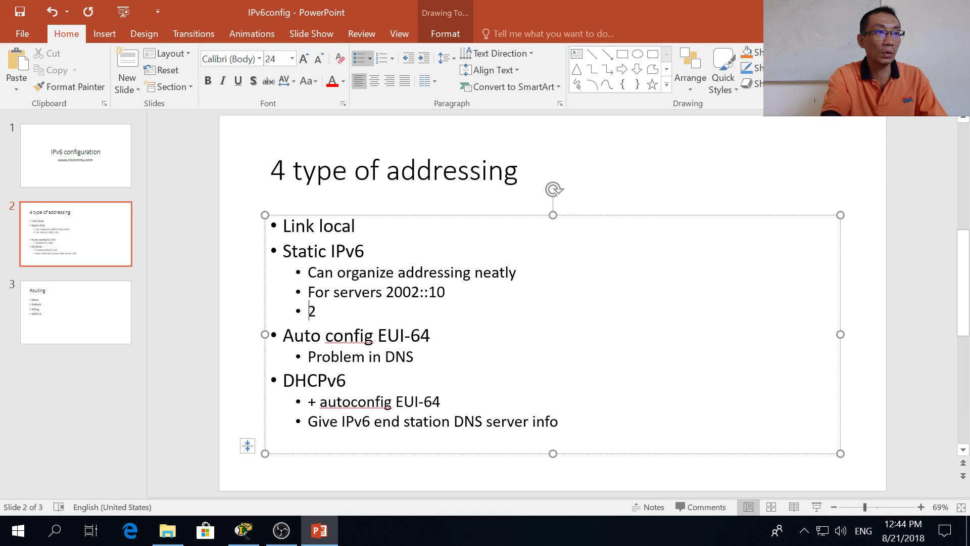
text(002:0:)
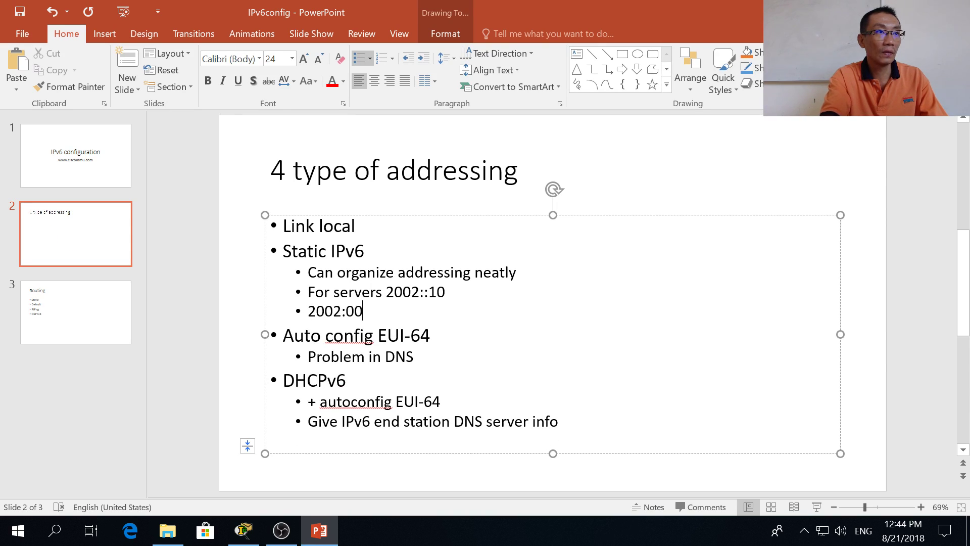
text(0:0)
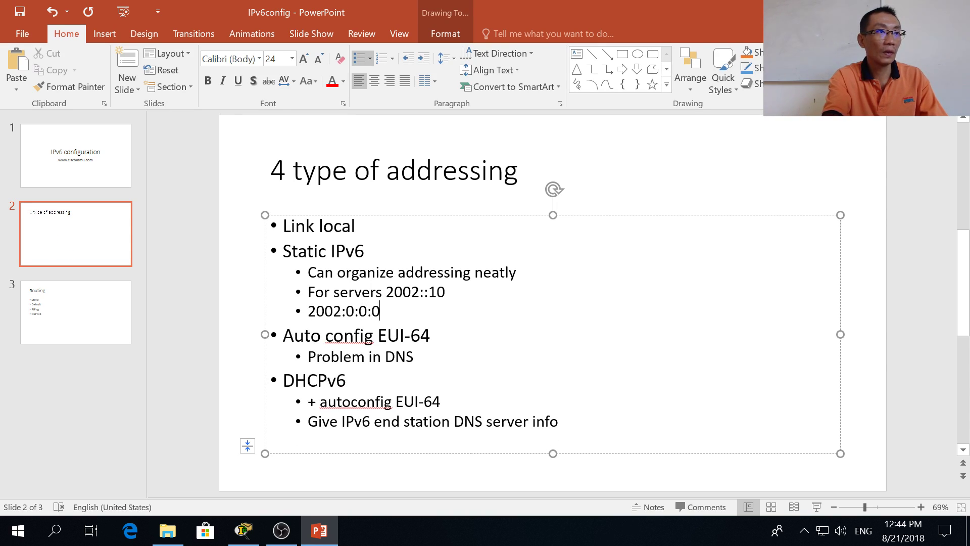
text( ()
key(BackSpace)
key(BackSpace)
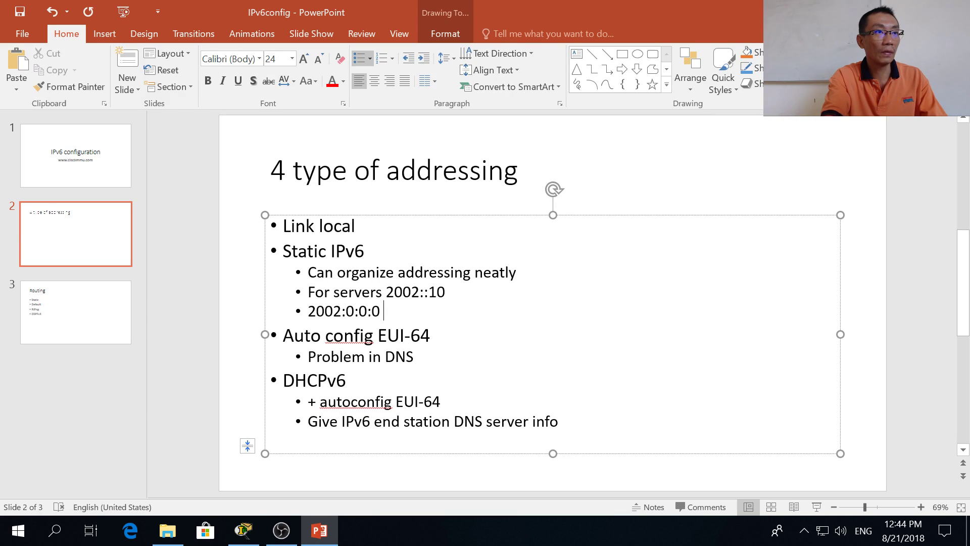
text((netwo)
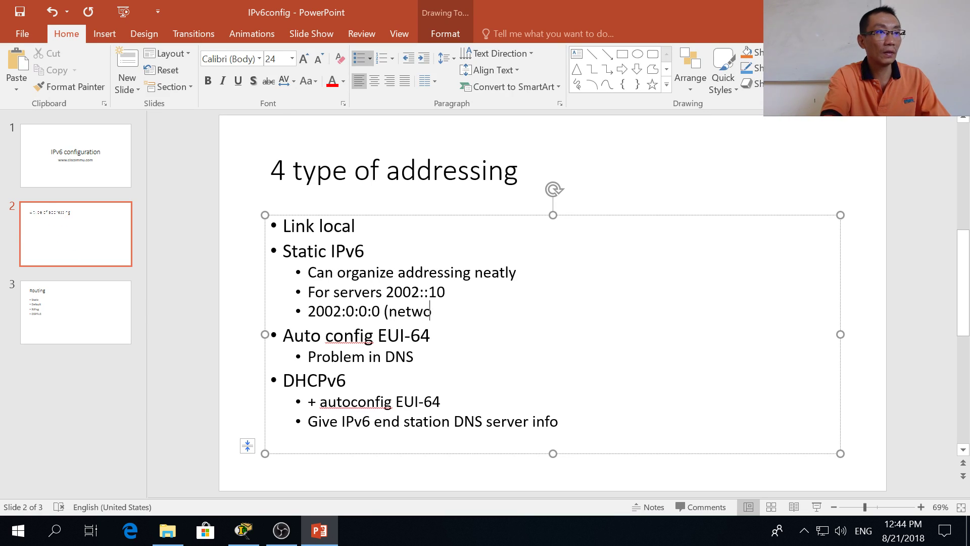
text(rk) :)
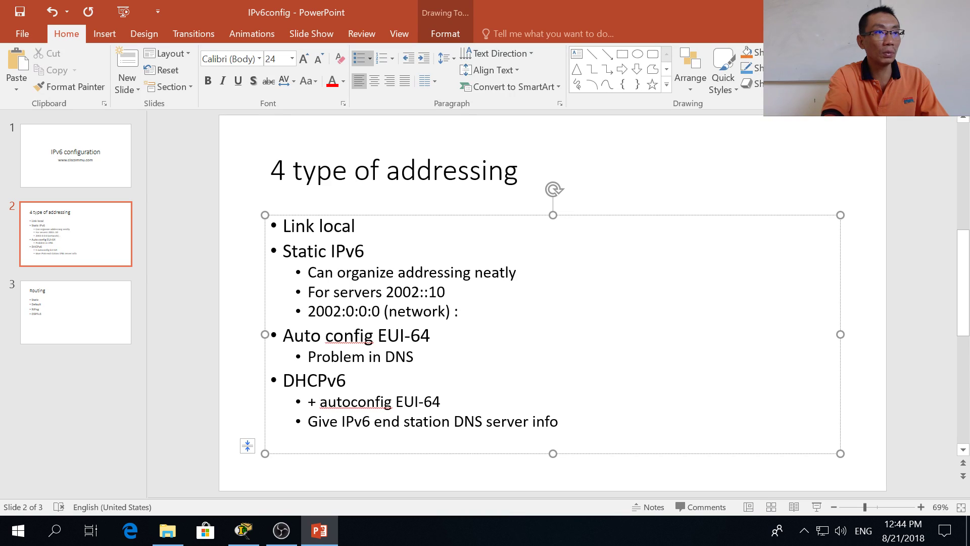
text(0:0:0:10)
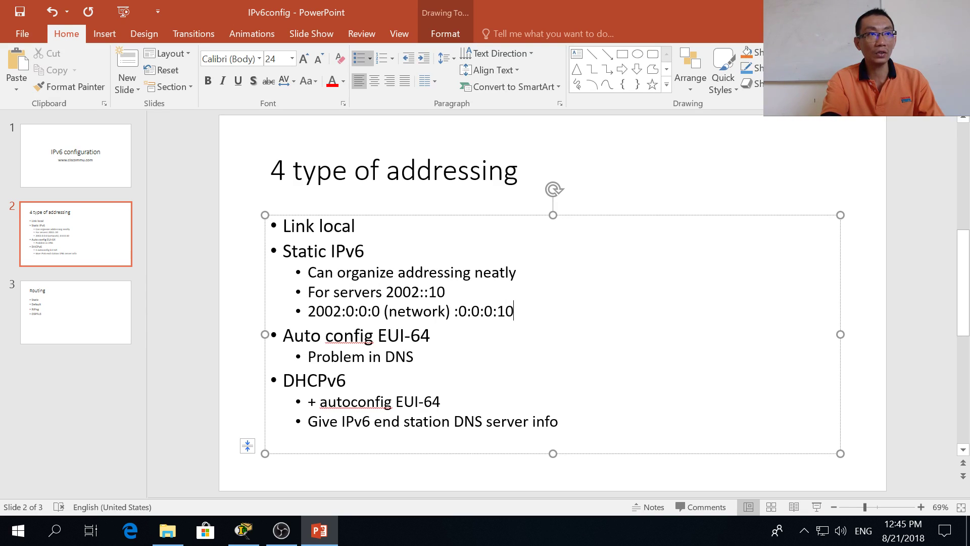
Step: Add a second sub-bullet reading 'Network 2002:0:0:0/64'
key(Return)
text(Network)
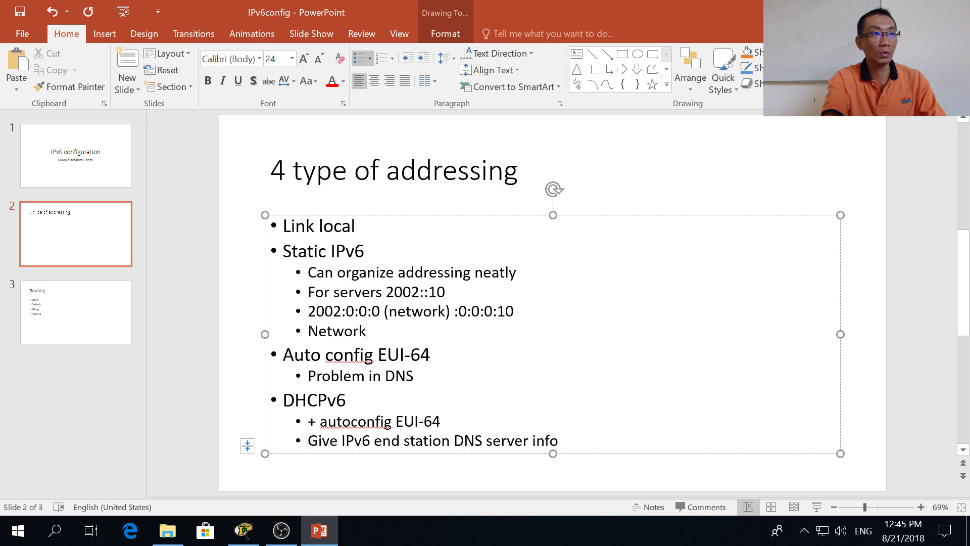
text( 2002:0/)
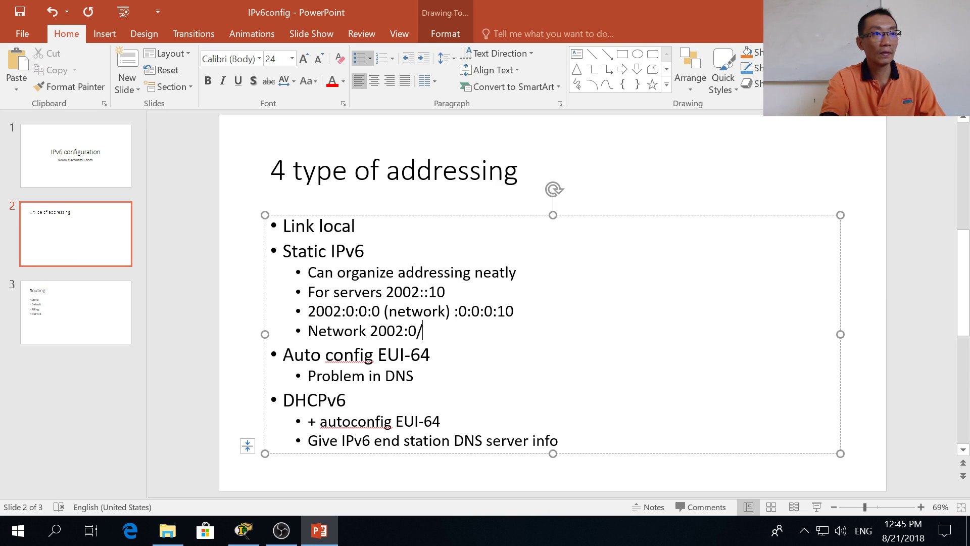
key(BackSpace)
text(:0:0)
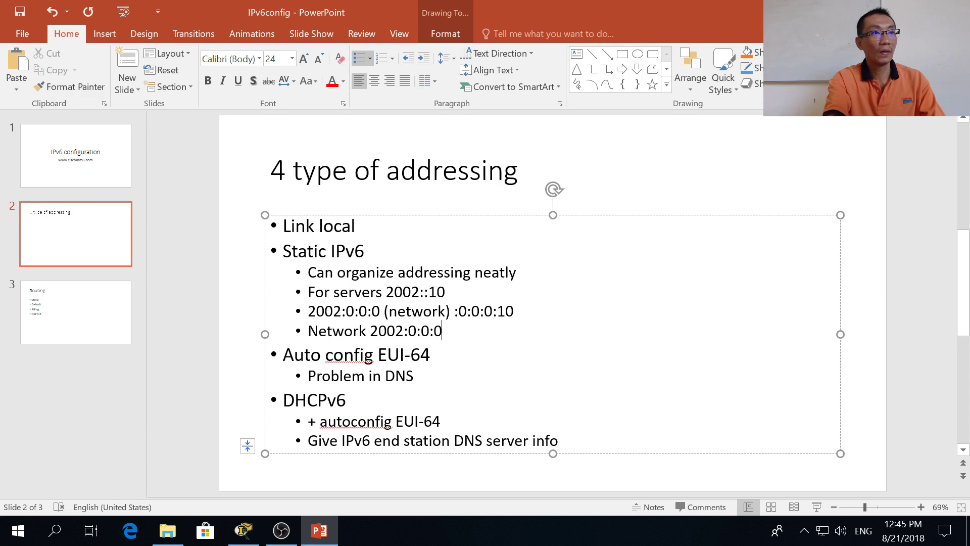
text(/64)
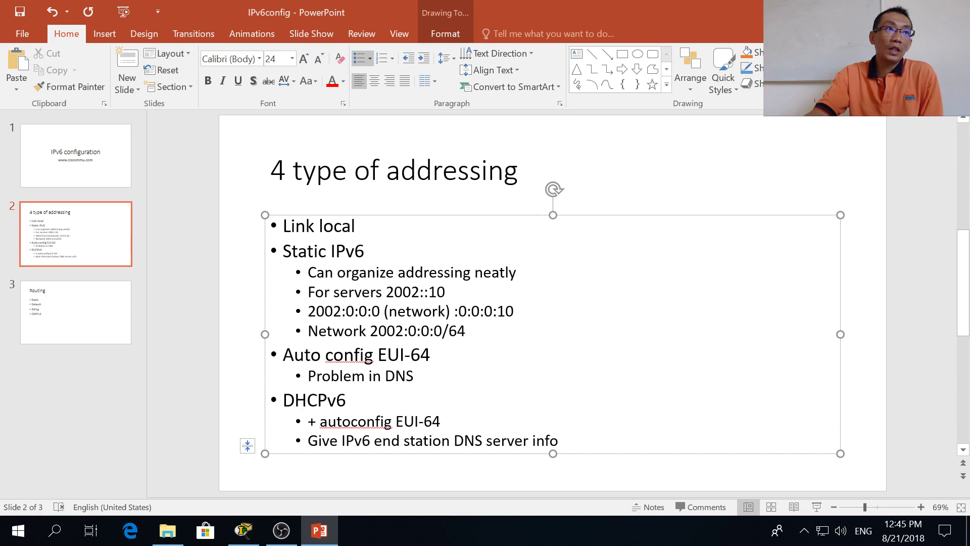
drag(337, 272, 517, 273)
click(449, 292)
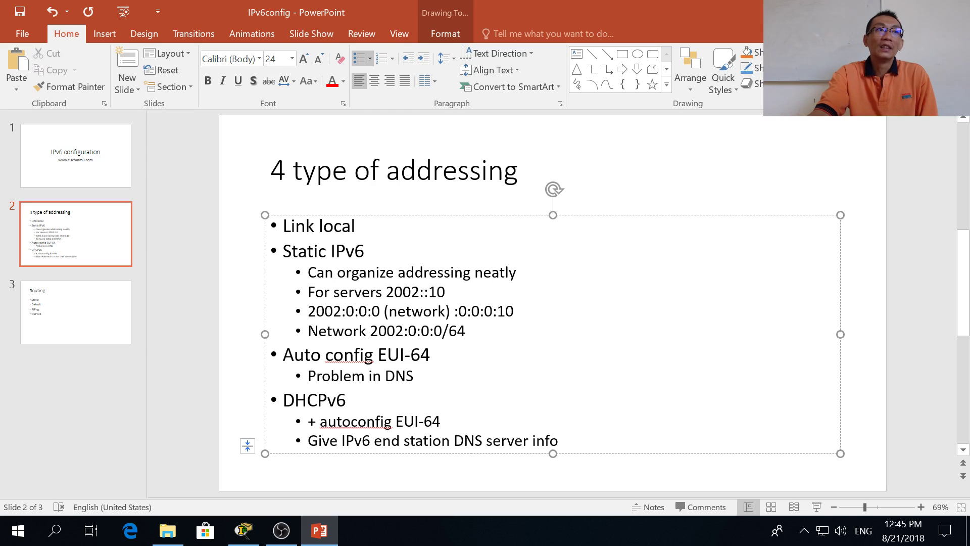
drag(446, 292, 387, 293)
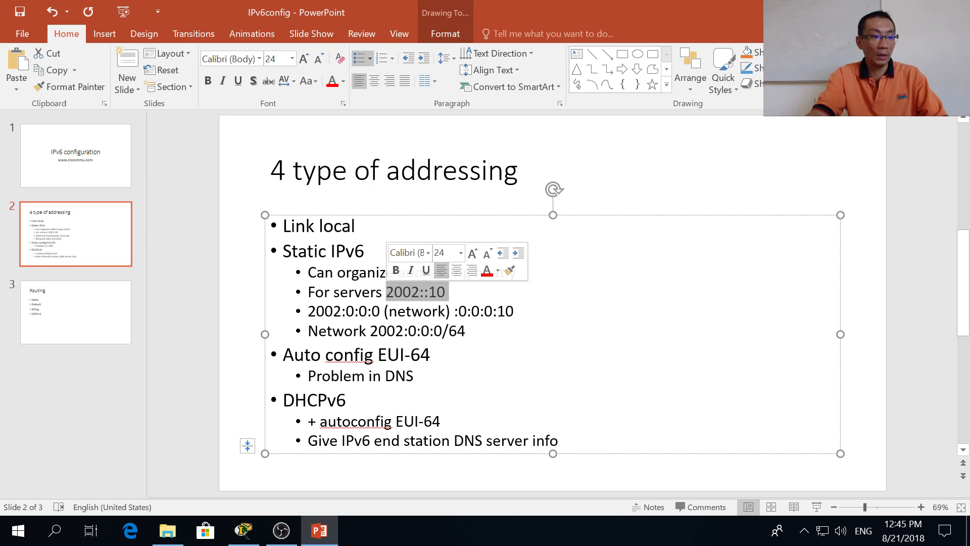
key(alt+Tab)
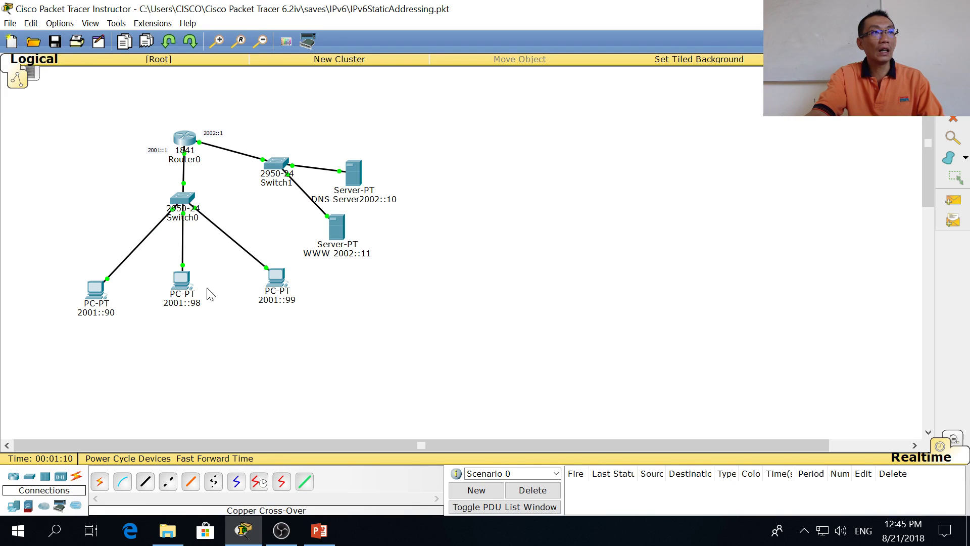
Step: Inspect PC 2001::90's IPv6 gateway 2001::1 and DNS server 2002::10 in its IP Configuration
click(89, 294)
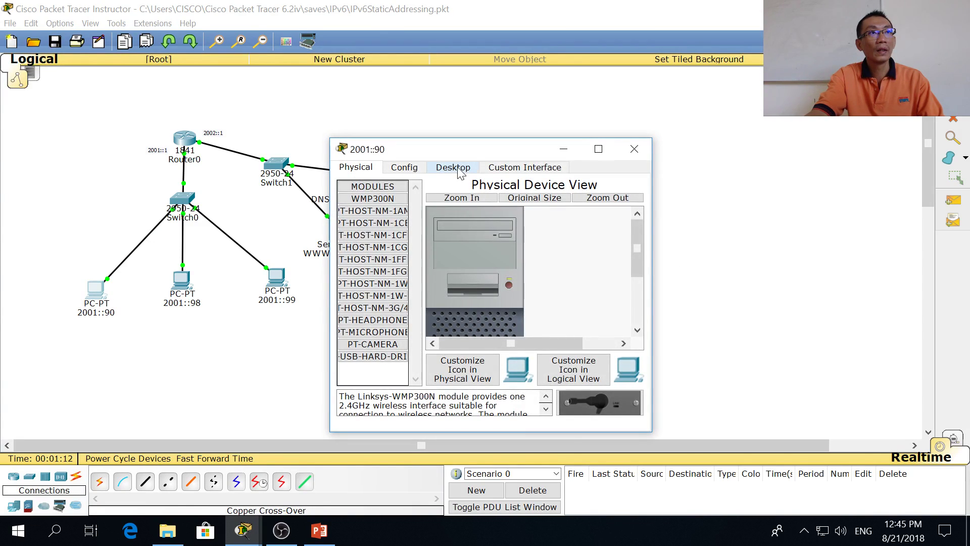
click(453, 167)
click(359, 209)
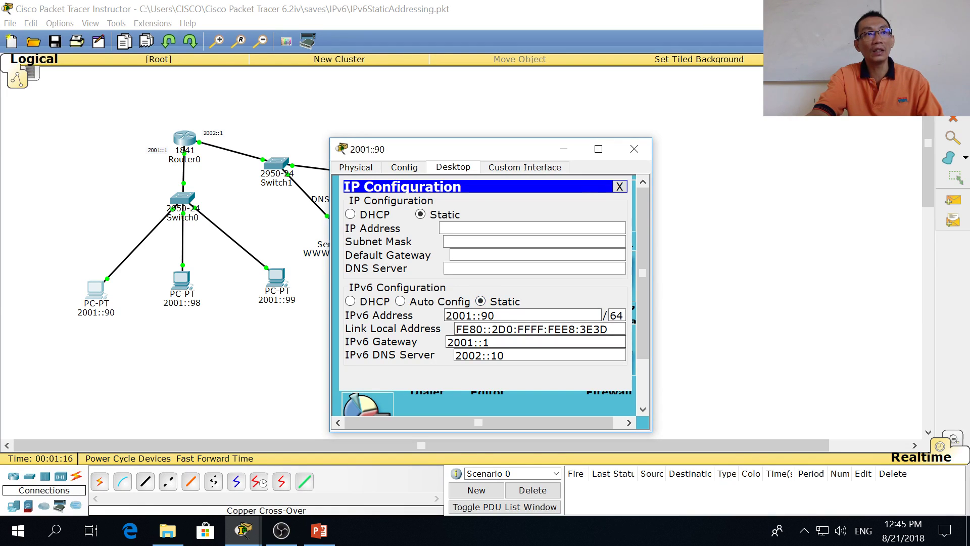
drag(490, 342, 446, 342)
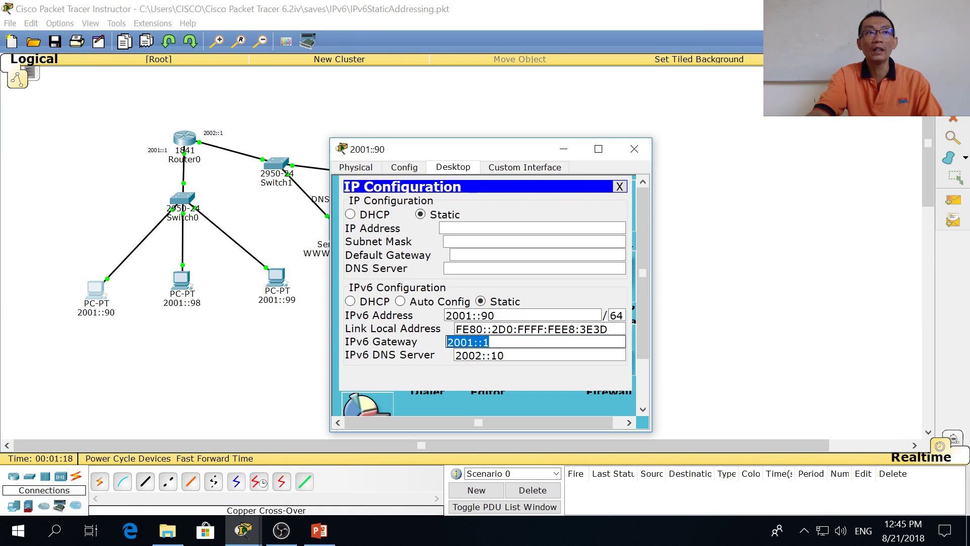
key(Tab)
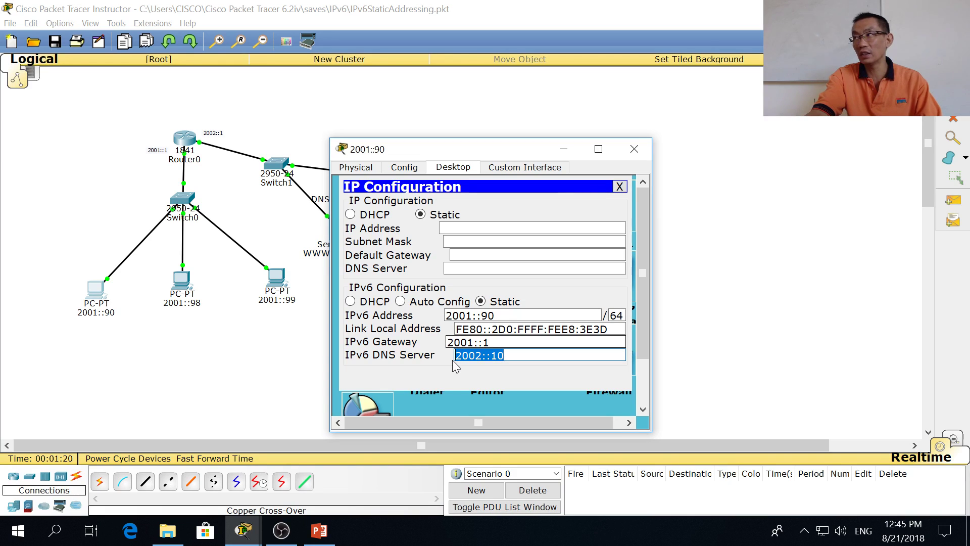
drag(489, 342, 444, 345)
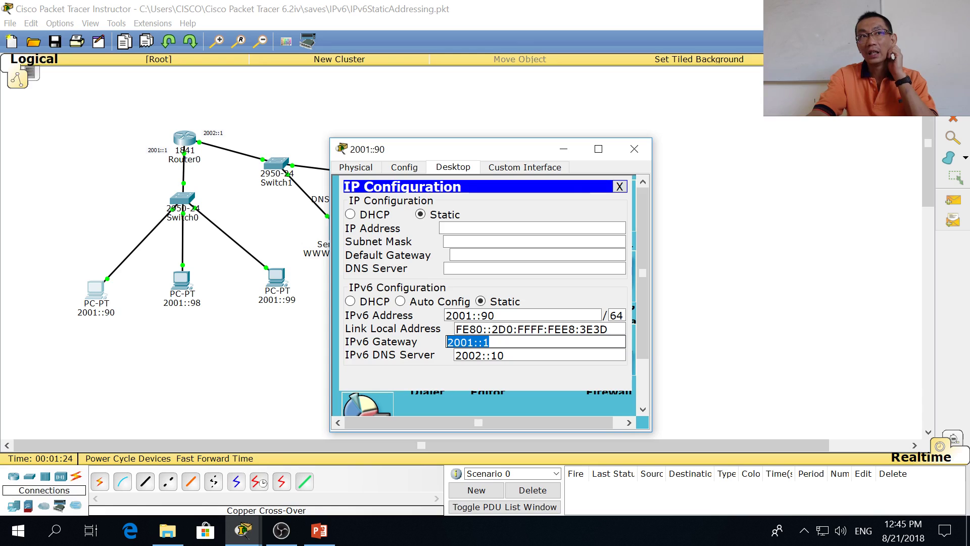
key(End)
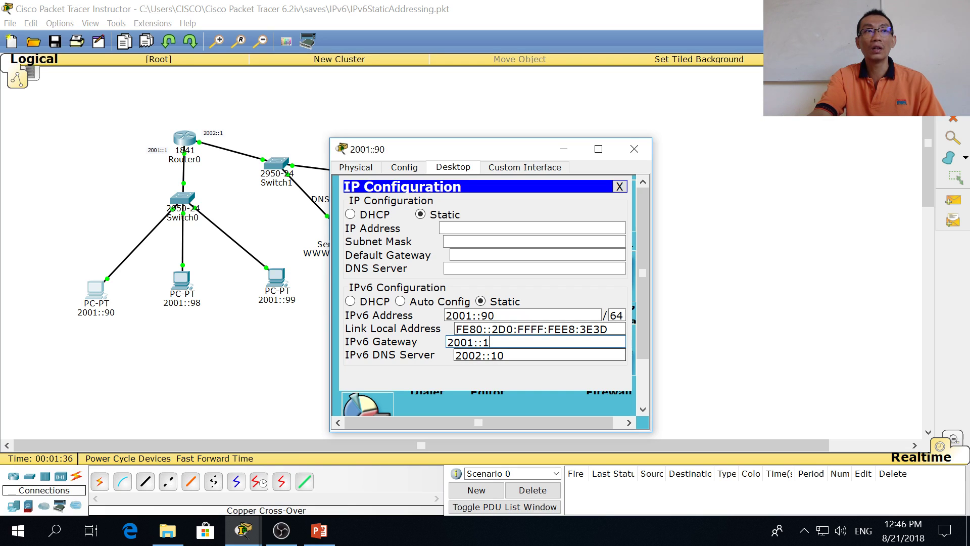
key(Tab)
drag(501, 149, 635, 112)
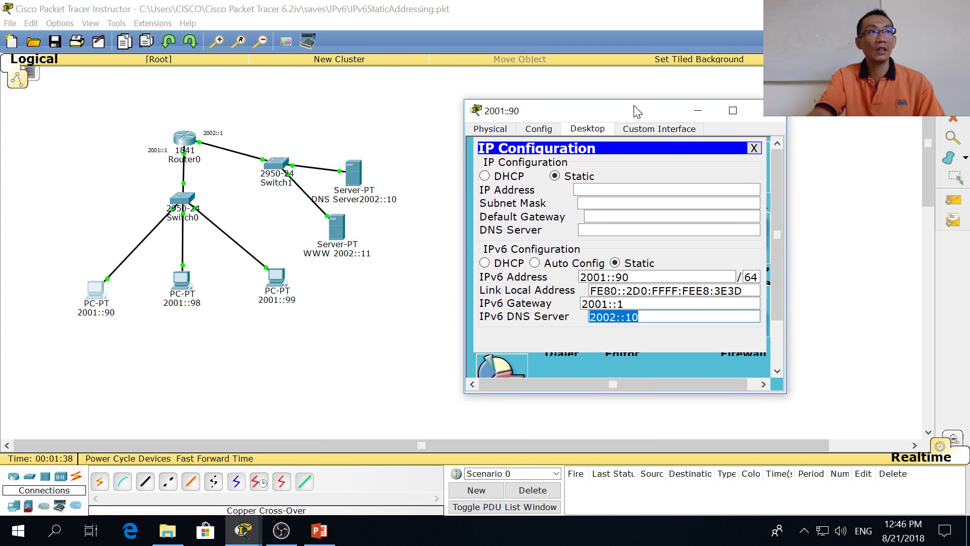
Step: From PC 2001::90's Command Prompt, run ping www and tracert www, reaching 2002::11 via 2001::1
click(753, 148)
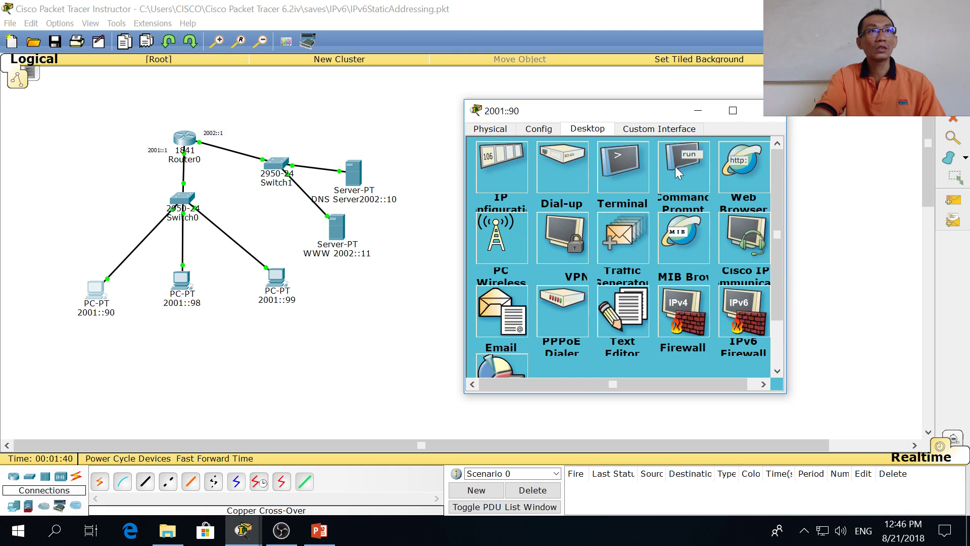
click(699, 172)
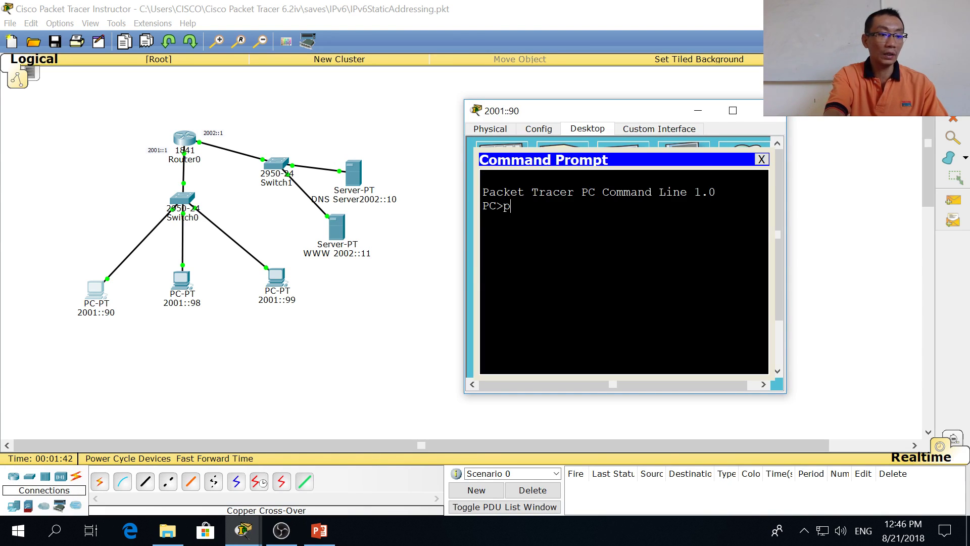
text(ww)
key(Return)
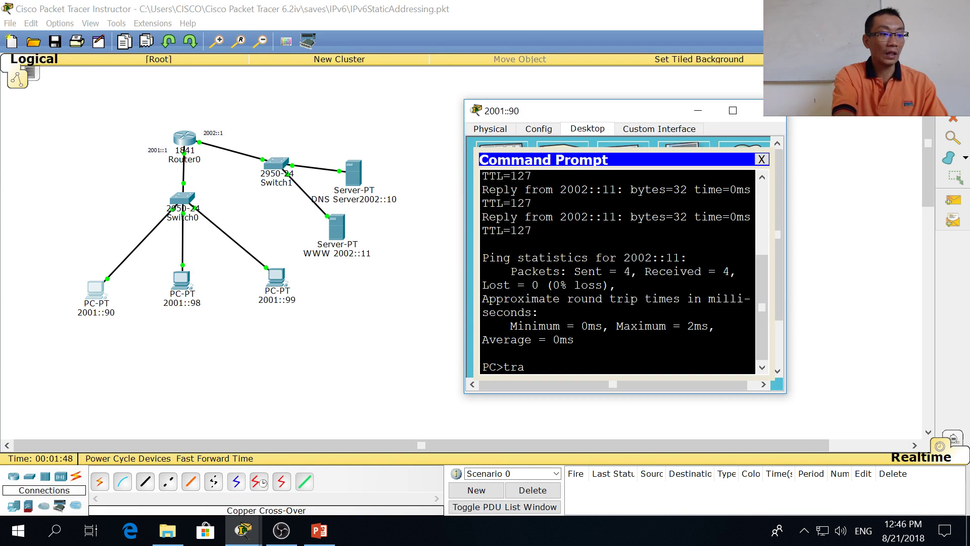
text(w)
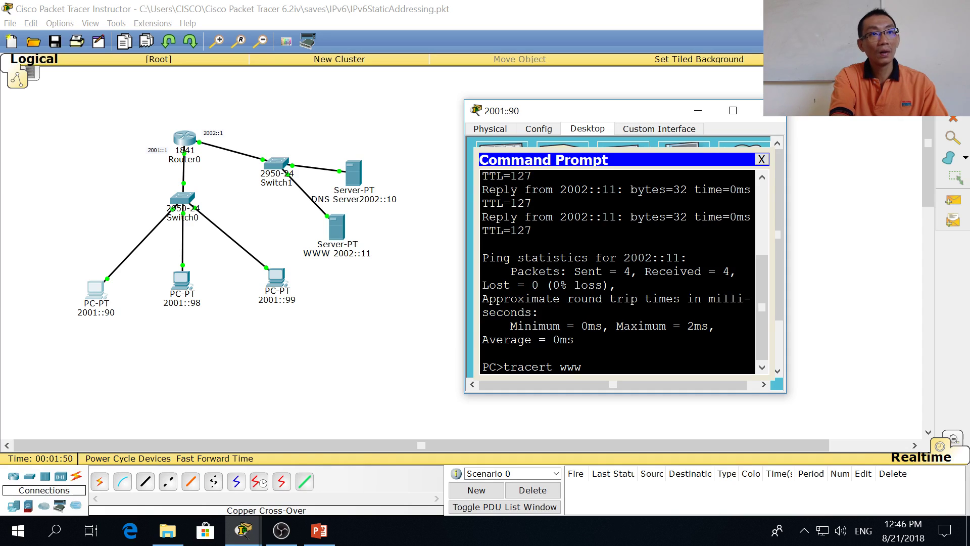
text(ww)
key(Return)
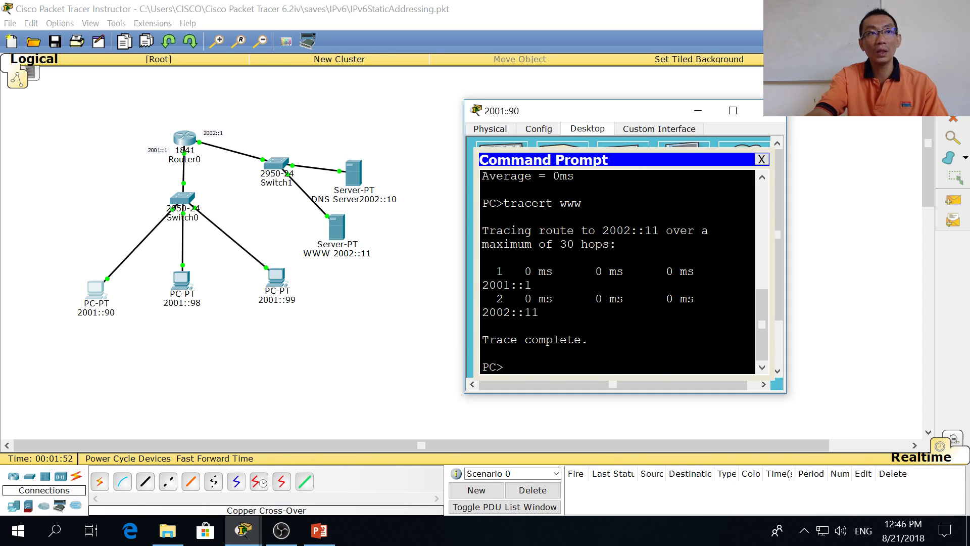
click(381, 323)
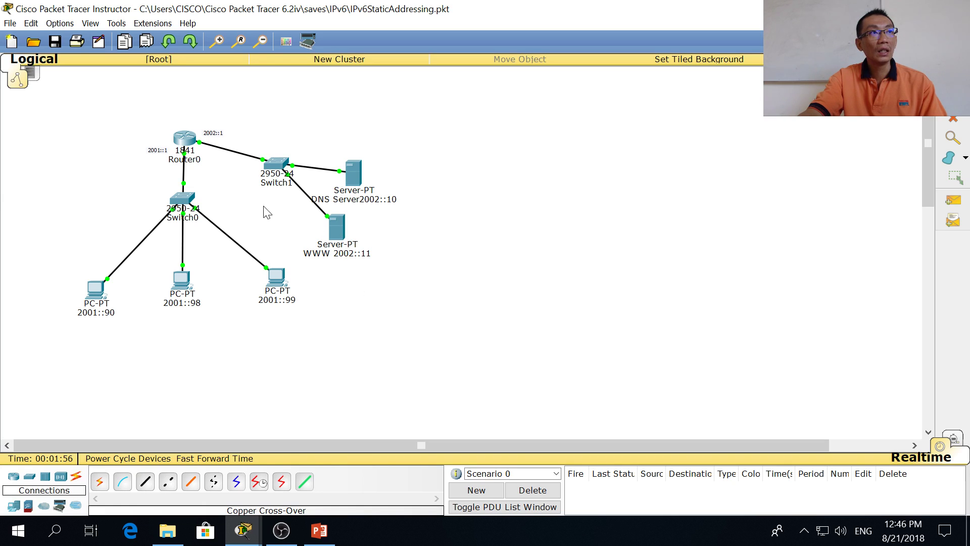
Step: Confirm DNS Server 2002::10 has a www A Record pointing to 2002::11
click(362, 172)
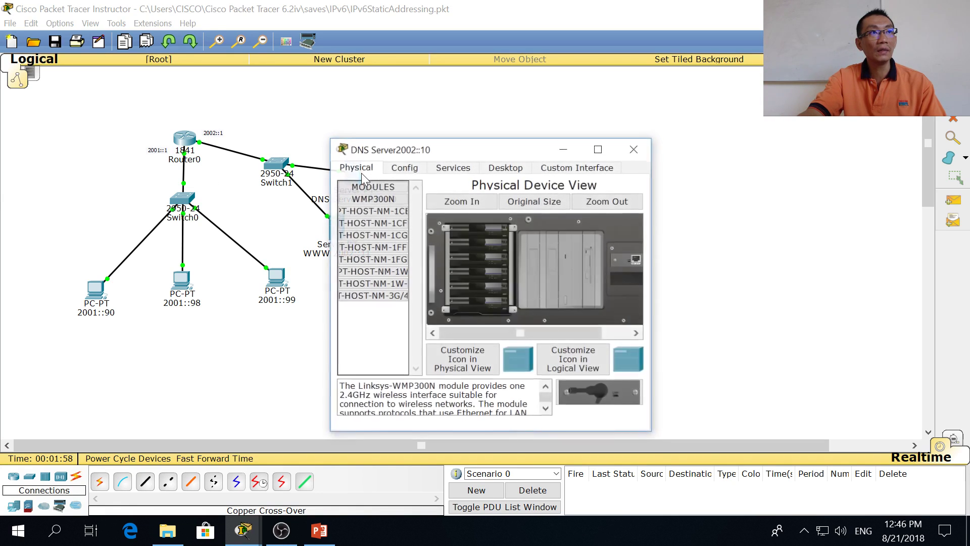
click(453, 168)
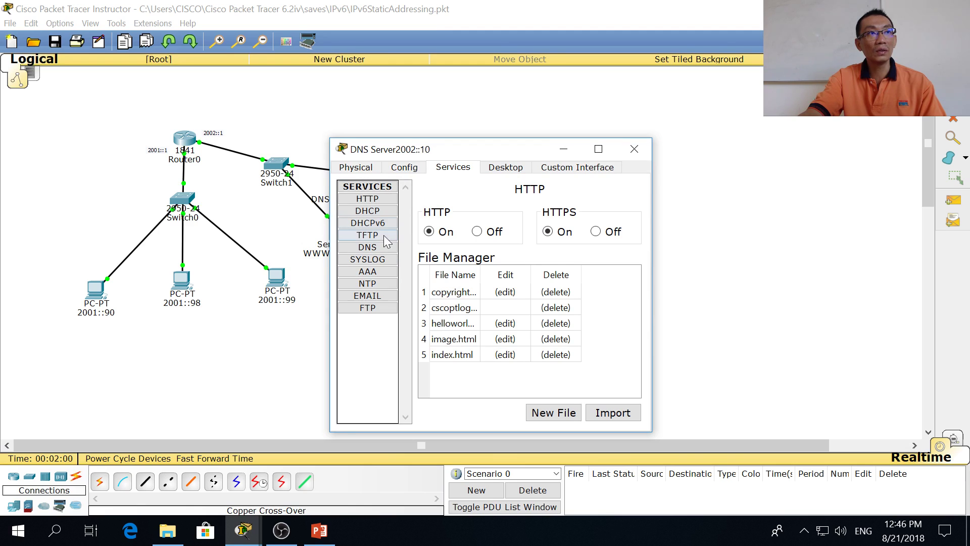
click(367, 246)
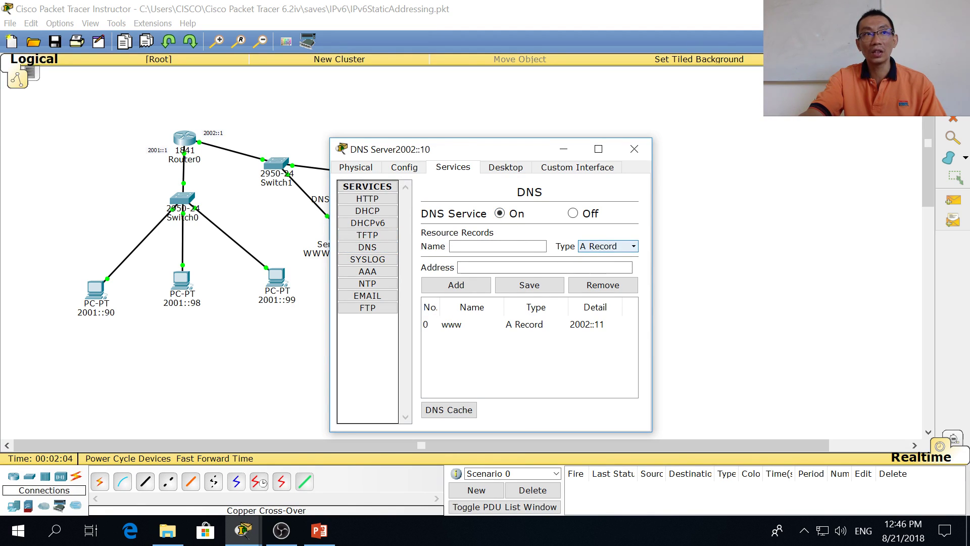
click(460, 327)
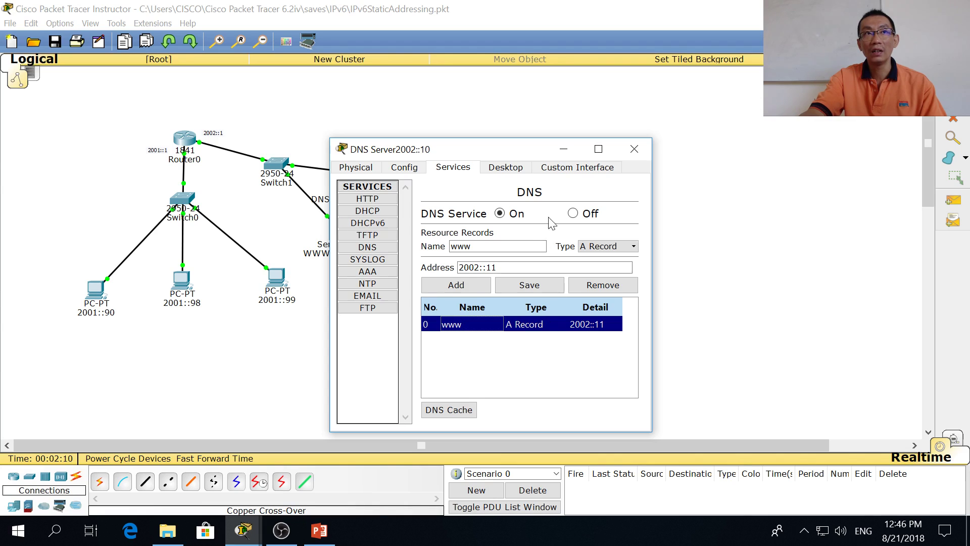
click(635, 149)
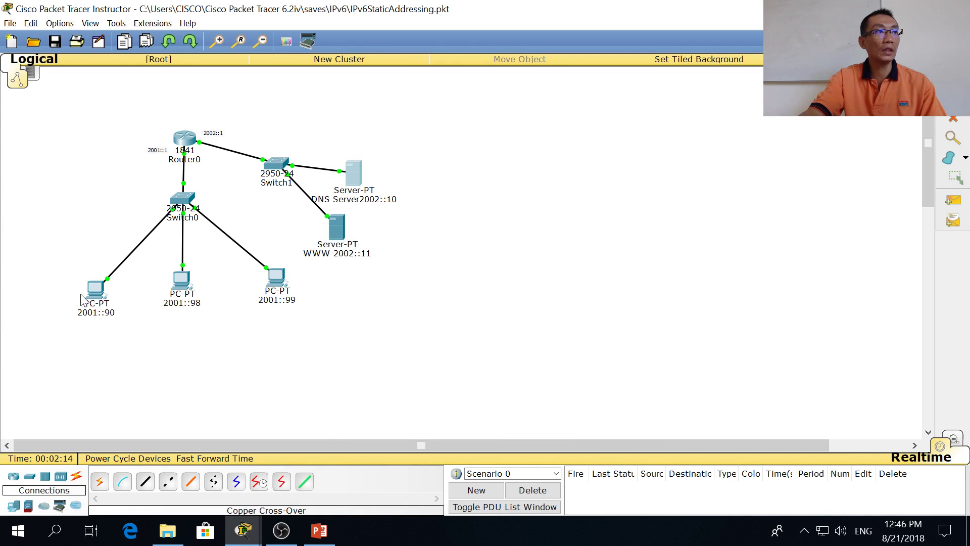
click(104, 292)
click(762, 159)
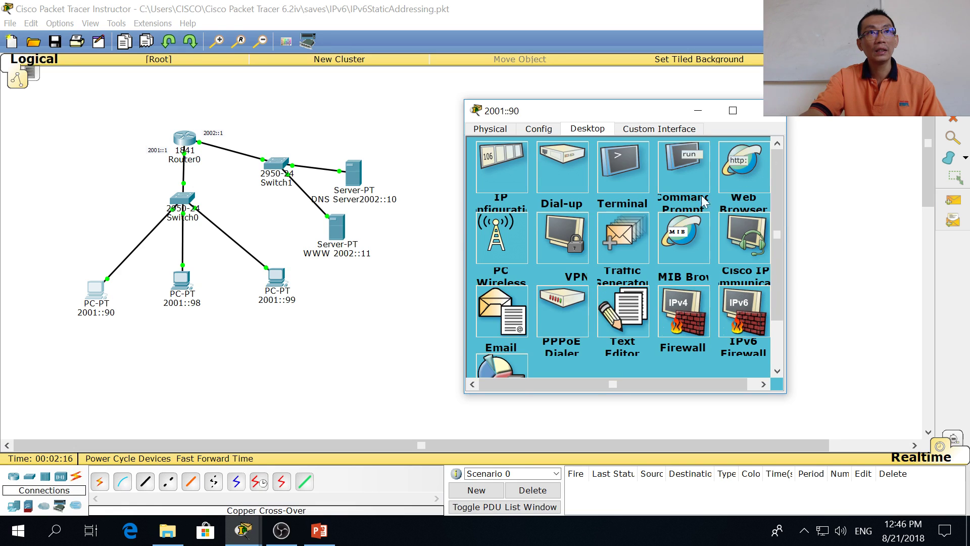
click(735, 169)
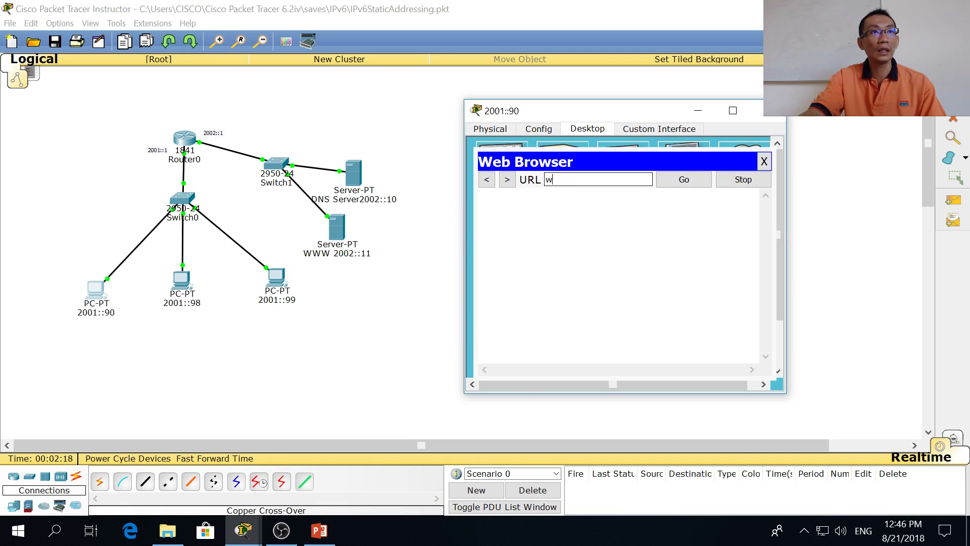
click(682, 179)
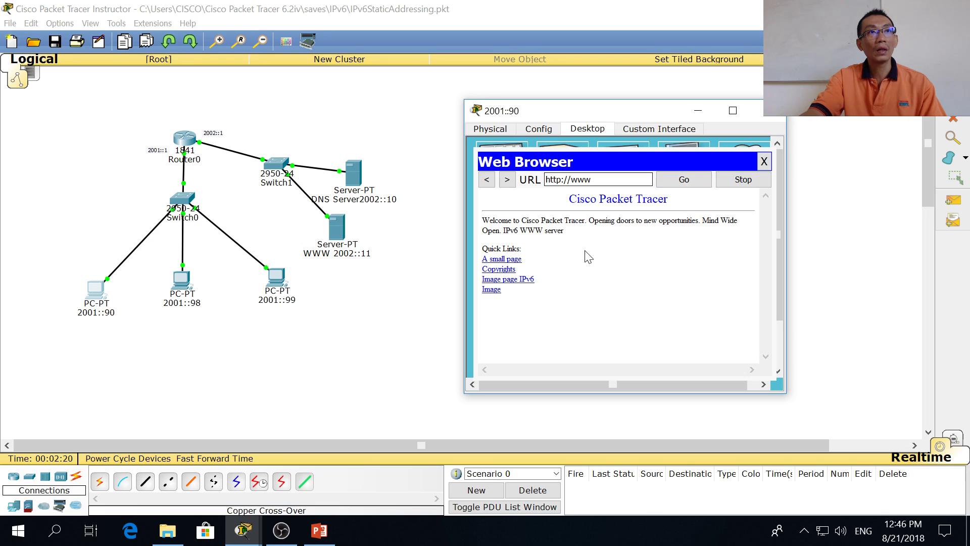
drag(518, 230, 545, 230)
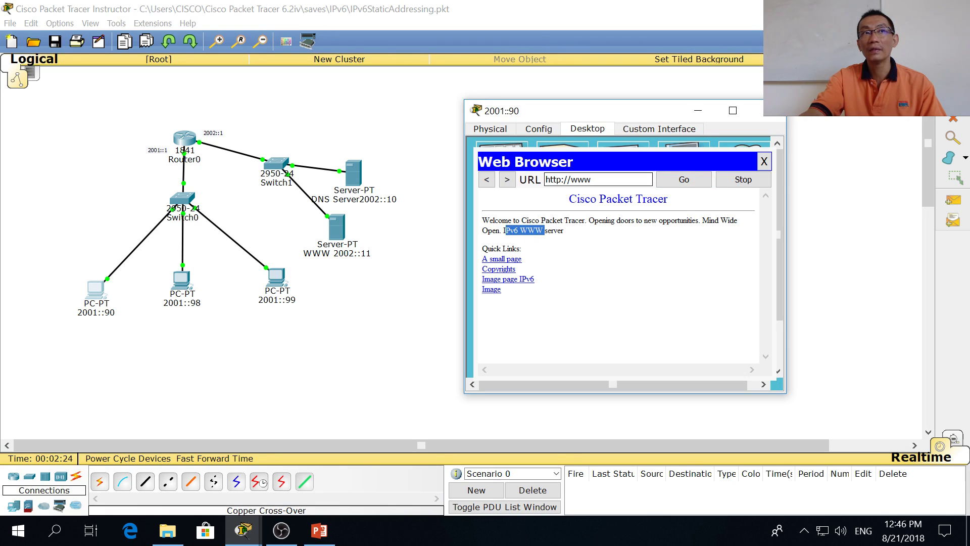
click(764, 161)
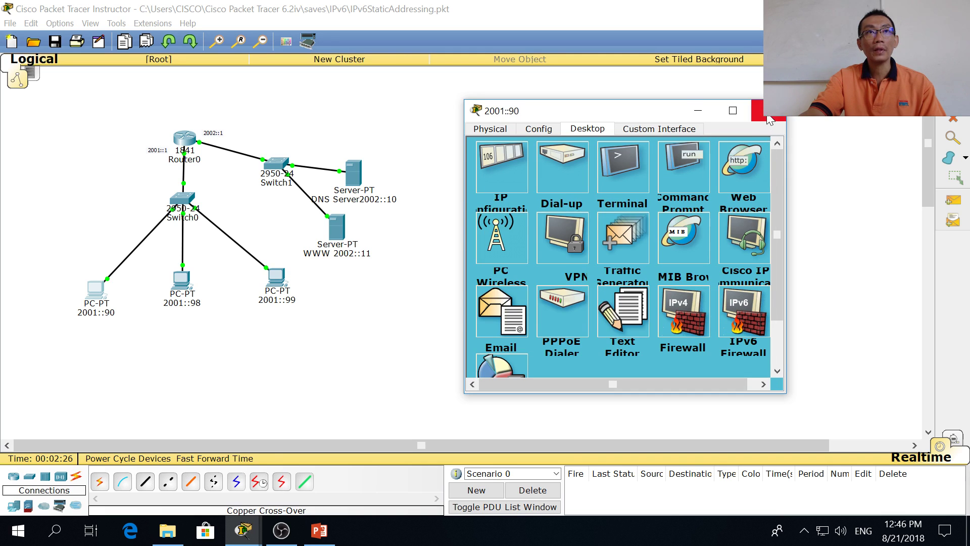
click(769, 120)
Step: Check the IPv6 WWW line in the WWW 2002::11 server's HTTP index.html source
click(344, 230)
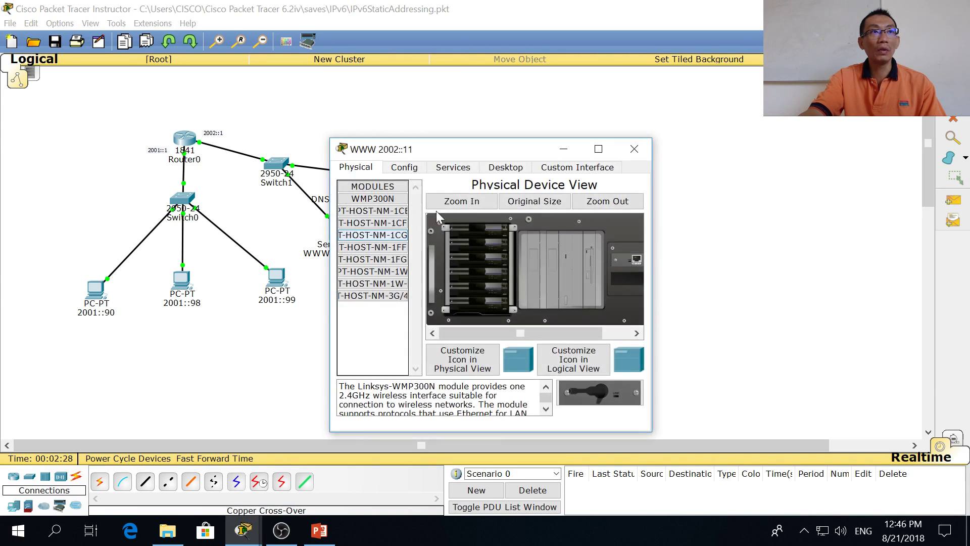
click(458, 167)
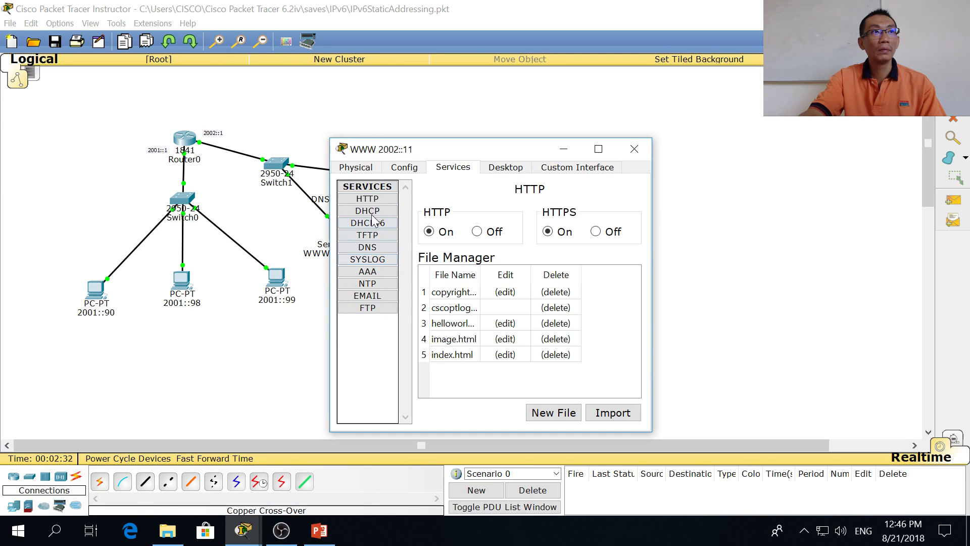
click(505, 355)
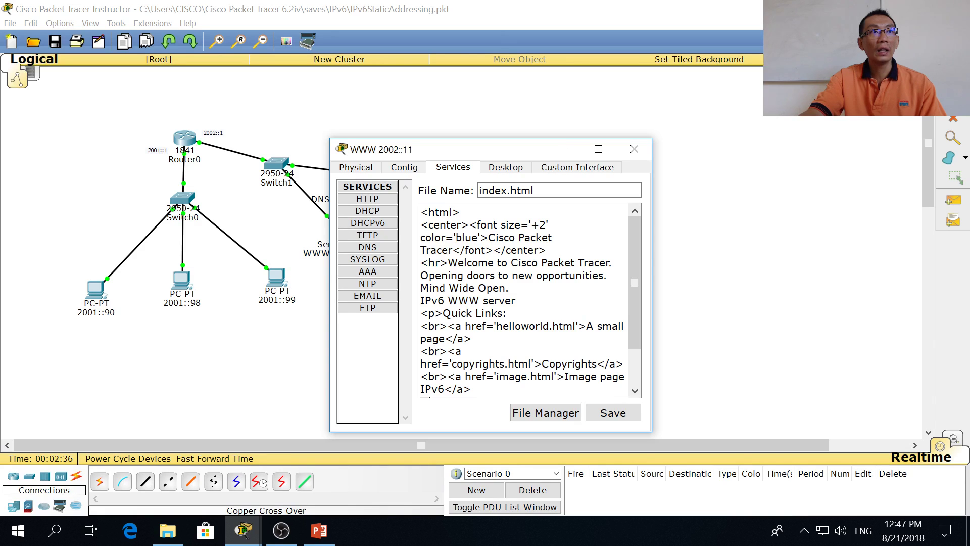
drag(483, 300, 420, 300)
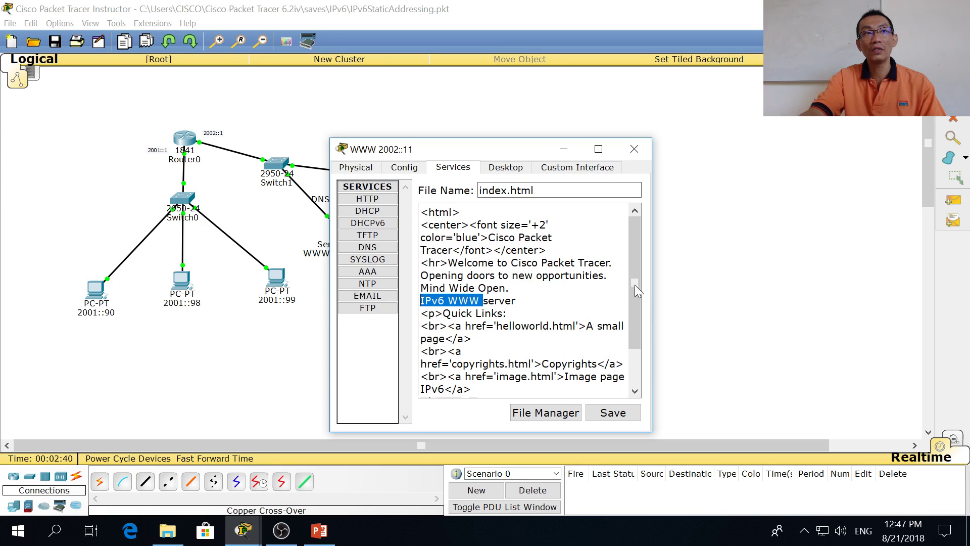
click(633, 158)
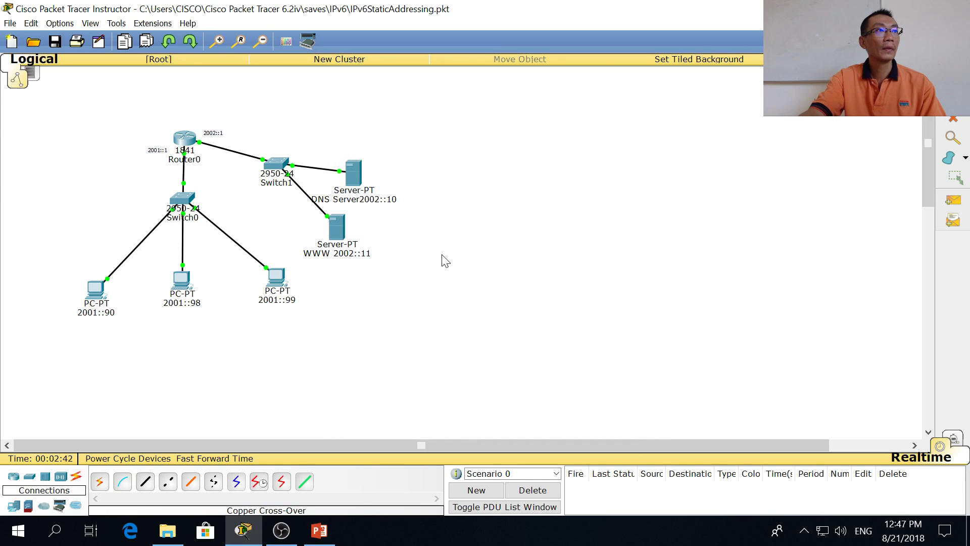
Step: In Router0's CLI, enter privileged mode with 'en' and run 'sh run'
click(185, 146)
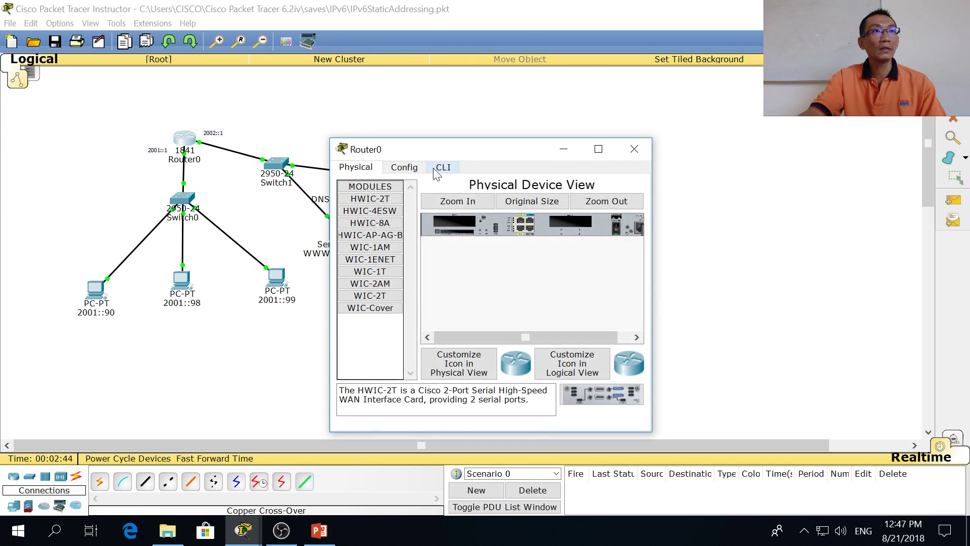
click(444, 166)
key(Return)
key(Return)
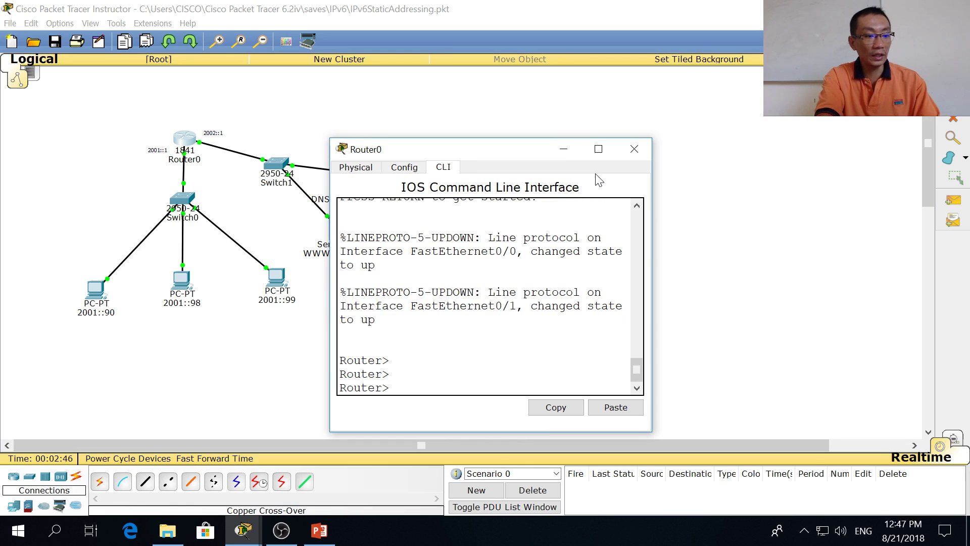
text(en)
key(Return)
key(Return)
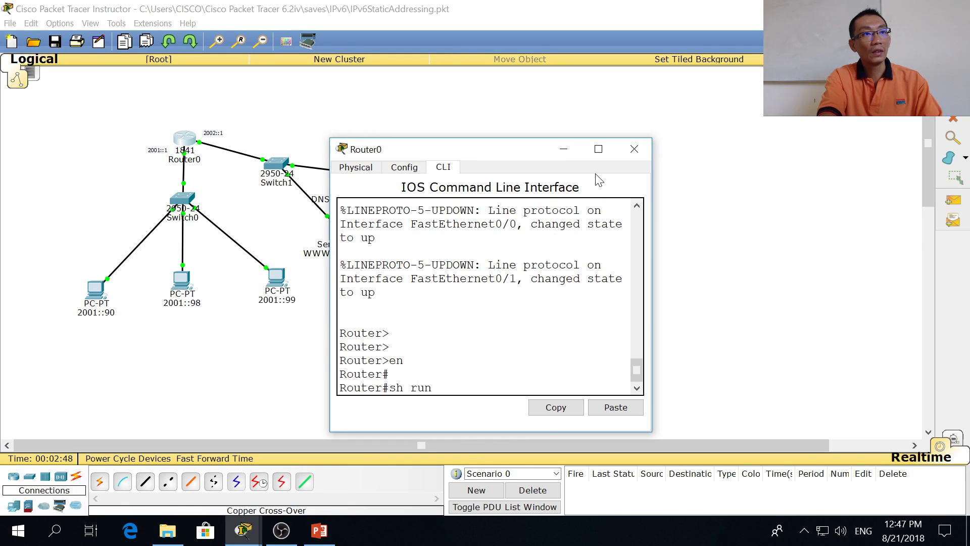
text(sh run)
key(Return)
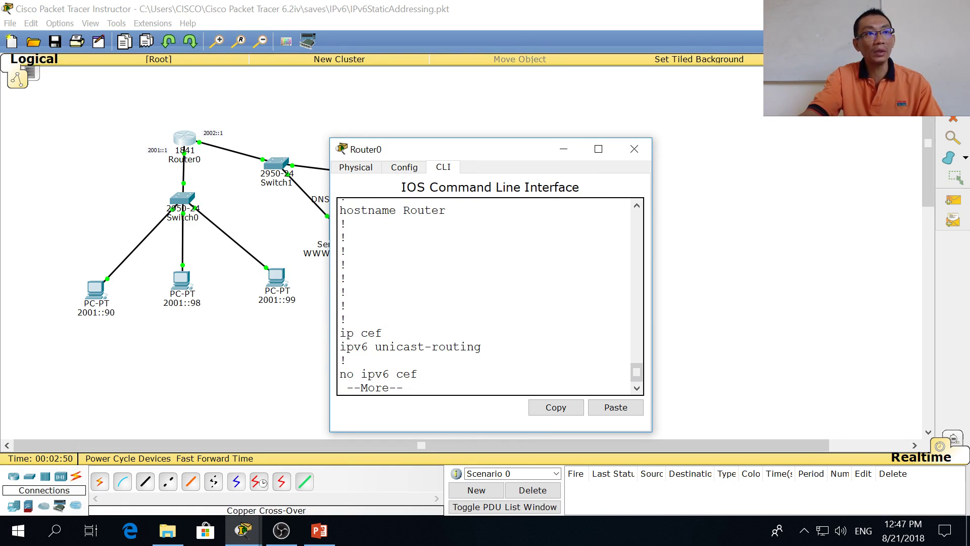
Step: Locate ipv6 unicast-routing, ipv6 enable, and 2001::1/64 on FastEthernet0/0 in the configuration
drag(384, 333, 481, 347)
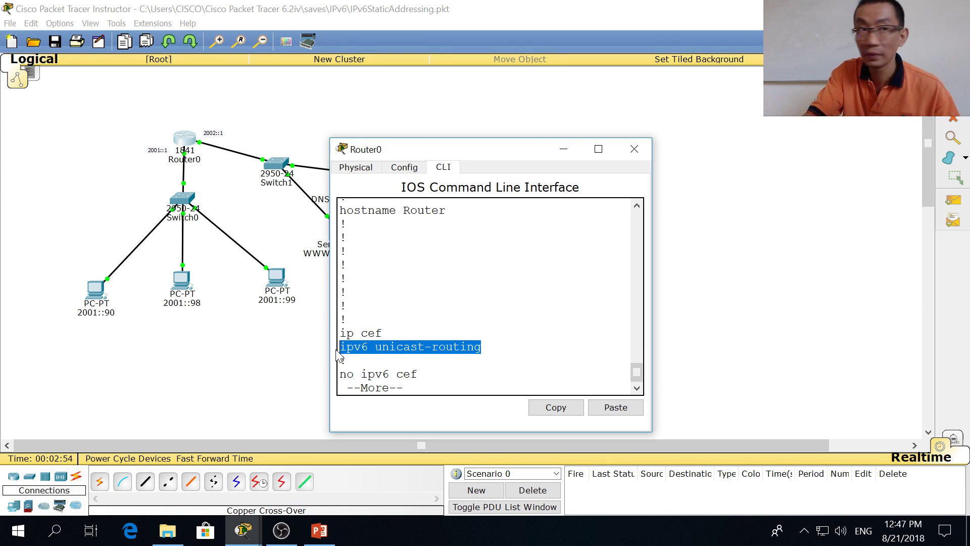
key(space)
key(space)
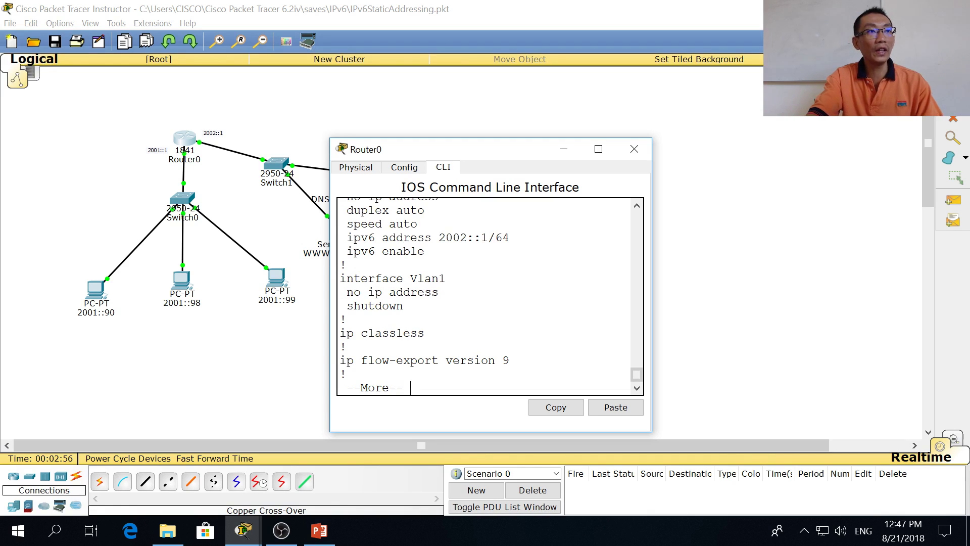
scroll(490, 296, up, 3)
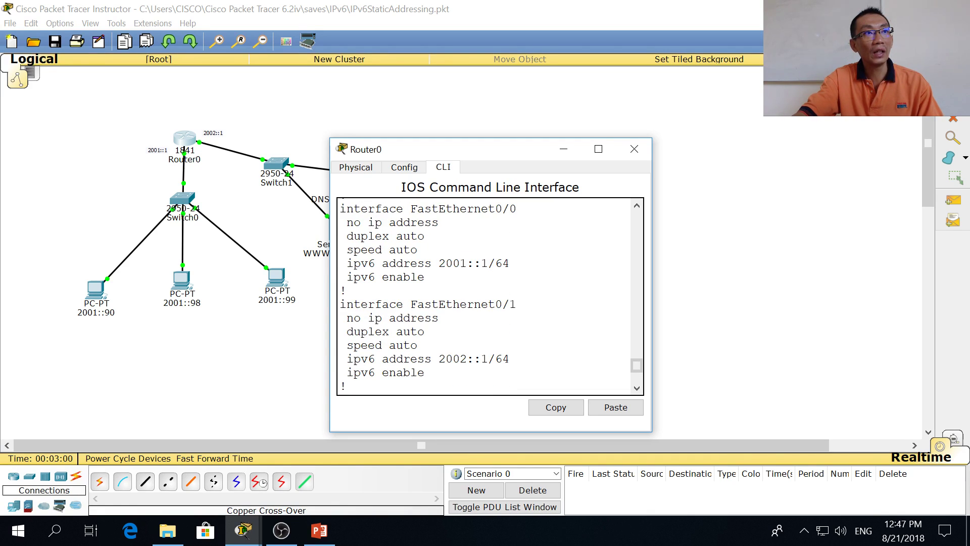
drag(425, 277, 347, 277)
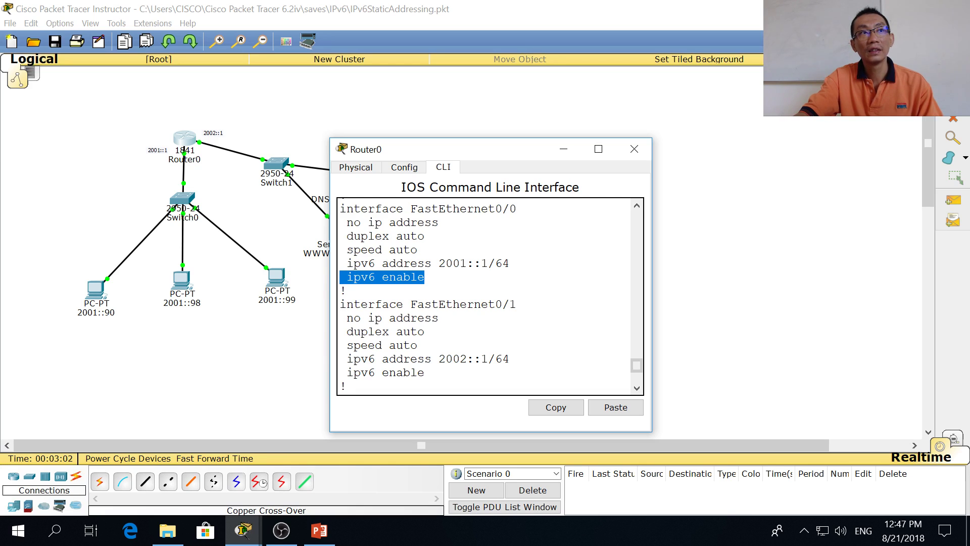
drag(509, 263, 347, 264)
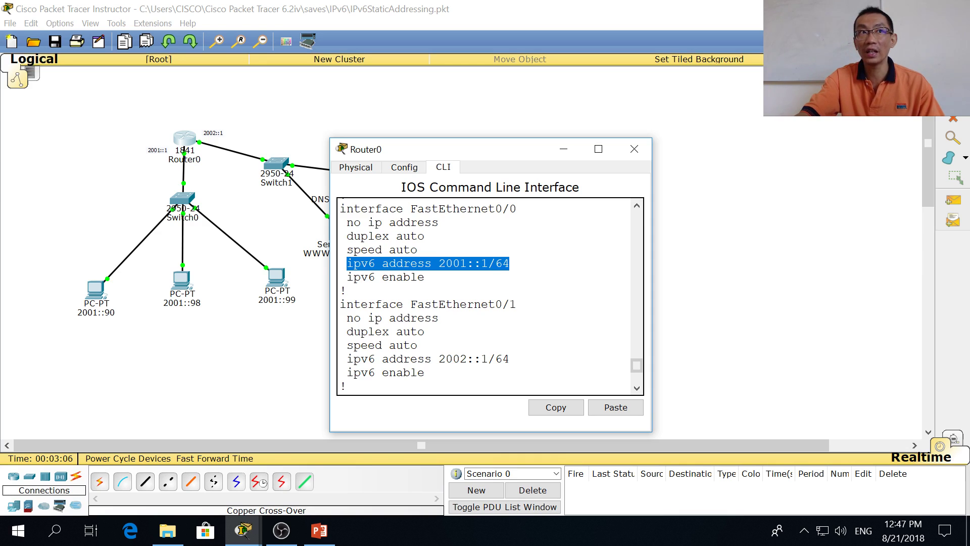
key(ctrl+c)
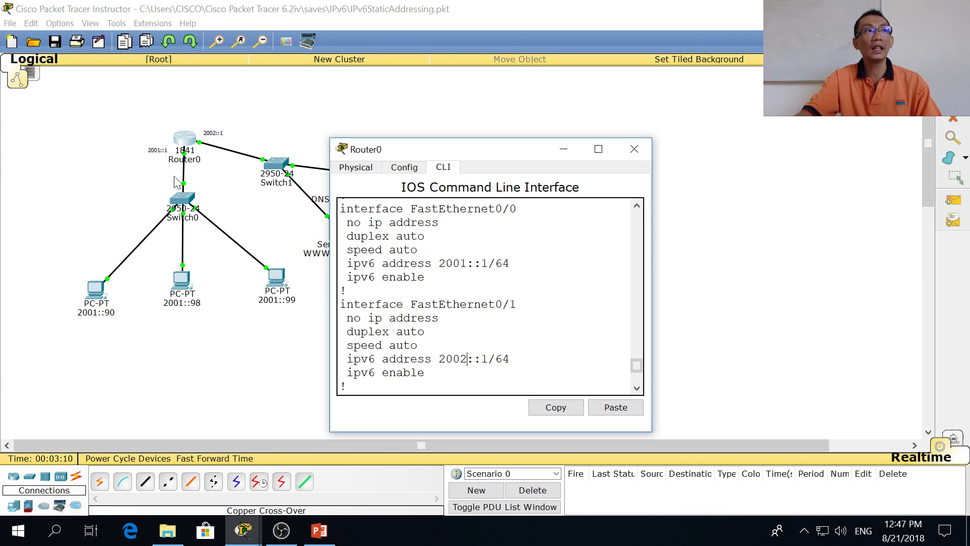
click(634, 149)
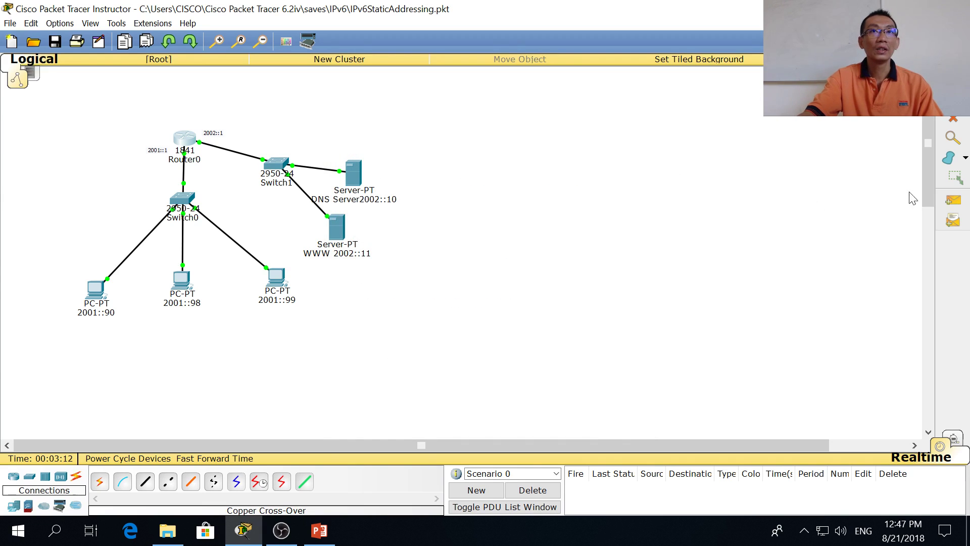
Step: Send simple PDUs from the WWW server to PC 2001::99 and DNS server to PC 2001::98
click(953, 201)
click(337, 230)
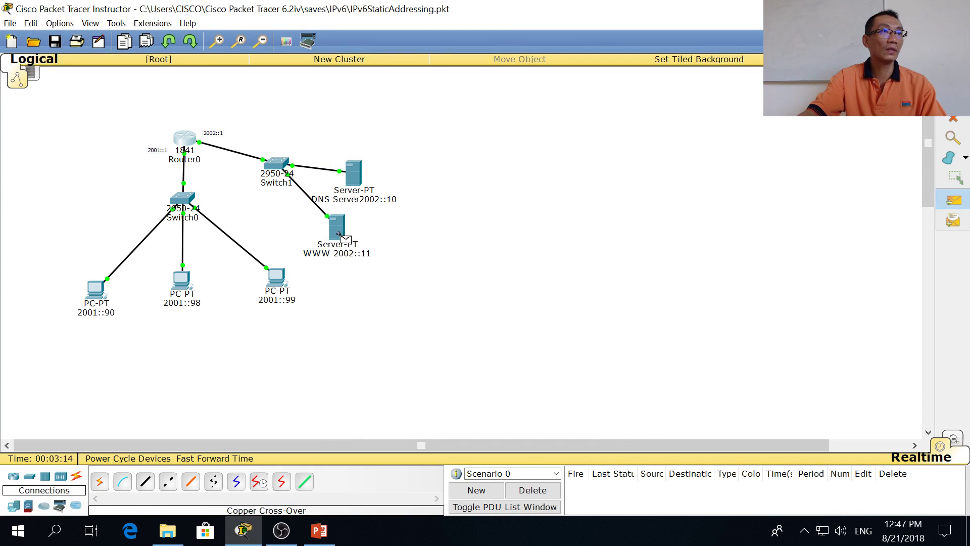
click(276, 277)
click(953, 200)
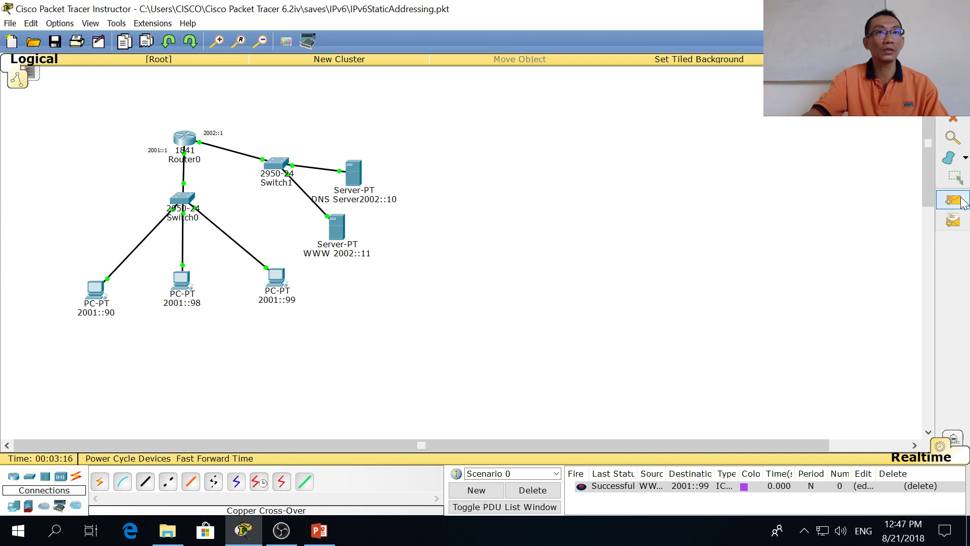
click(352, 181)
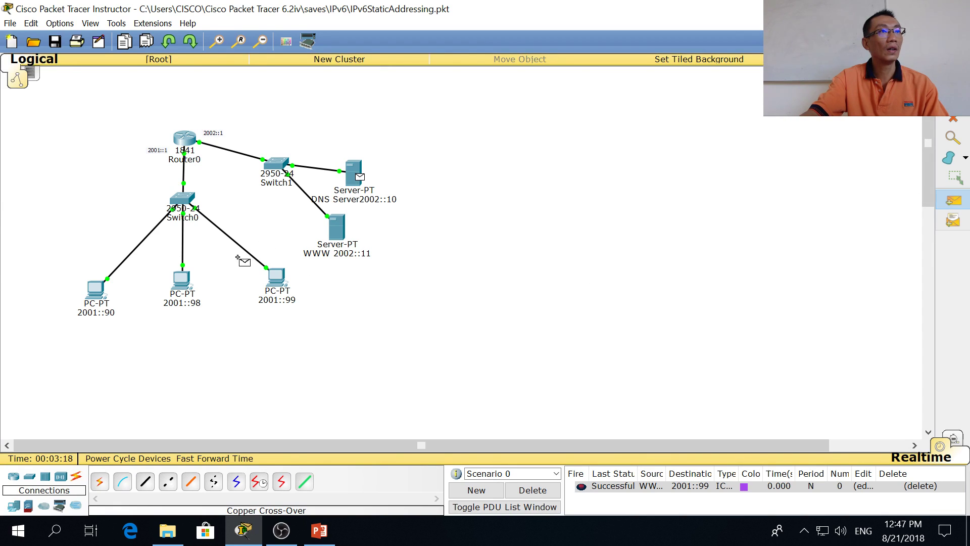
click(182, 281)
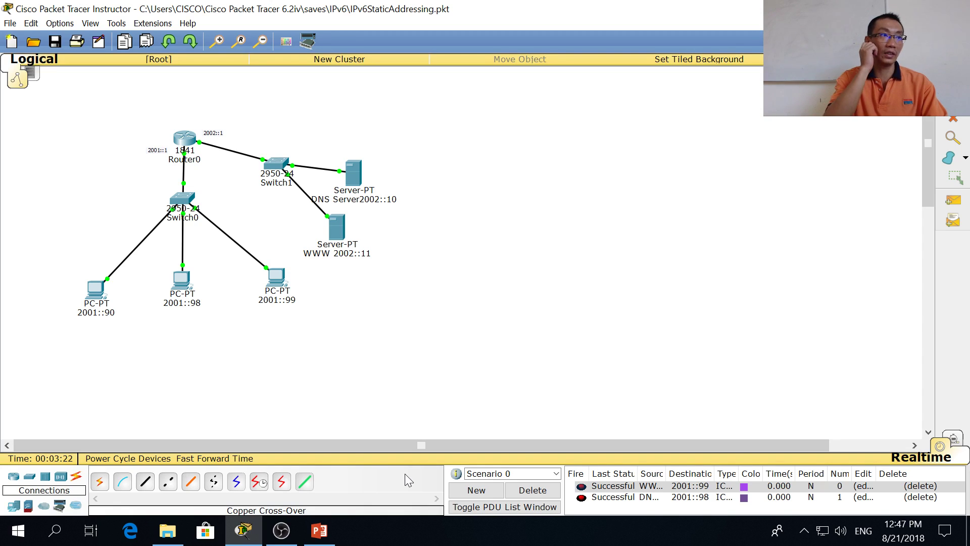
Step: Return to the IPv6config presentation's '4 type of addressing' slide on static IPv6 addresses
click(319, 530)
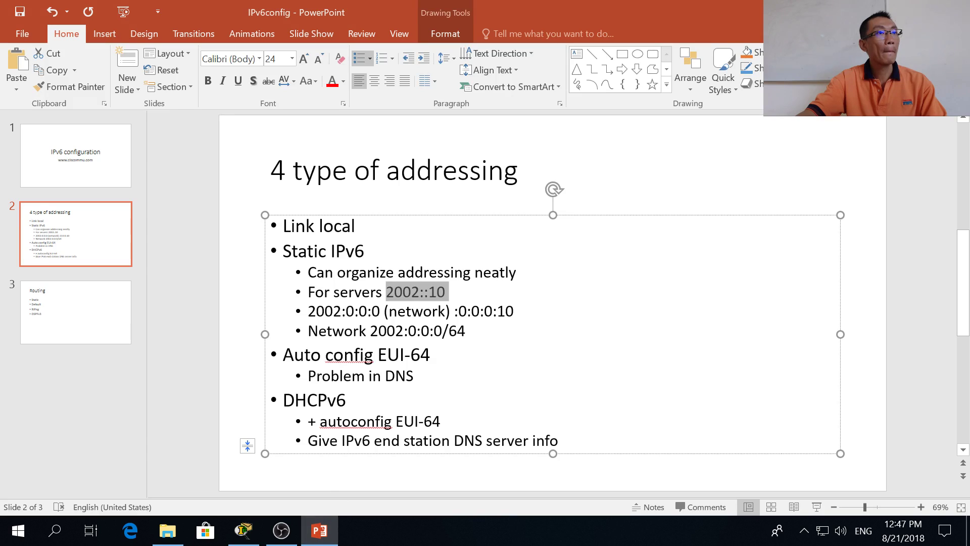
click(430, 355)
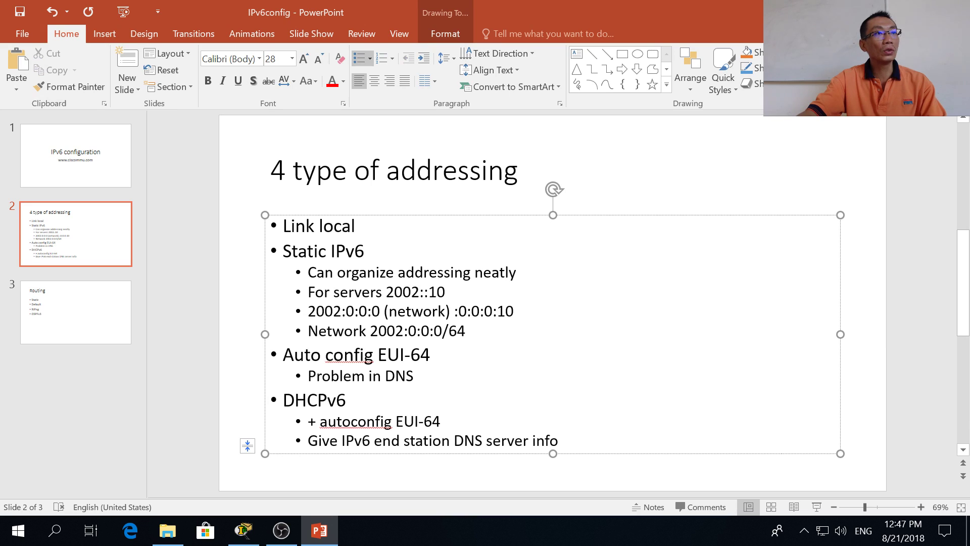
click(414, 375)
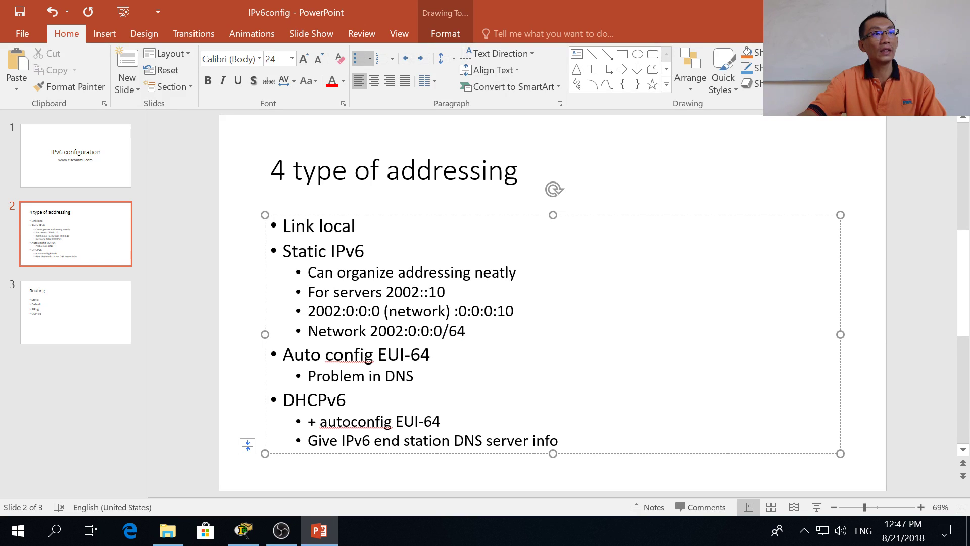
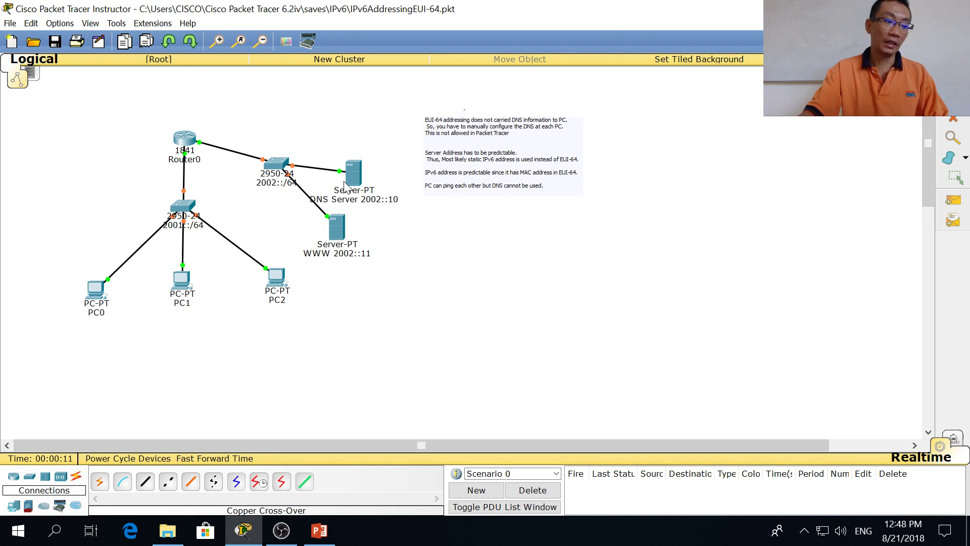
Step: Show PC0's IP Configuration with address 2001::2D0:FFFF:FEE8:3E3D/64 and an empty IPv6 DNS field
mouse_move(344, 183)
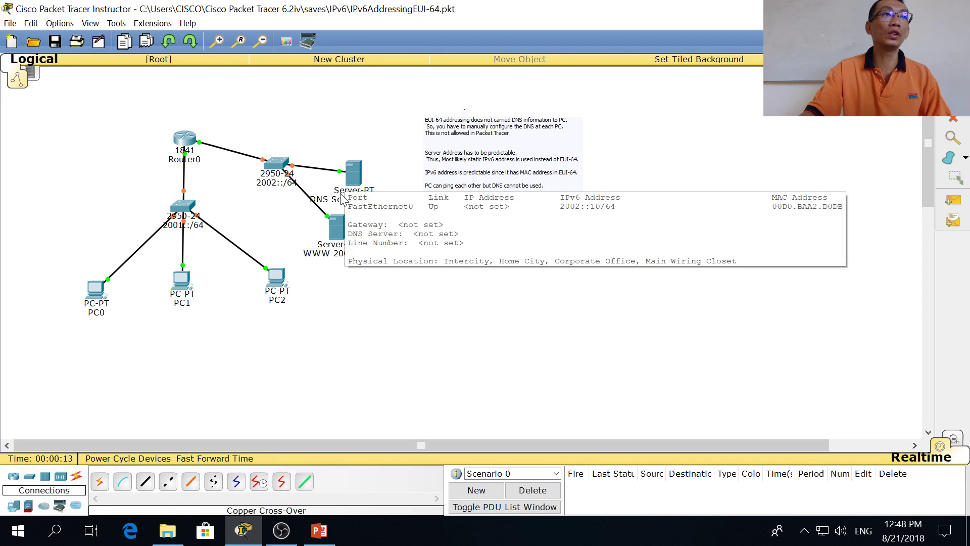
mouse_move(352, 251)
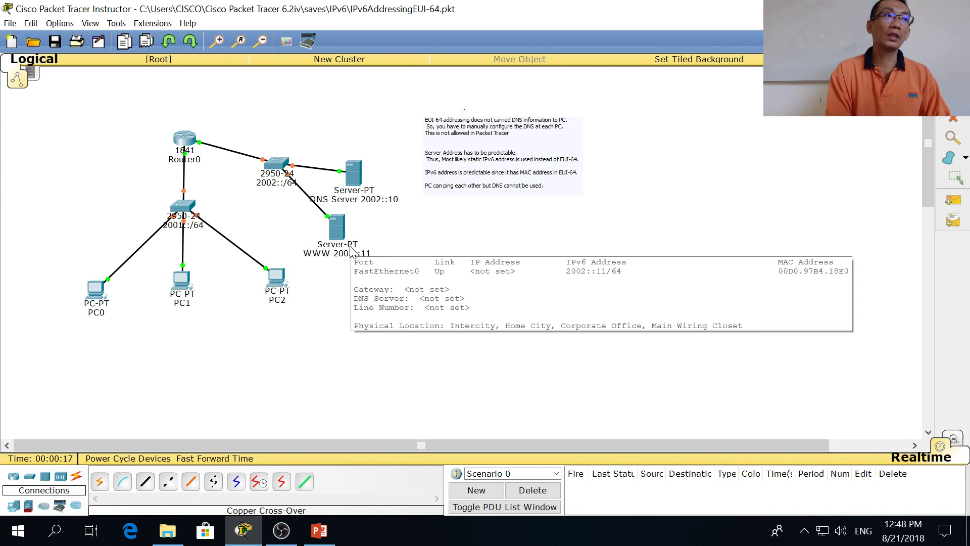
click(96, 289)
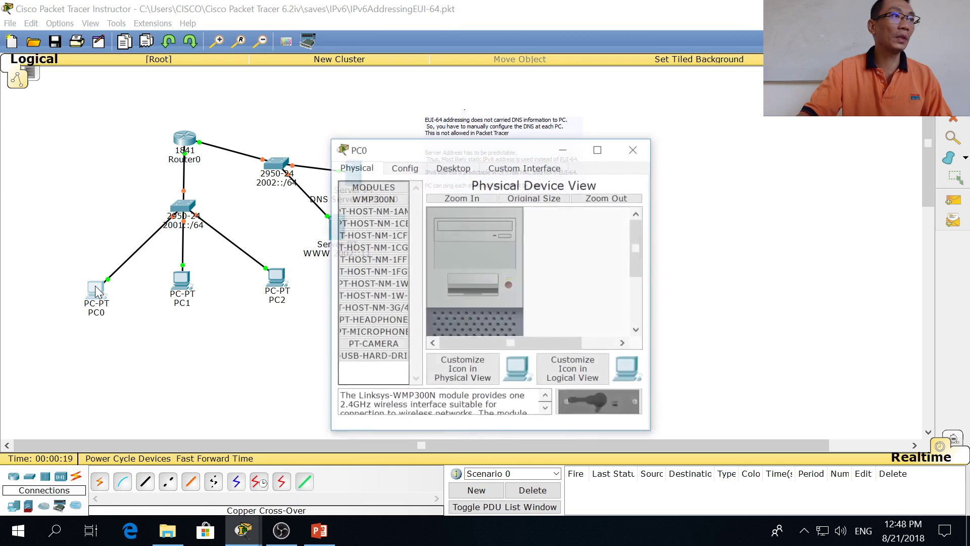
click(404, 167)
click(453, 167)
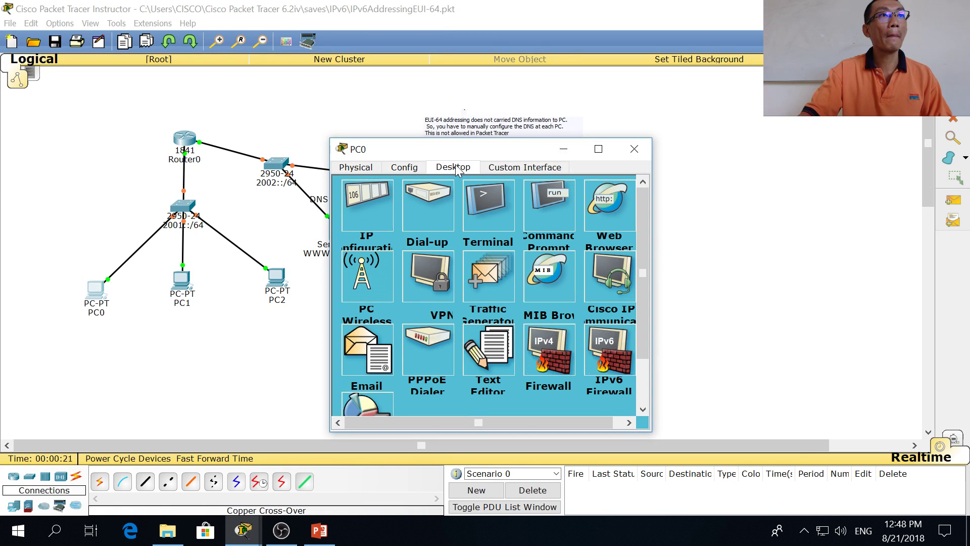
click(376, 227)
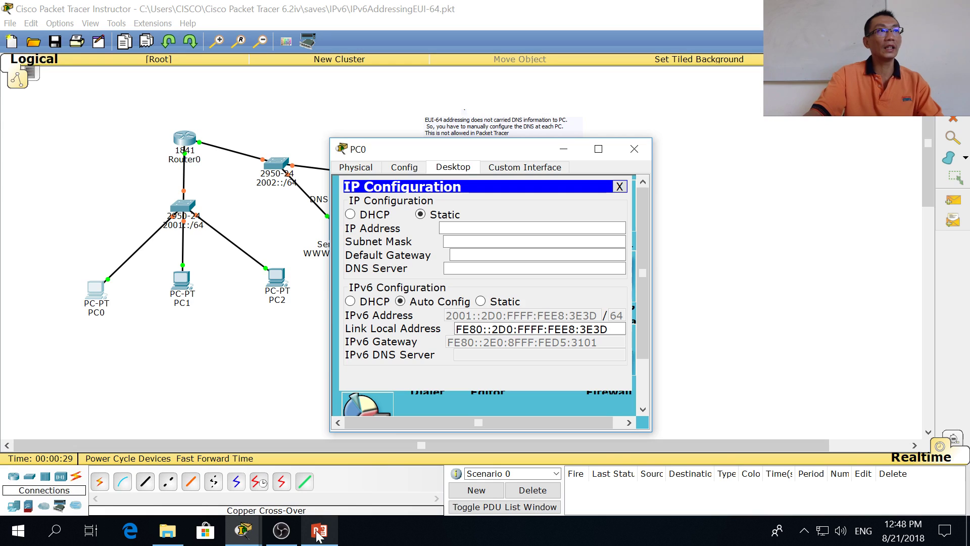
Step: Launch Notepad and move it to the right side of the screen
key(super)
text(notepa)
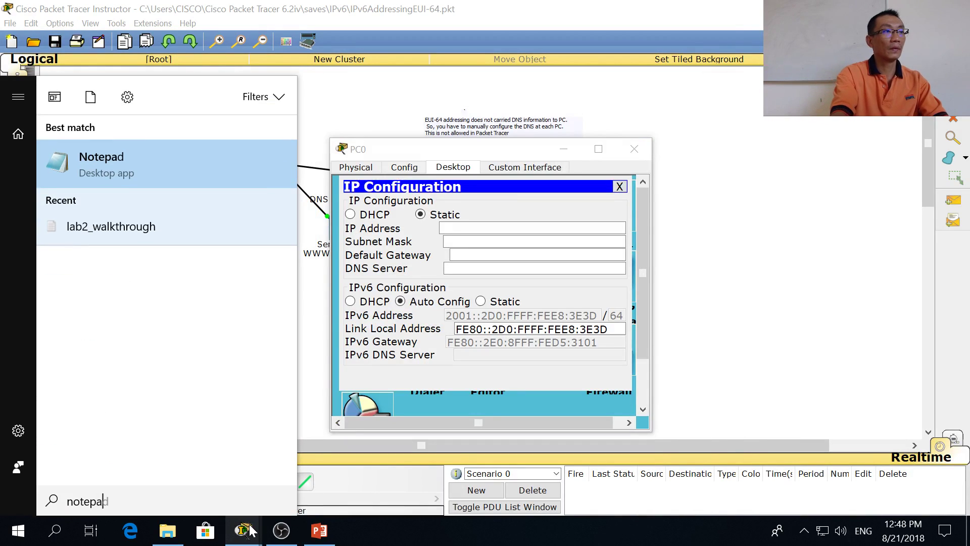
key(Return)
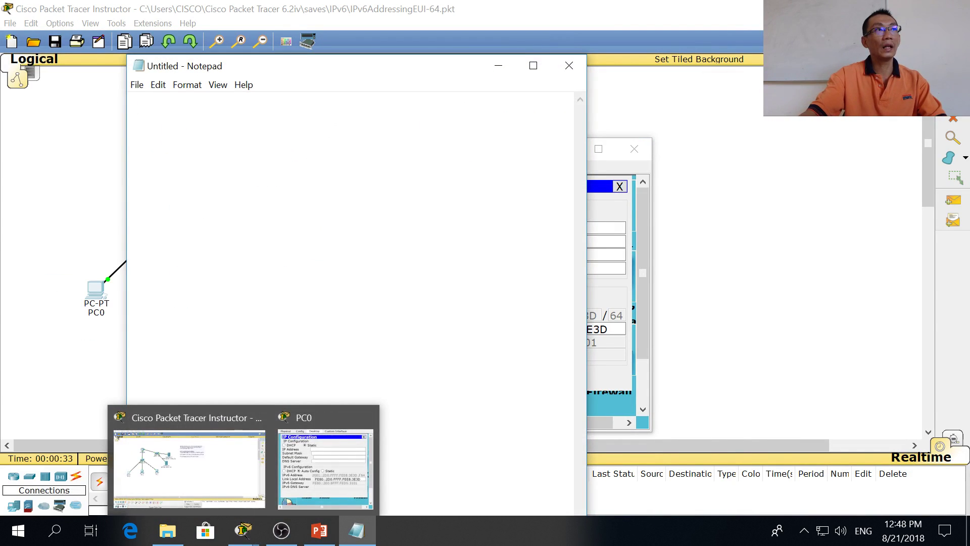
drag(360, 72, 824, 68)
Step: Type the expanded prefix 2001:0:0:0::/6 into the new note
text(2)
text(001::)
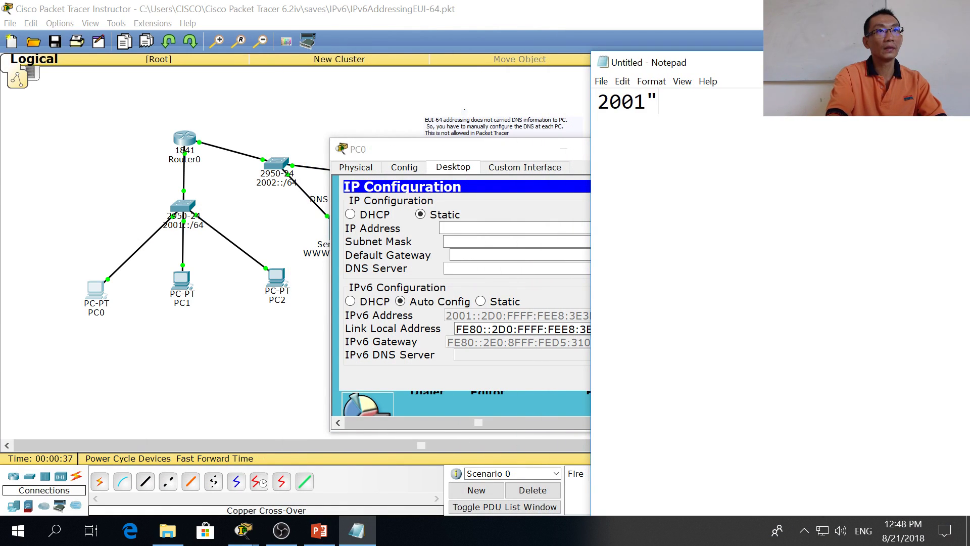
key(BackSpace)
key(BackSpace)
text(:0)
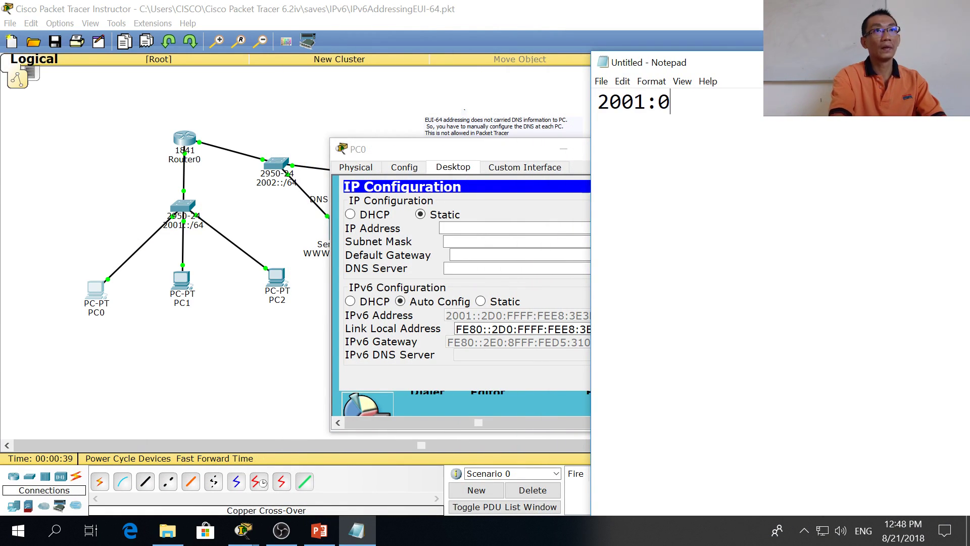
text(:0:0)
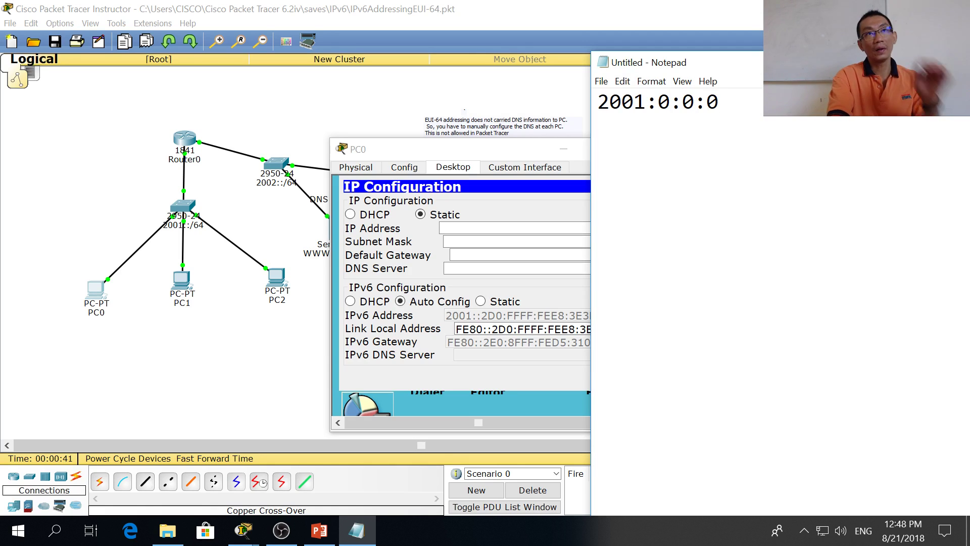
text(::/)
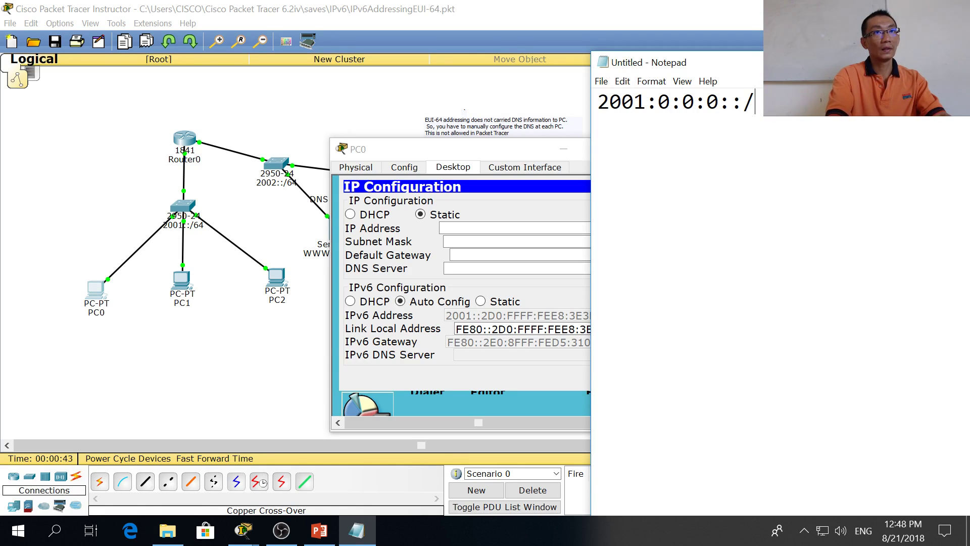
text(6)
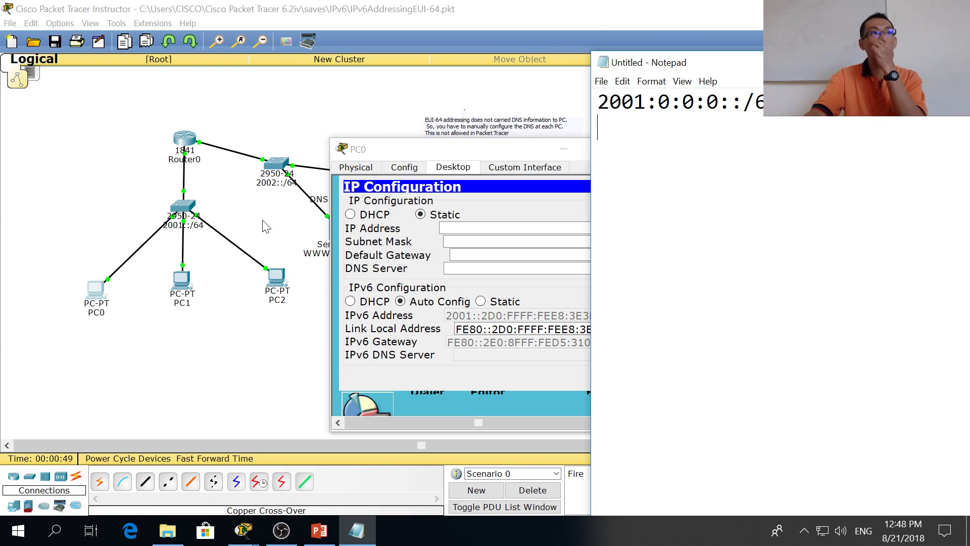
click(248, 212)
Step: In Router0's CLI, enter privileged mode and display the running configuration
click(196, 143)
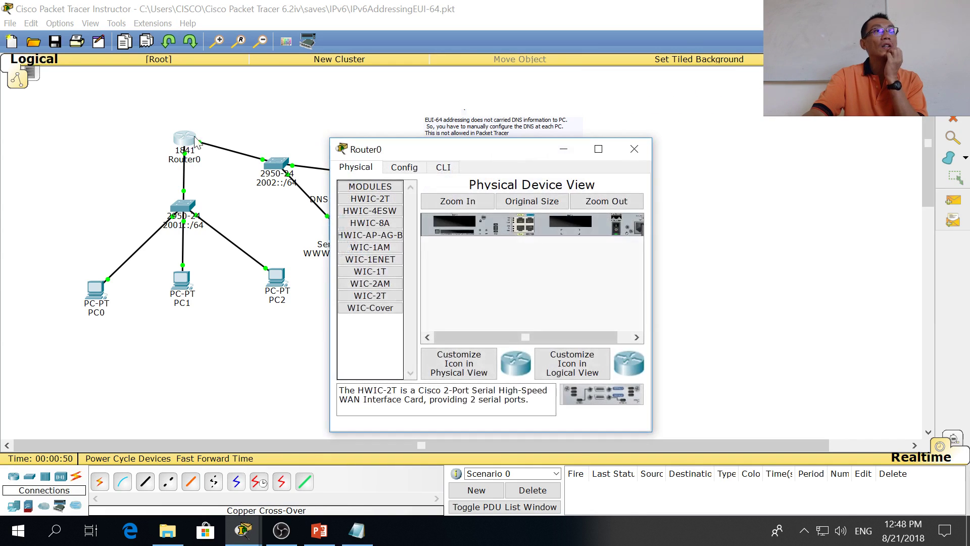
click(445, 167)
key(Return)
key(Return)
text(en)
key(Return)
text(sh ru)
key(Return)
key(space)
key(Return)
key(Return)
key(Return)
key(Return)
key(Return)
key(Return)
key(Return)
key(Return)
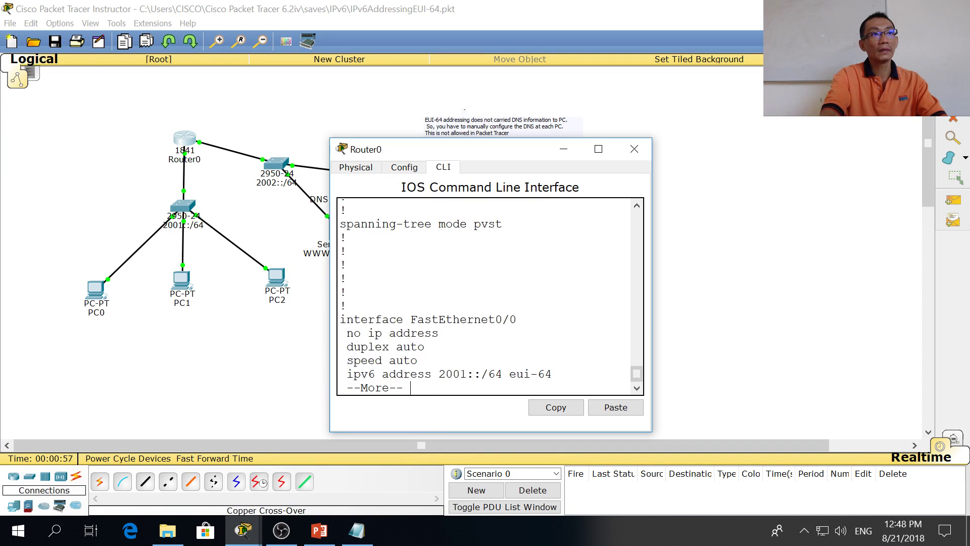
Step: Highlight the eui-64 keyword and the 2001::/64 prefix in the interface configuration
drag(552, 333, 509, 333)
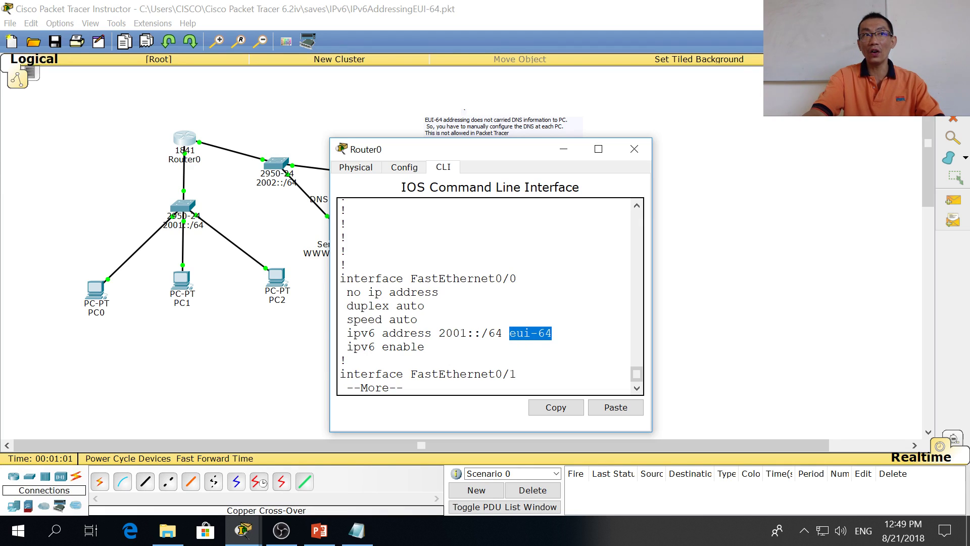
click(425, 346)
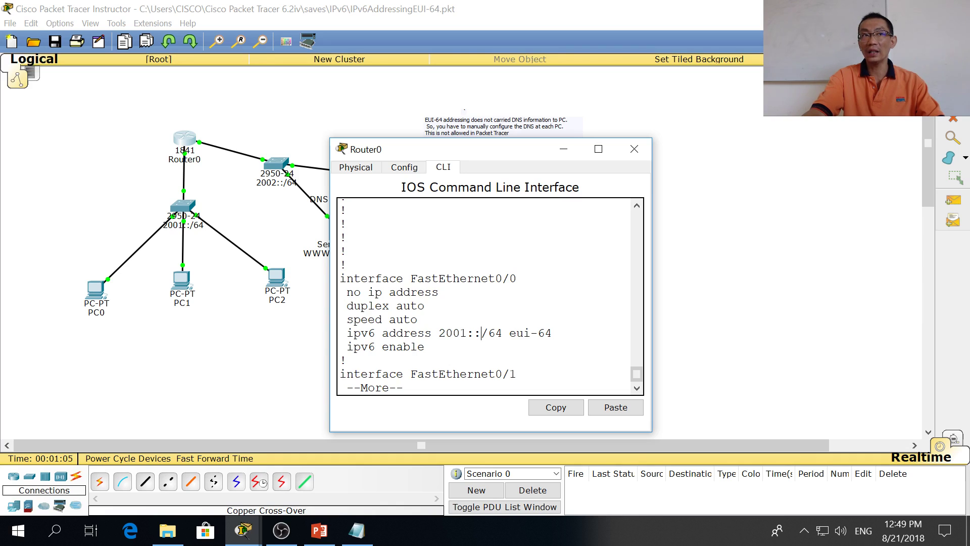
drag(439, 333, 496, 333)
click(496, 333)
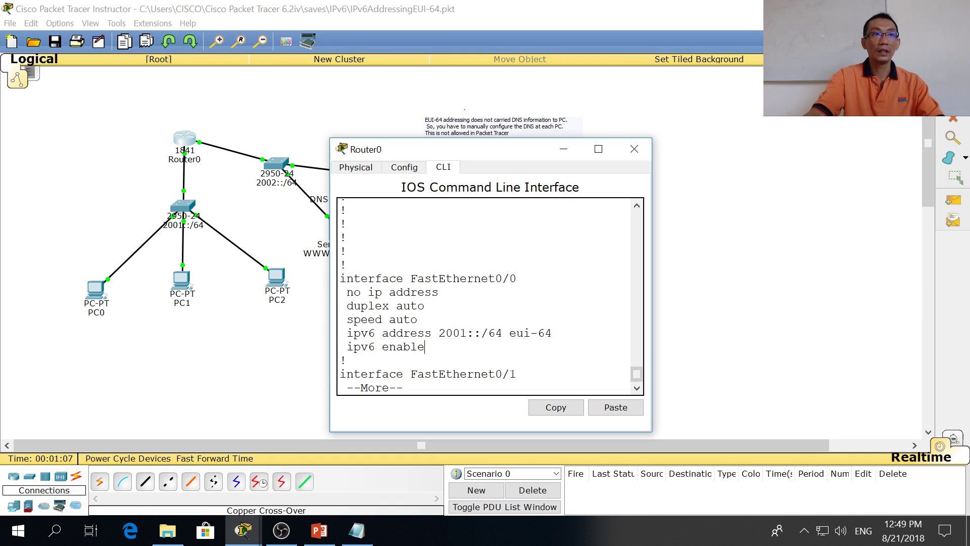
key(Return)
key(Return)
key(Return)
key(Return)
key(Return)
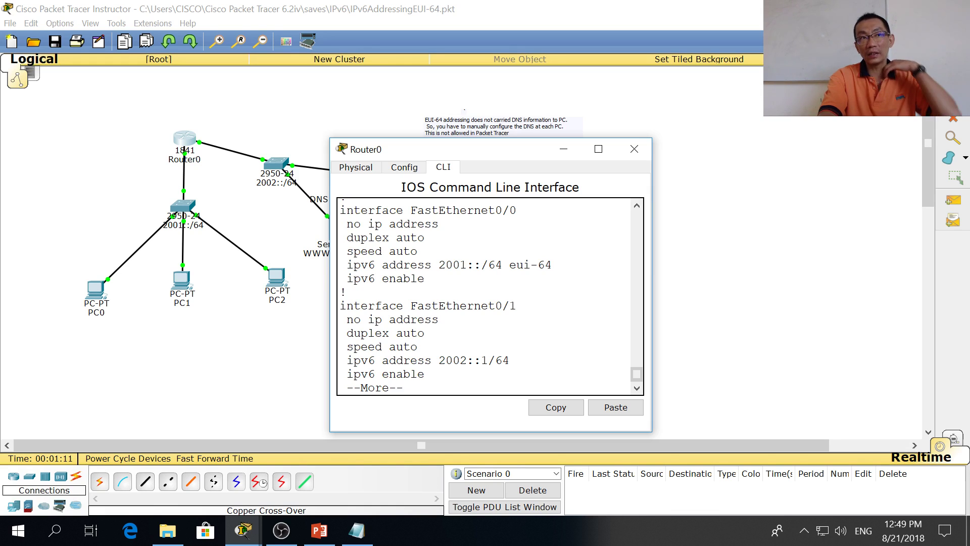
Step: Run 'sh ipv6 int bri' and select the global address 2001::2E0:8FFF:FED5:3101
text(qsh ipv5)
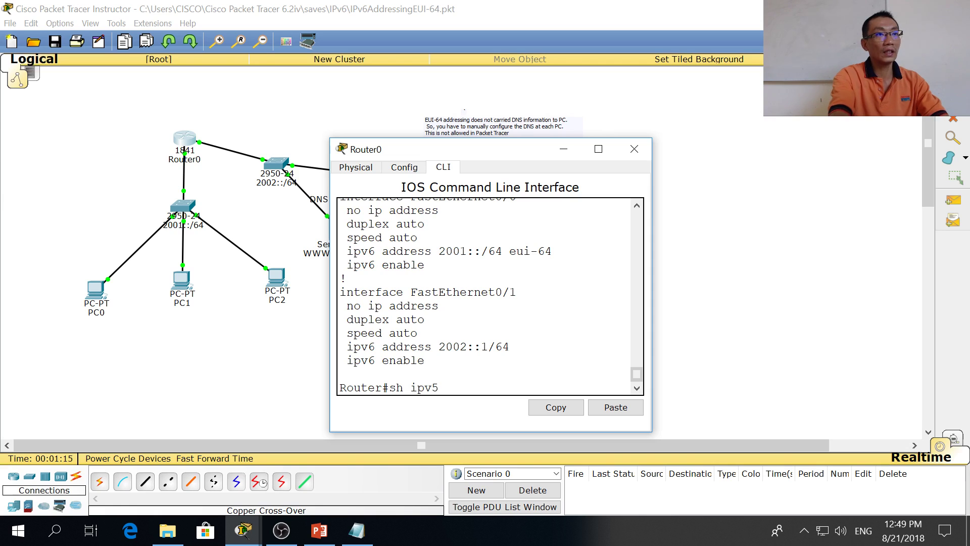
text(6 int bri)
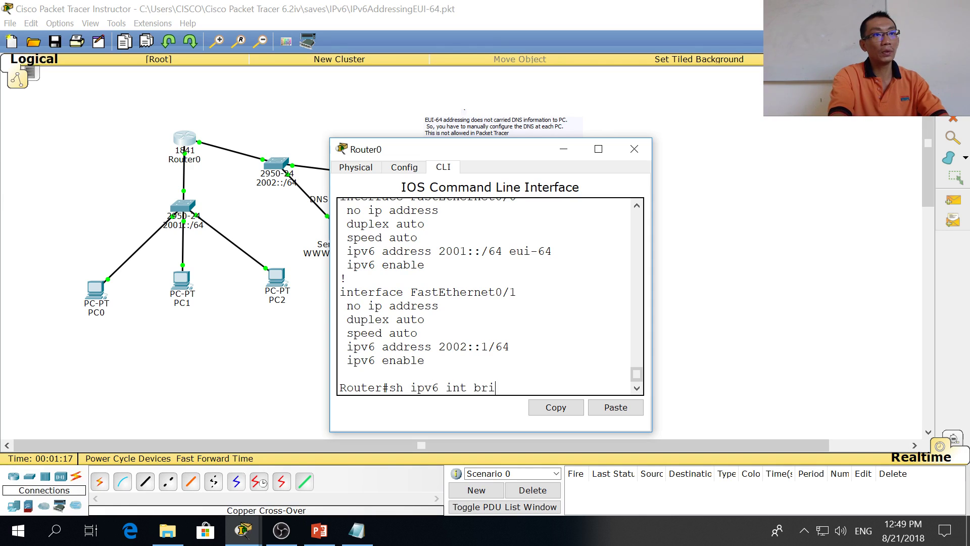
key(Return)
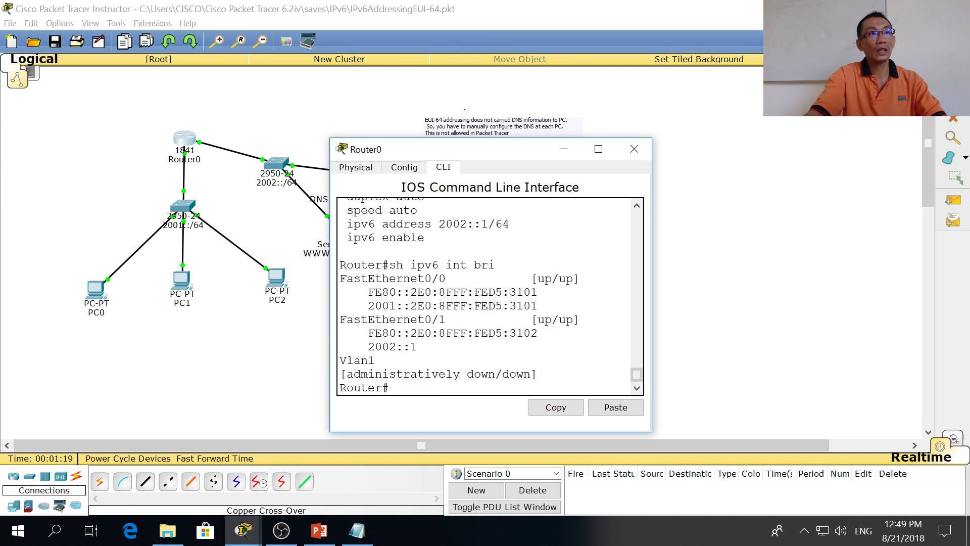
drag(537, 305, 361, 306)
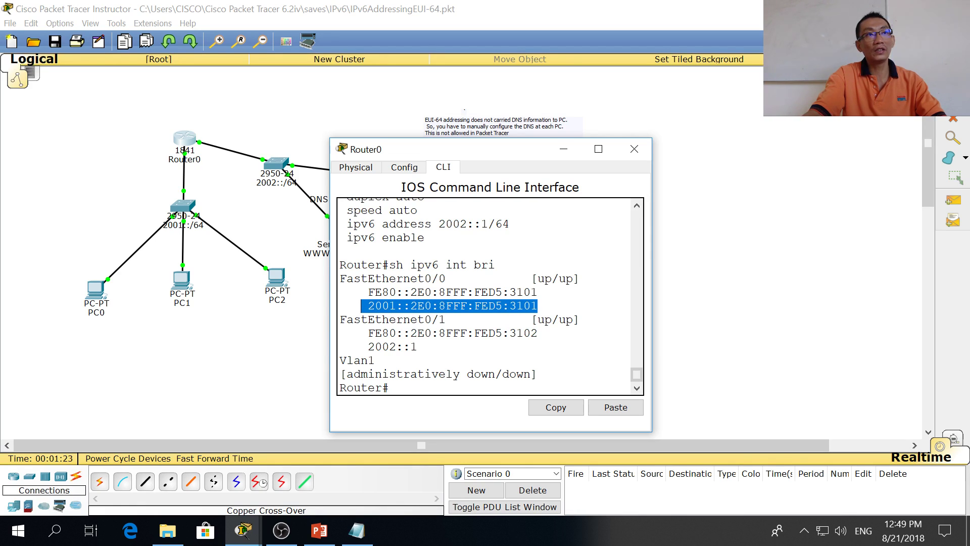
key(ctrl+c)
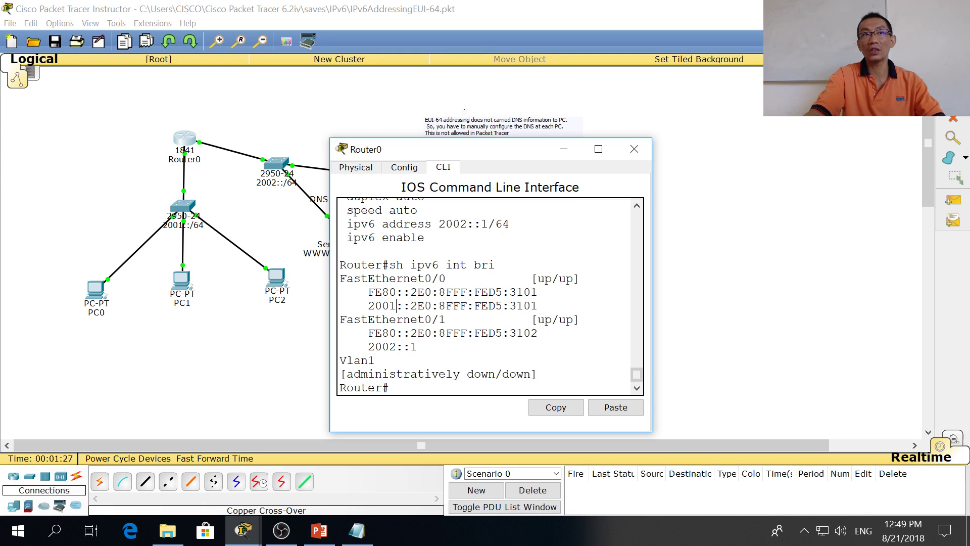
drag(488, 305, 374, 306)
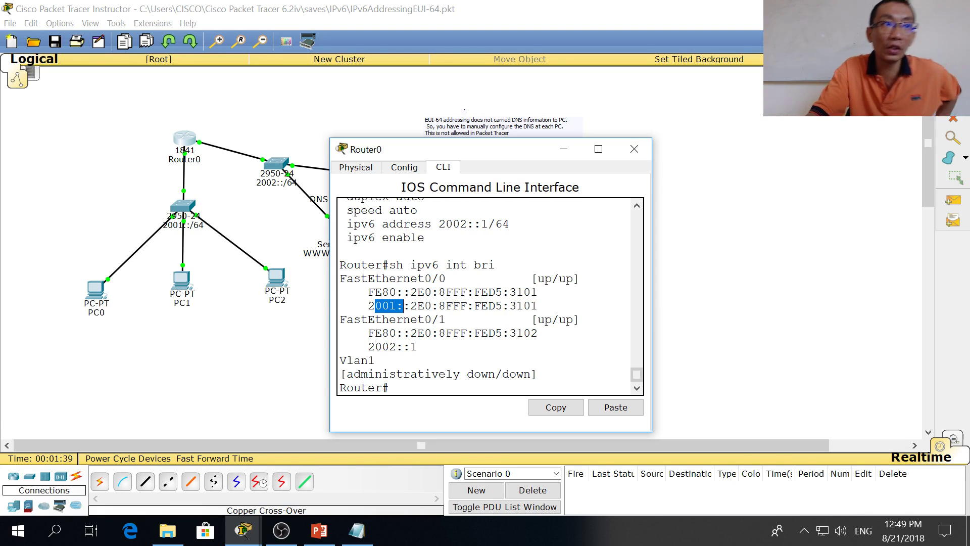
drag(417, 347, 361, 347)
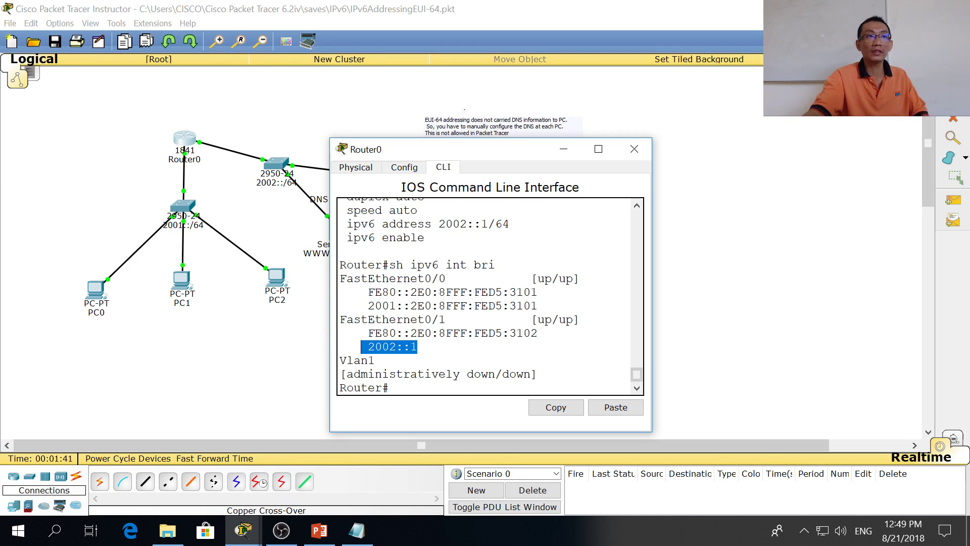
click(418, 347)
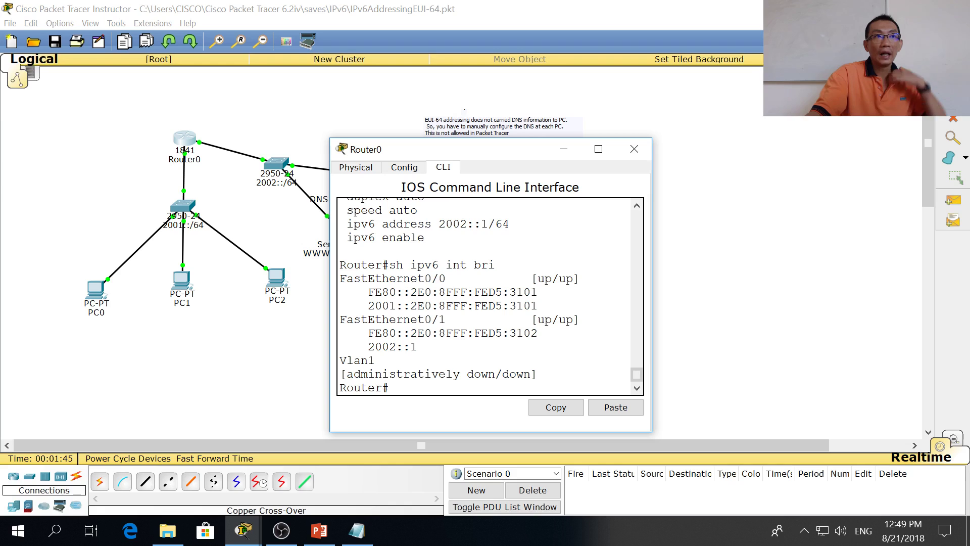
drag(538, 306, 368, 306)
key(Return)
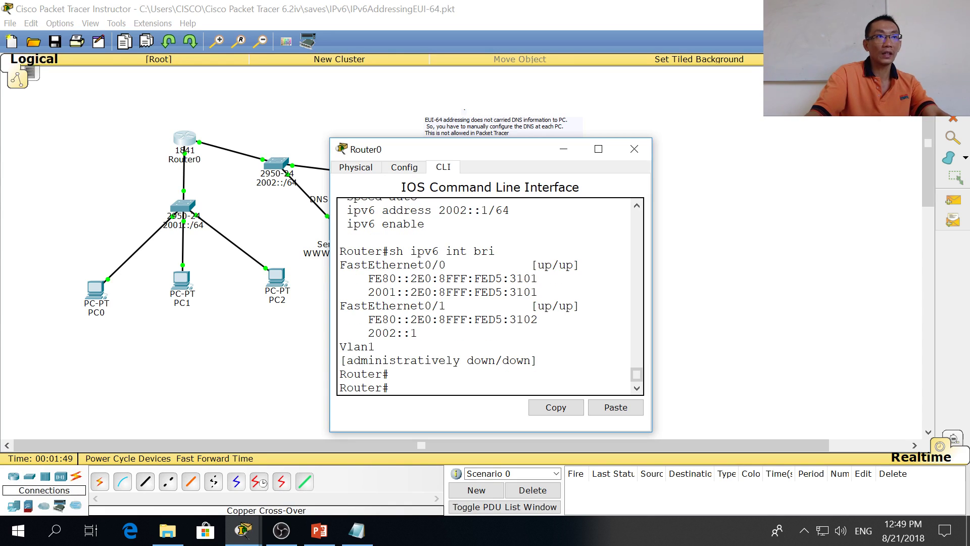
drag(537, 292, 373, 294)
Step: Paste the router address into Notepad, expanded as 2001:0:0:0:2E0:8FFF:FED5:3101
right_click(373, 297)
click(397, 305)
key(alt+Tab)
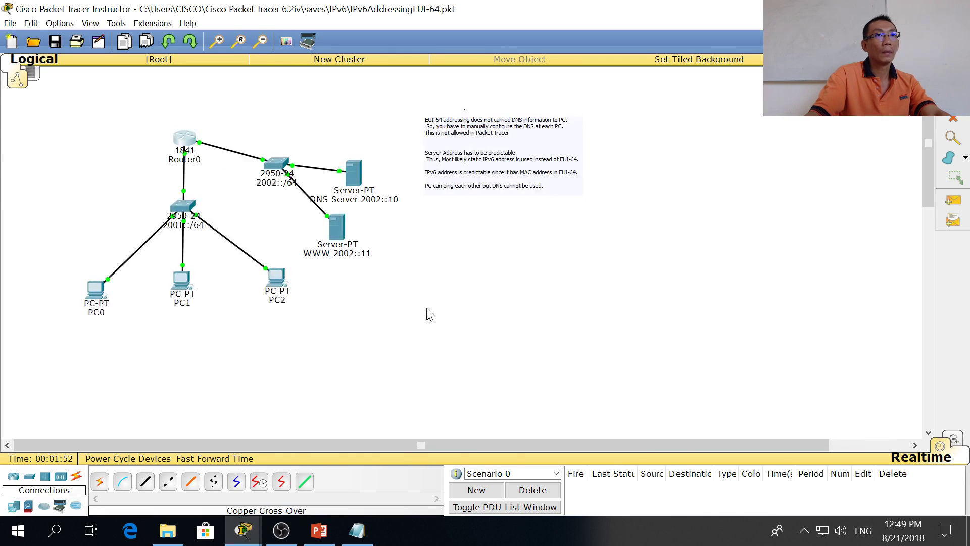
key(alt+Tab)
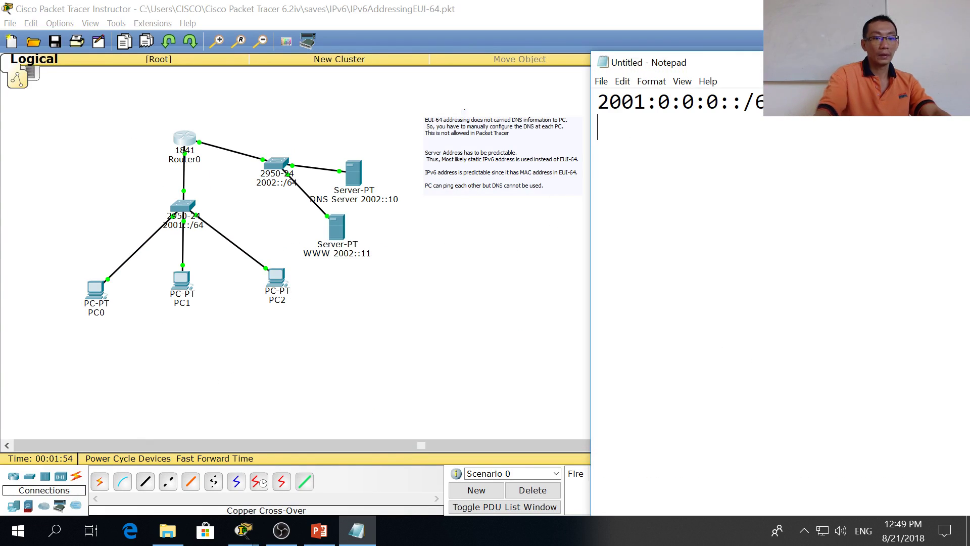
key(Return)
key(ctrl+v)
key(Left)
key(Left)
key(Left)
key(Left)
key(Left)
key(Left)
key(Left)
key(Left)
key(Left)
key(Left)
key(Left)
key(Left)
key(Left)
key(Left)
key(Left)
key(Left)
key(Left)
key(Left)
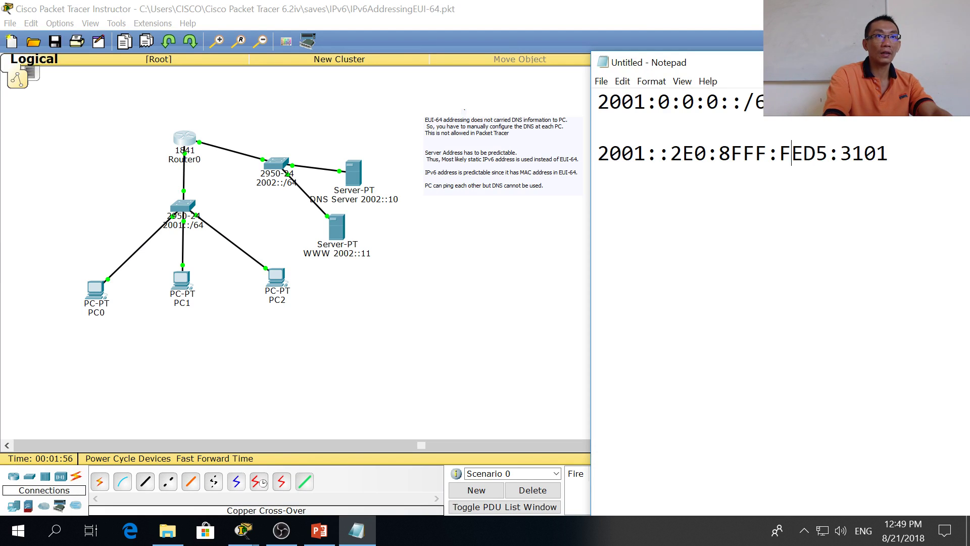
text(0:0:0)
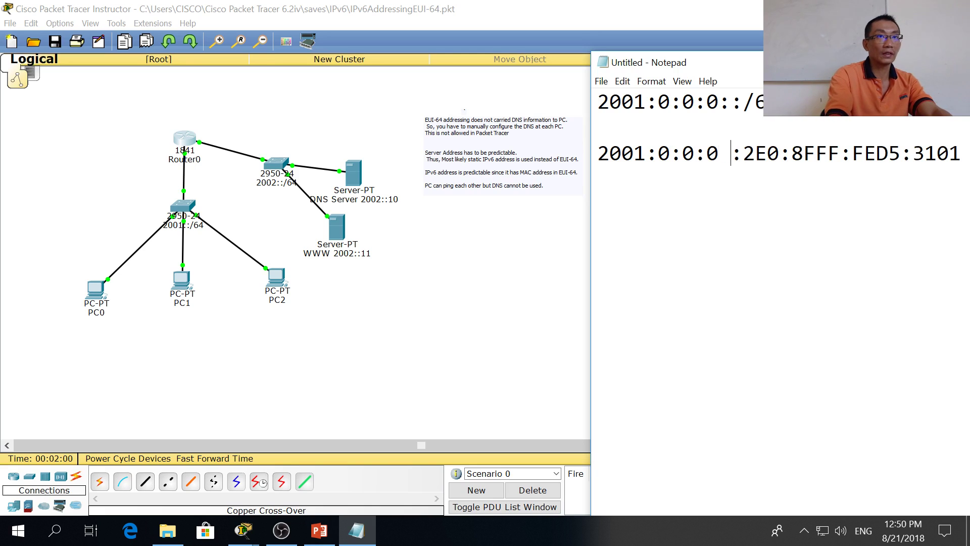
key(BackSpace)
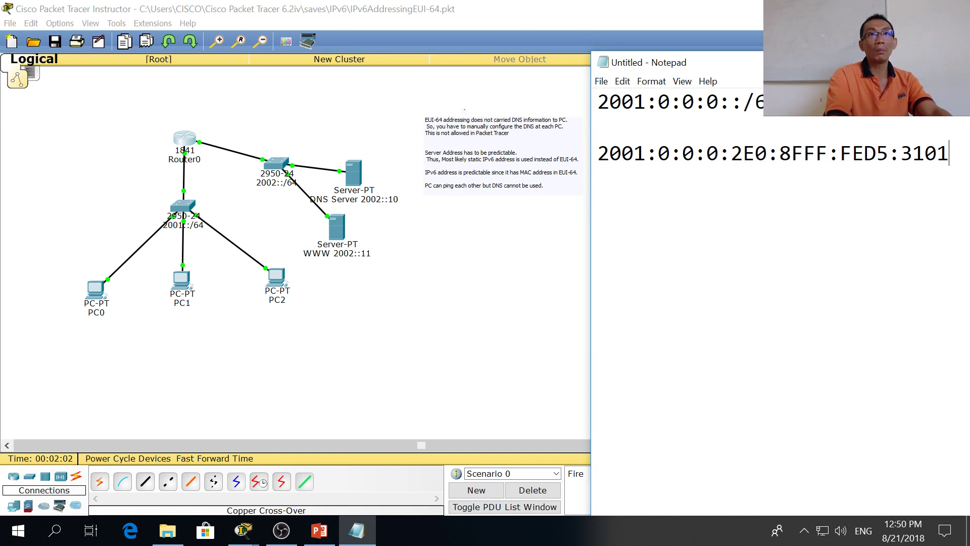
Step: Copy the interface ID 2E0:8FFF:FED5:3101 to a new line and prefix it with 0
key(Up)
key(Right)
key(Right)
key(Right)
key(Right)
key(Right)
key(Right)
key(Right)
key(Right)
key(Right)
key(Right)
key(Right)
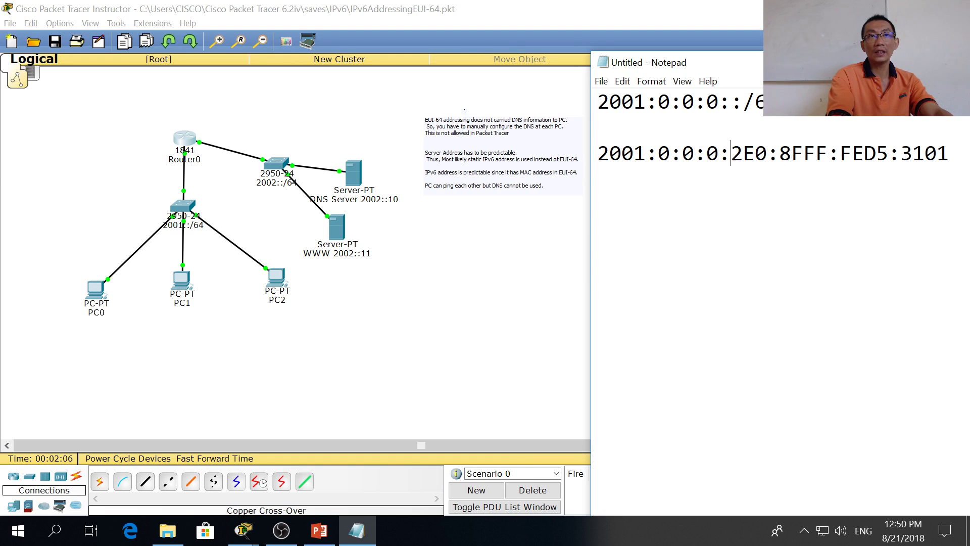
key(shift+End)
key(ctrl+c)
key(Down)
key(Down)
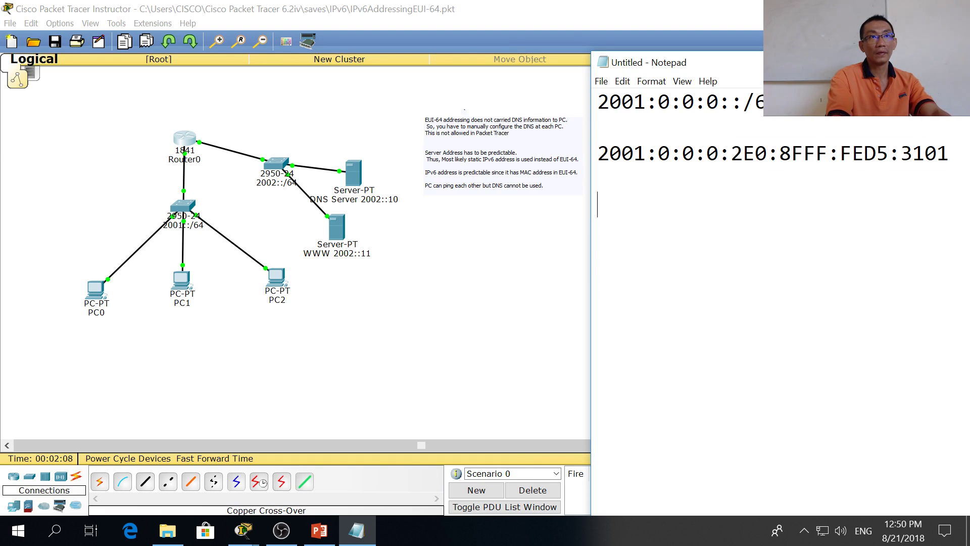
key(ctrl+v)
key(Left)
key(Left)
key(Left)
key(Left)
key(Left)
key(Left)
key(Left)
key(Left)
key(Left)
key(Left)
key(Left)
key(Left)
key(Left)
key(Left)
key(Left)
key(Left)
key(Left)
key(Left)
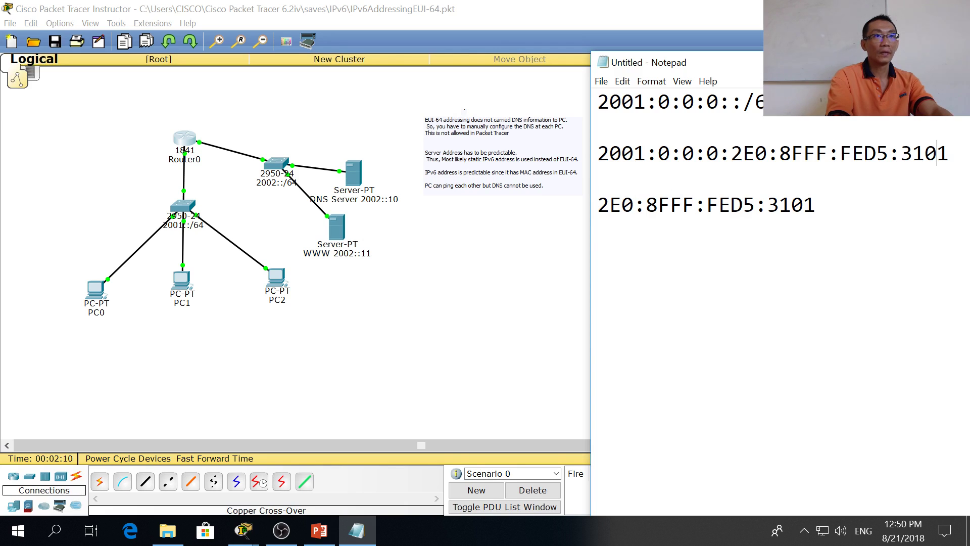
text(0)
Step: Label that line '64 bit EUI:' before 02E0:8FFF:FED5:3101
key(Up)
key(Down)
text(64 ni)
key(BackSpace)
key(BackSpace)
text(bit EUI -)
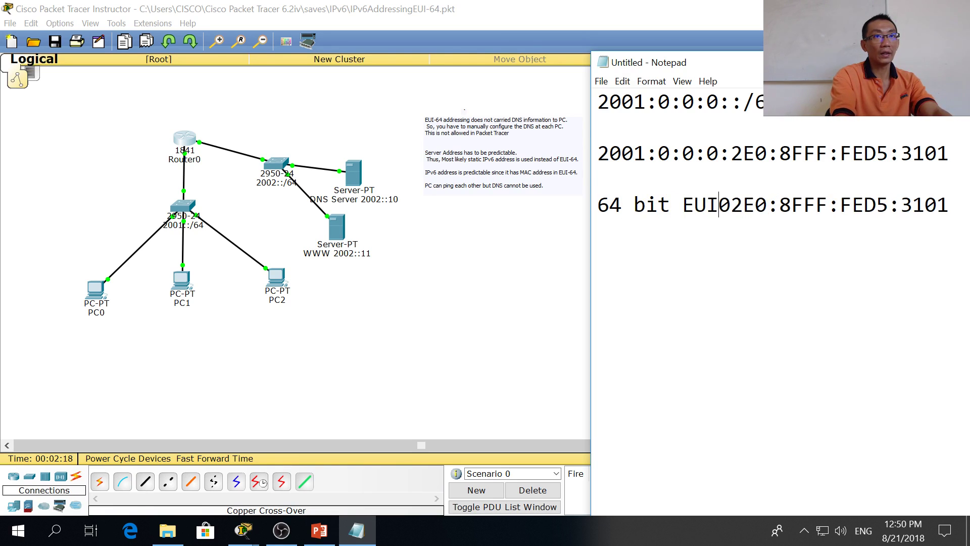
key(BackSpace)
key(BackSpace)
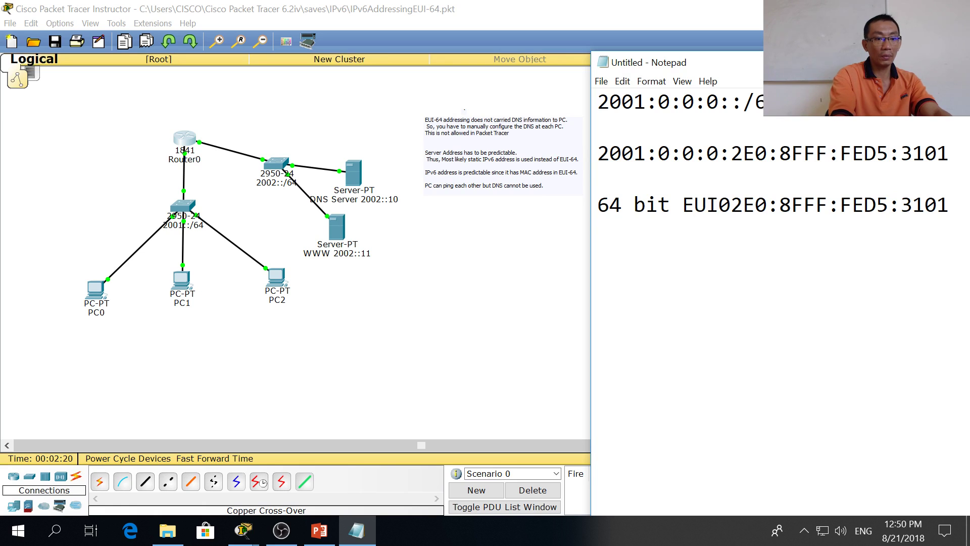
text(:)
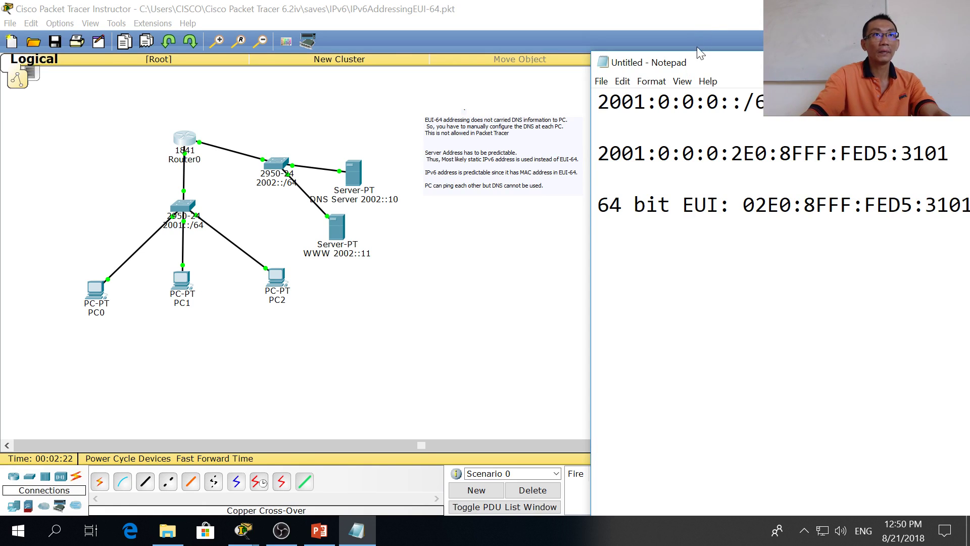
Step: Move Notepad left and type the router MAC 00E0:8FD5:3101 on a new line
drag(707, 57, 631, 55)
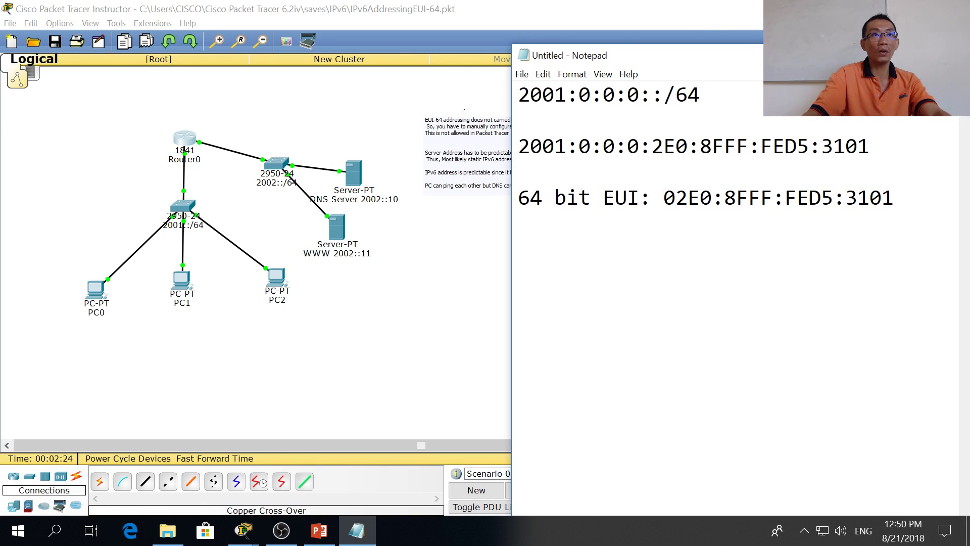
key(End)
key(Return)
key(Return)
text(00E)
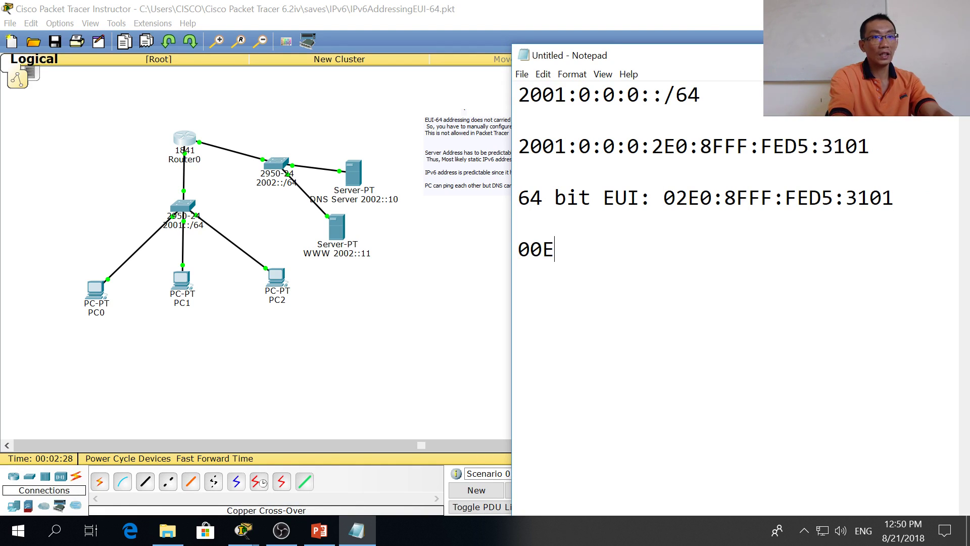
text(08F)
key(Left)
key(Left)
text(:)
key(BackSpace)
text(:)
key(Right)
key(Right)
key(BackSpace)
text(D5:3101)
Step: Append ': Router MAC' to the MAC line
key(Up)
key(Down)
key(End)
text(: Router A)
key(BackSpace)
text(MAC)
Step: Add a line reading '00=> 02 (Global unicast).' below the MAC
key(Return)
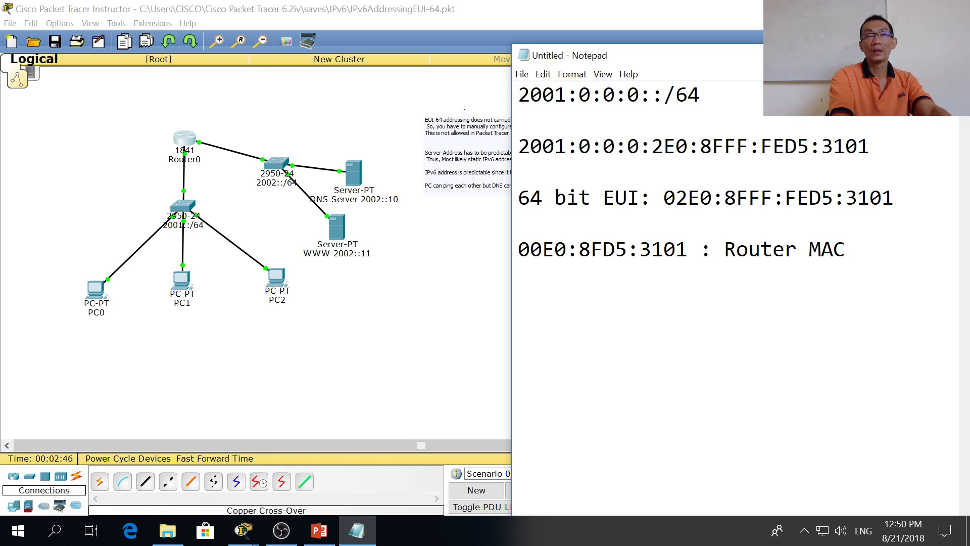
text(02)
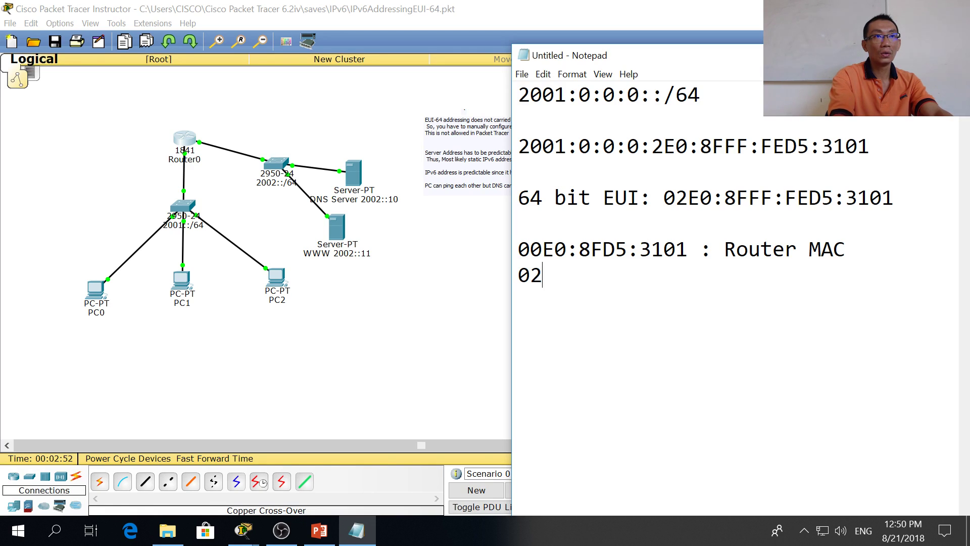
key(BackSpace)
key(BackSpace)
key(Up)
key(Right)
key(Down)
key(Return)
text(0)
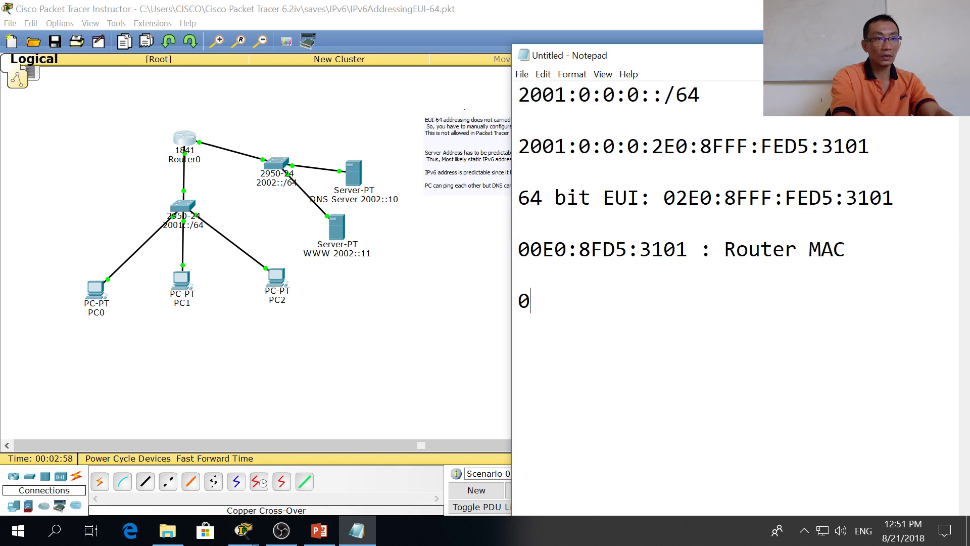
text(2 ()
text(Global un)
text(ias)
key(BackSpace)
key(BackSpace)
text(cast())
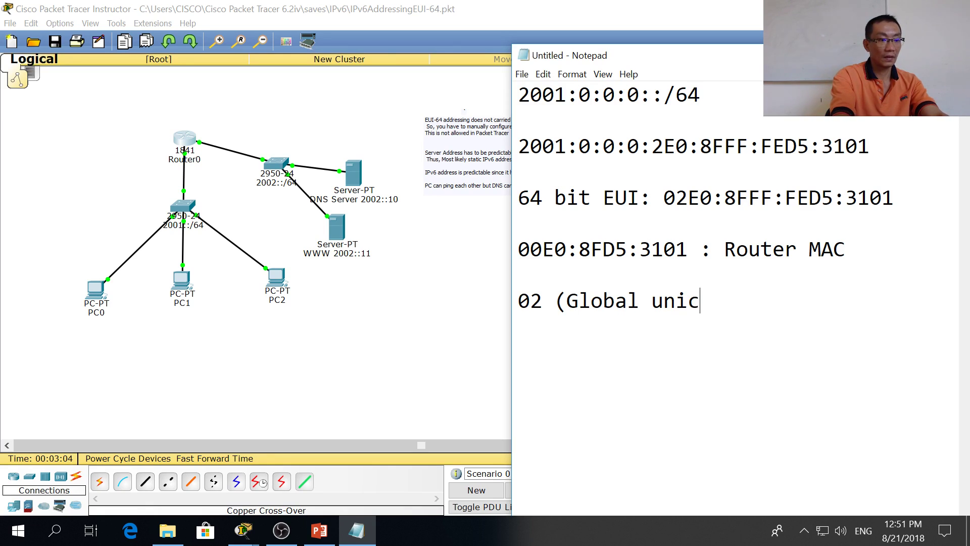
key(BackSpace)
key(BackSpace)
text().)
click(518, 274)
click(518, 301)
text(00)
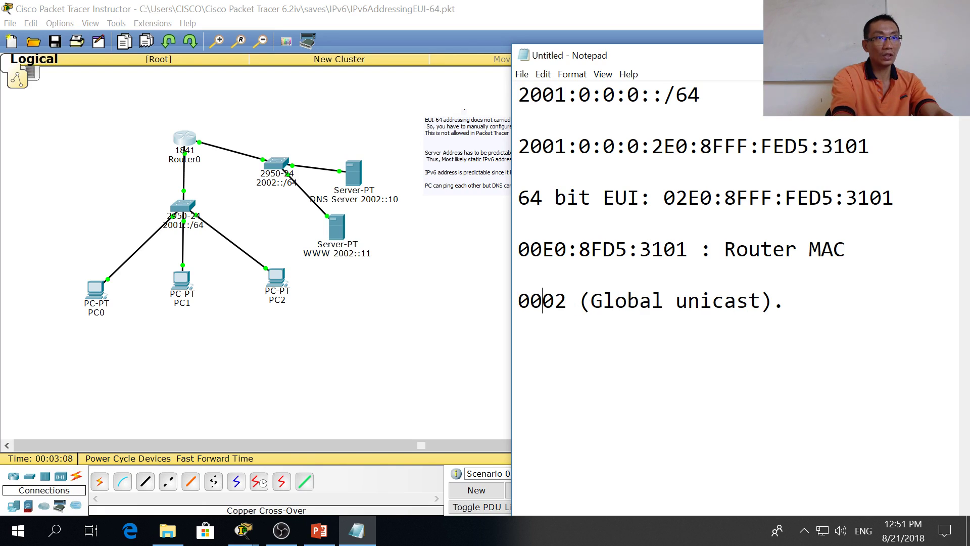
text(=)
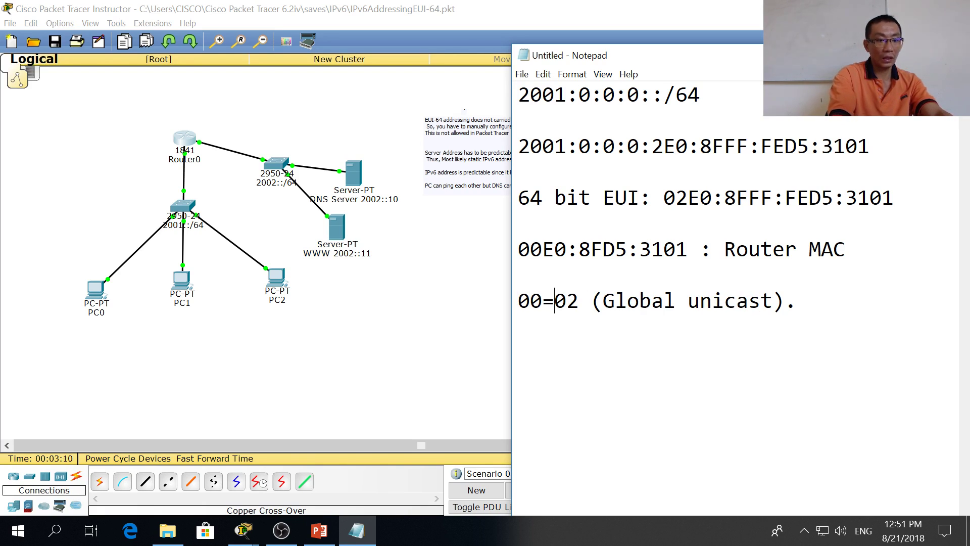
text(>)
Step: Set the Notepad font style to Bold and retype '00=>' at the line start
click(542, 249)
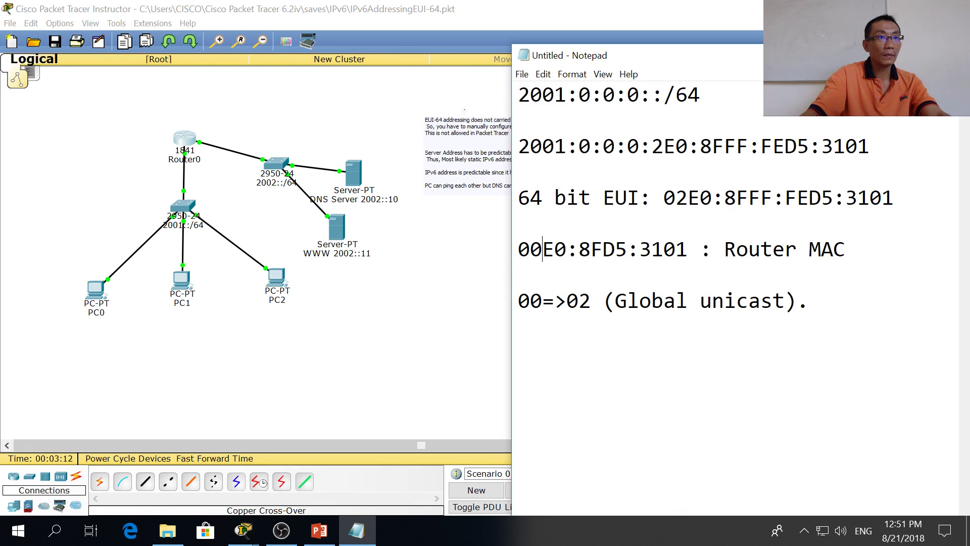
key(shift+Left)
key(shift+Left)
click(572, 75)
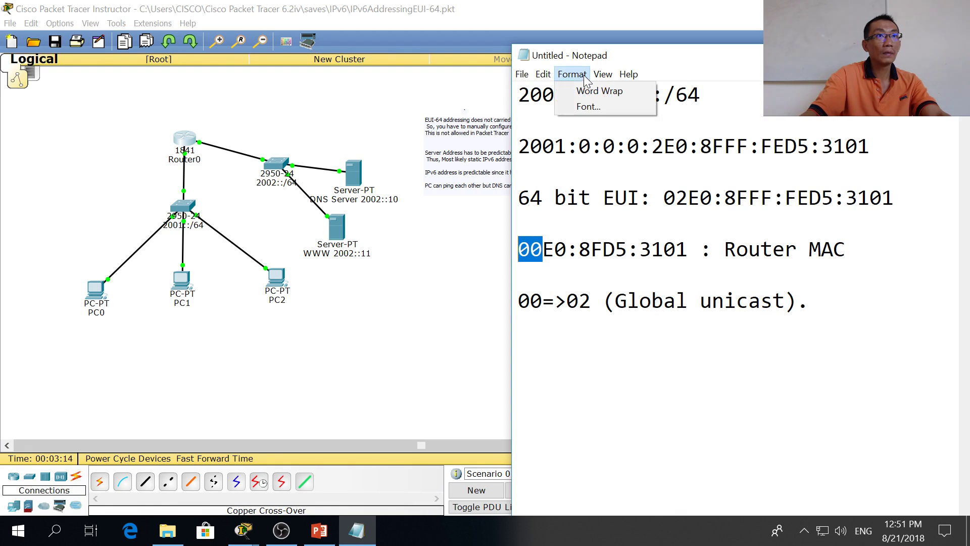
click(579, 107)
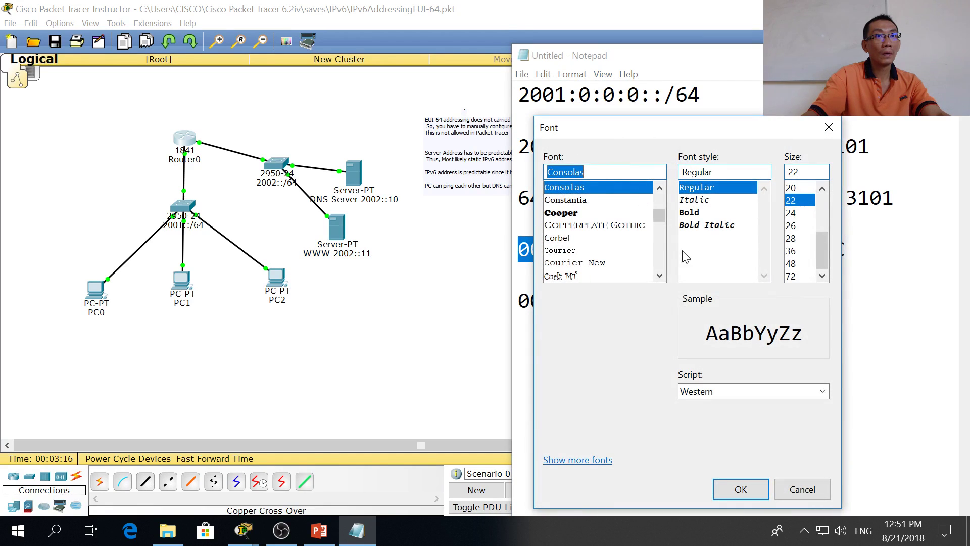
click(719, 214)
click(740, 489)
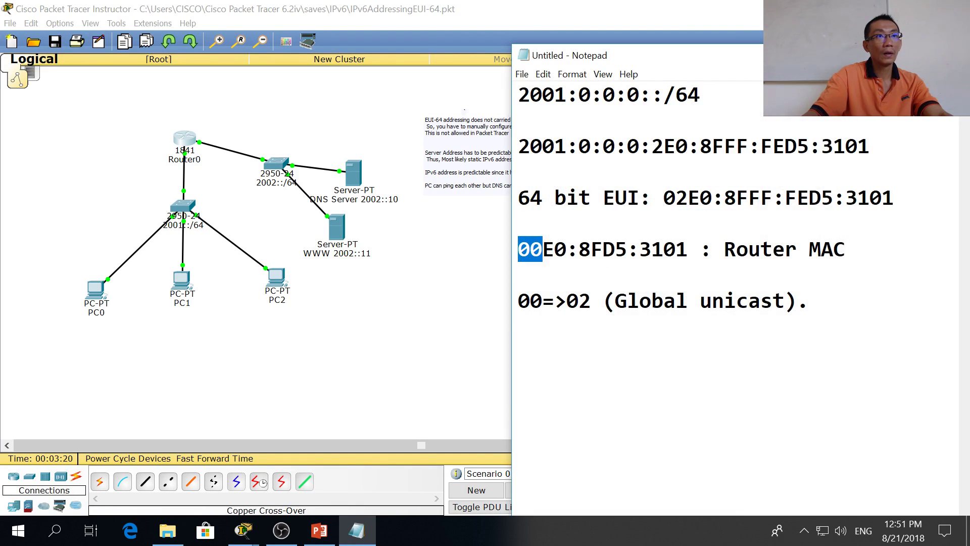
click(518, 326)
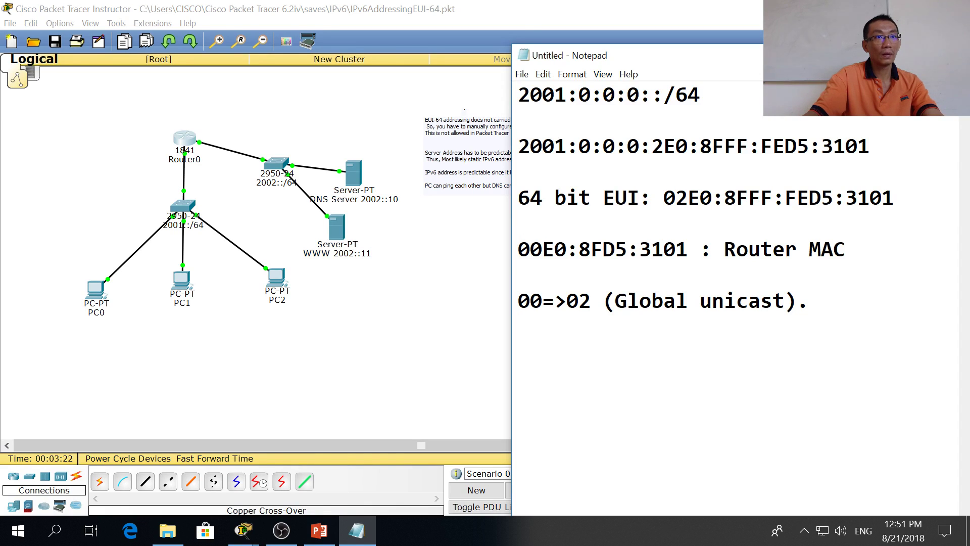
key(Delete)
key(Delete)
key(Delete)
key(Delete)
text(00)
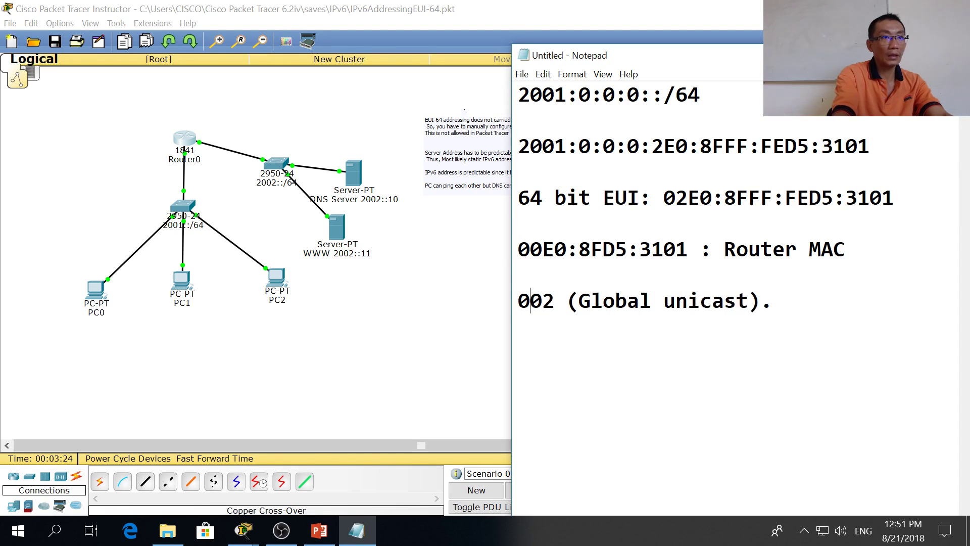
text(=>)
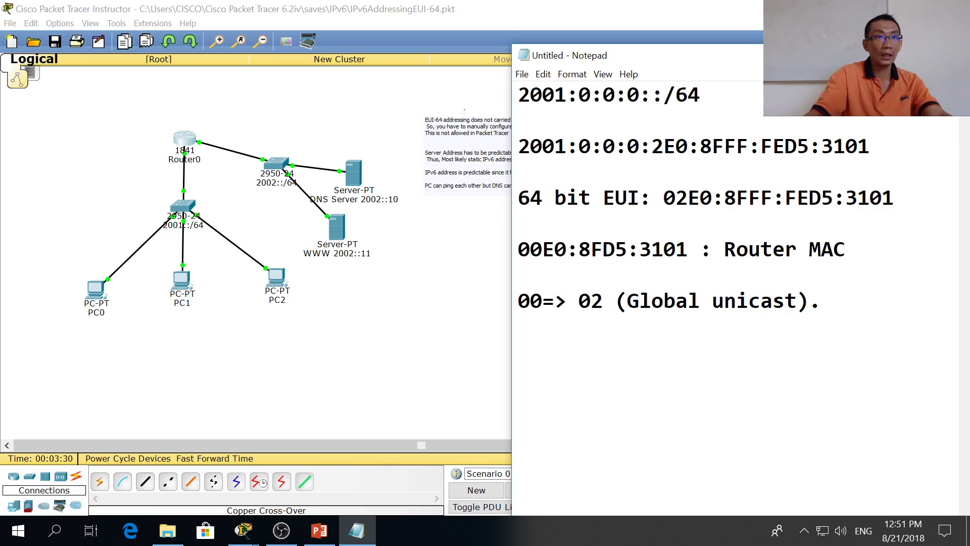
Step: Copy the router MAC to a new line and convert it to 02E0:8F (FFFE) D5:3101
drag(700, 248, 518, 249)
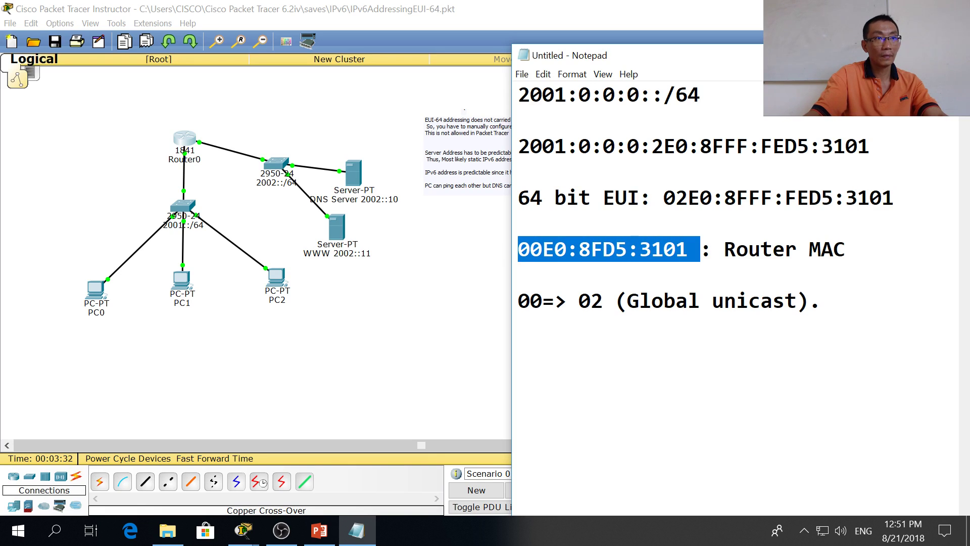
key(ctrl+c)
click(520, 326)
key(ctrl+v)
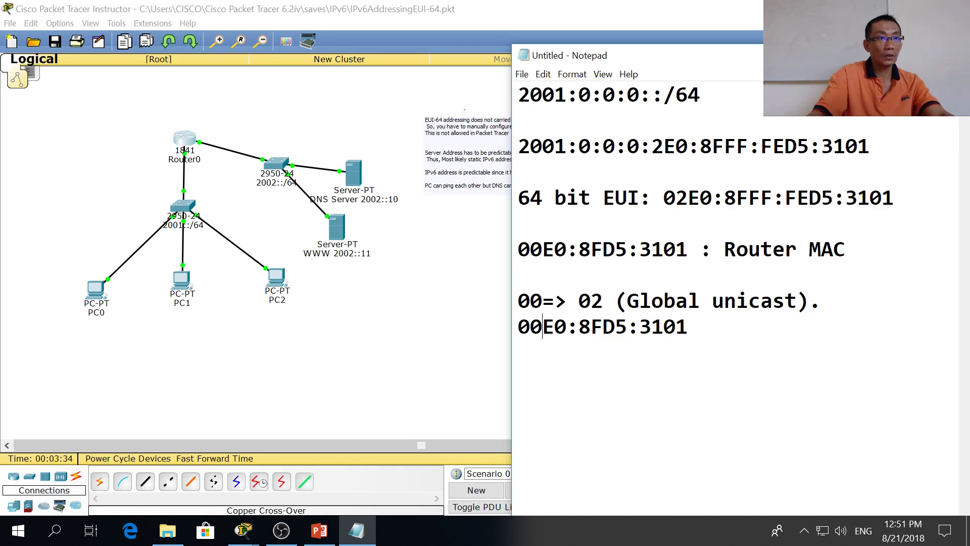
key(BackSpace)
text(2)
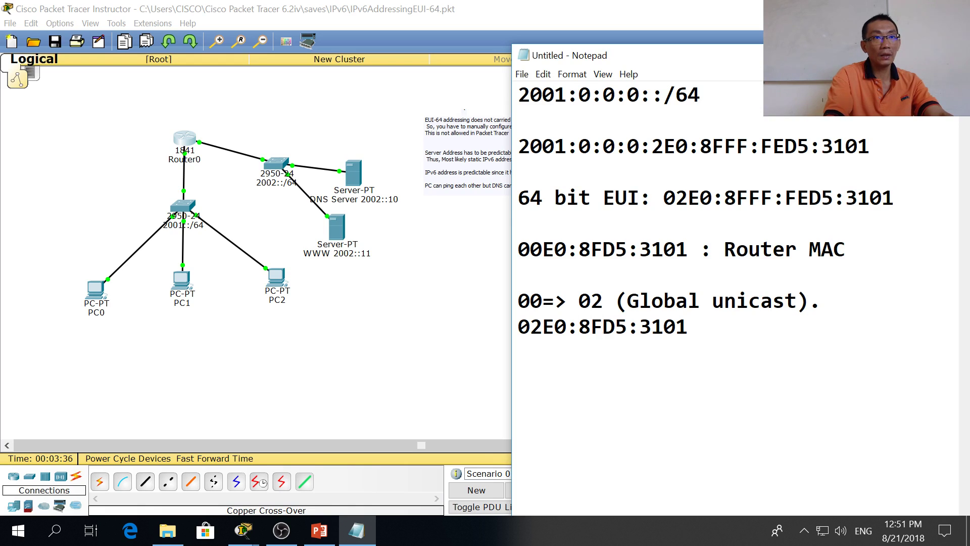
text( (FF)
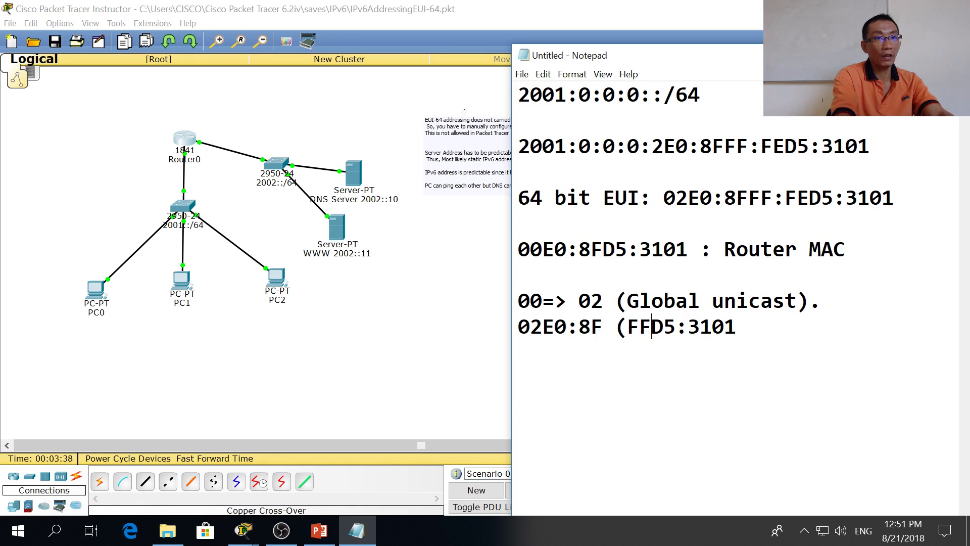
text(G)
key(BackSpace)
text(FE))
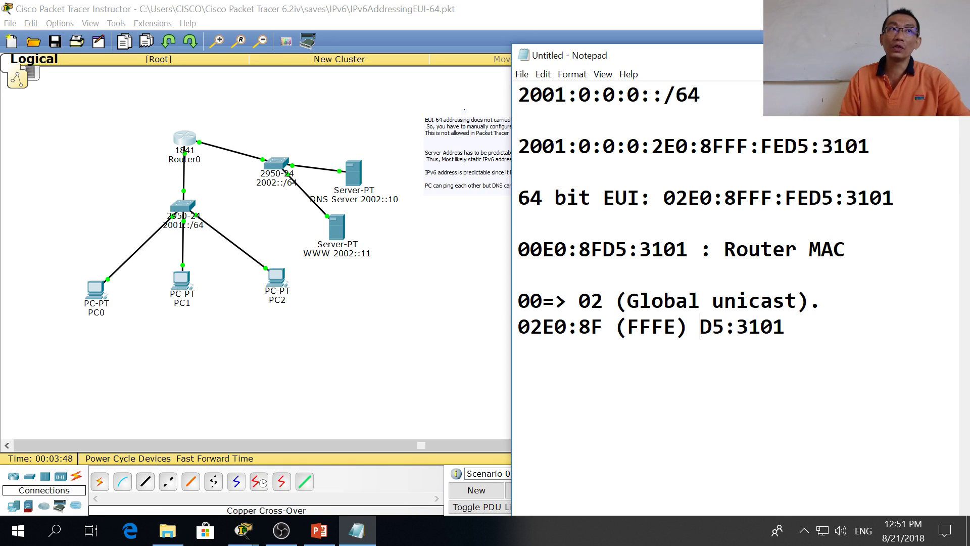
key(alt+Tab)
key(alt+Tab)
key(alt+Tab)
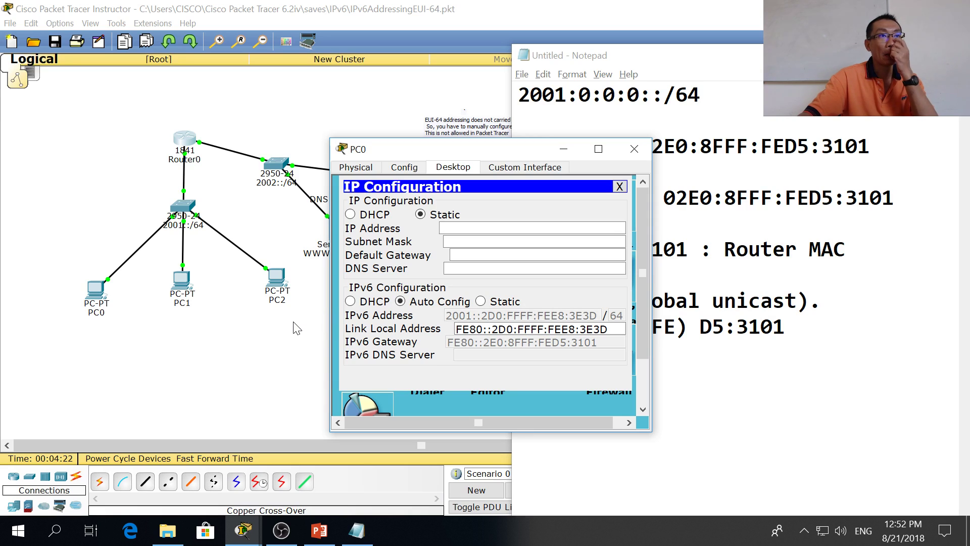
Step: Run ipv6config on PC0 and copy its address 2001::2D0:FFFF:FEE8:3E3D
click(620, 187)
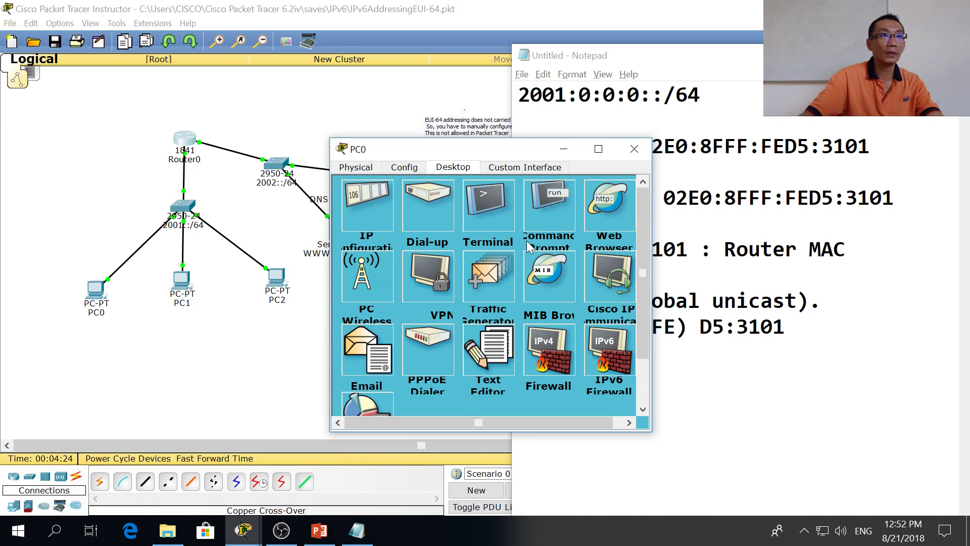
click(535, 217)
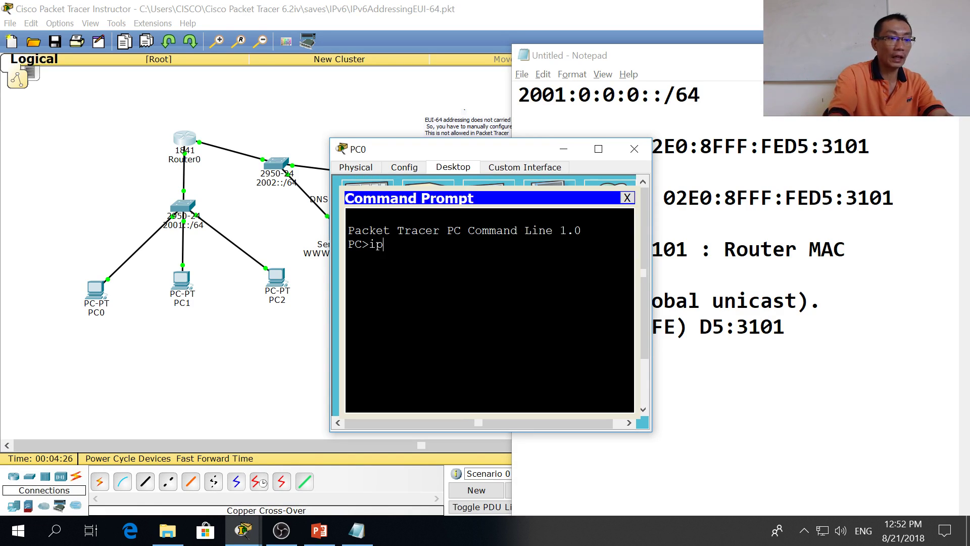
text(ipv6config)
key(Return)
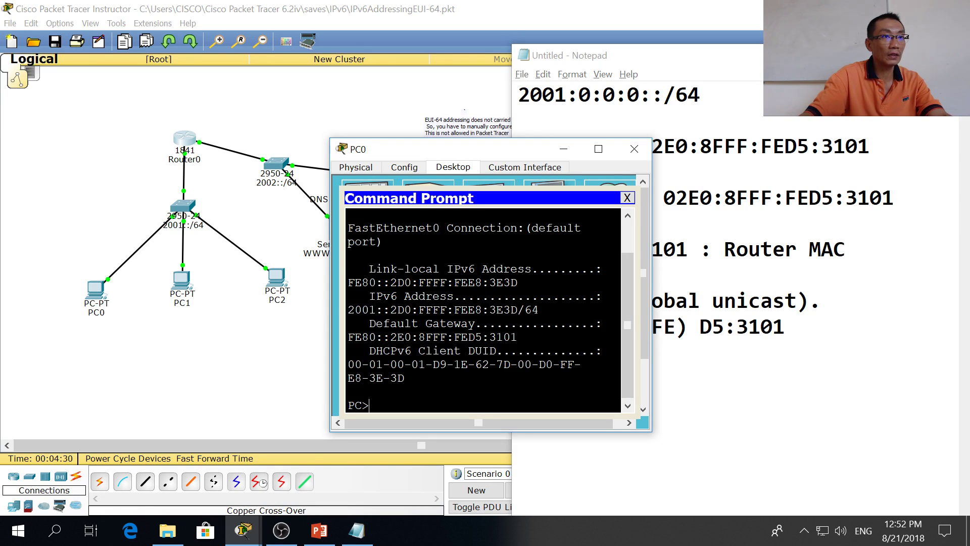
drag(518, 310, 348, 310)
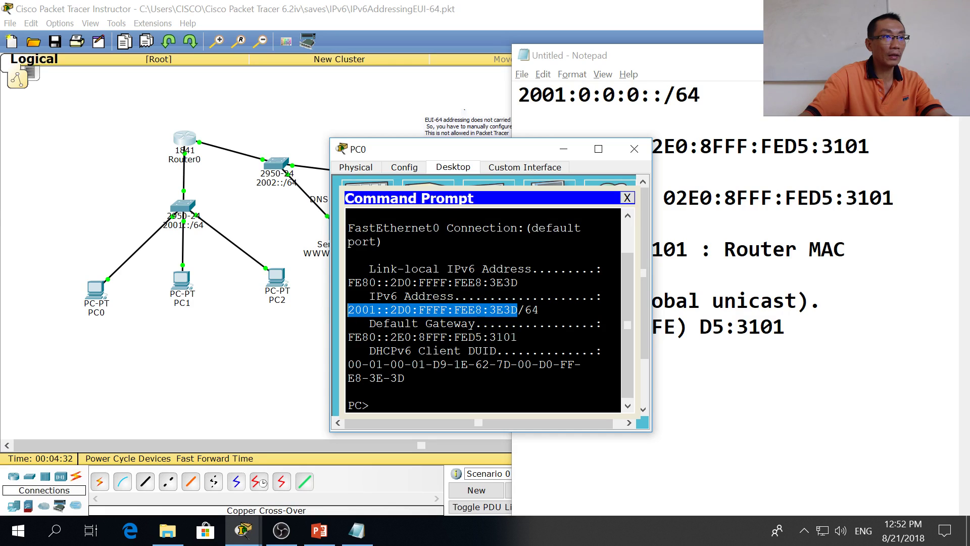
right_click(354, 310)
click(374, 319)
Step: Ping PC0's address from the WWW server's command prompt, getting 4/4 replies
click(277, 360)
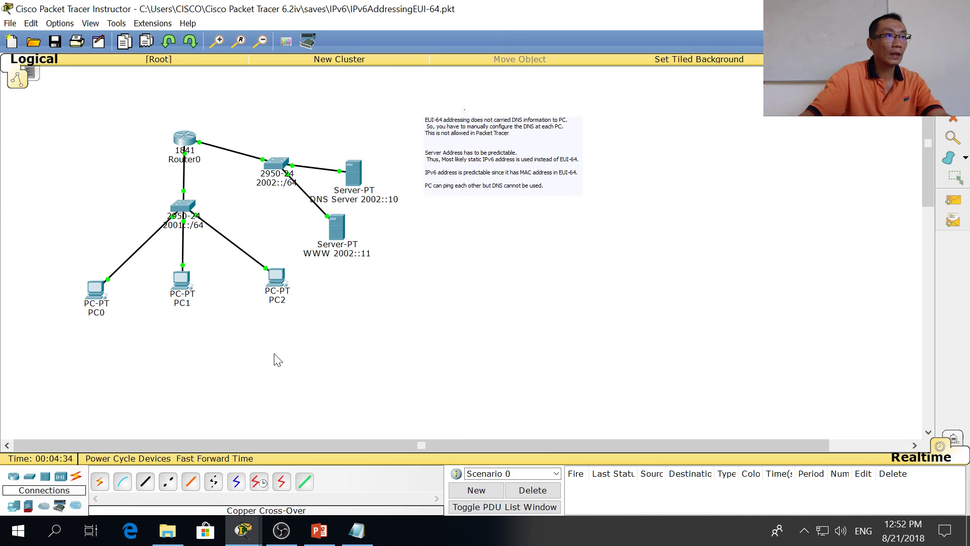
click(348, 236)
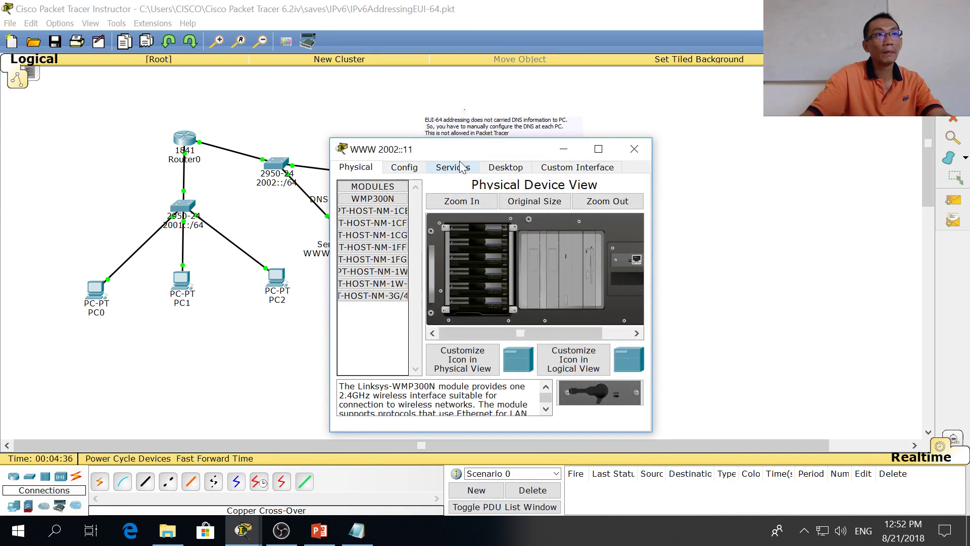
click(455, 167)
click(404, 167)
click(512, 168)
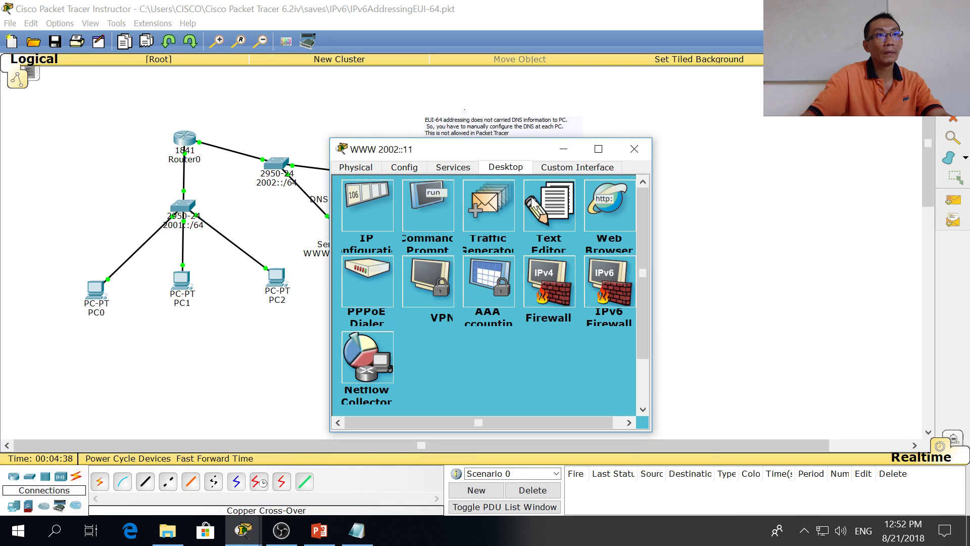
click(440, 219)
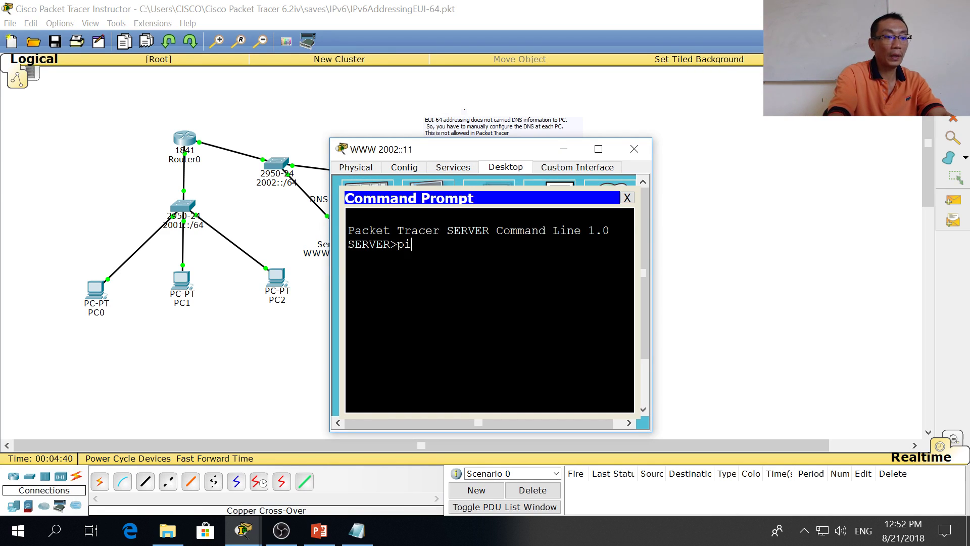
right_click(486, 312)
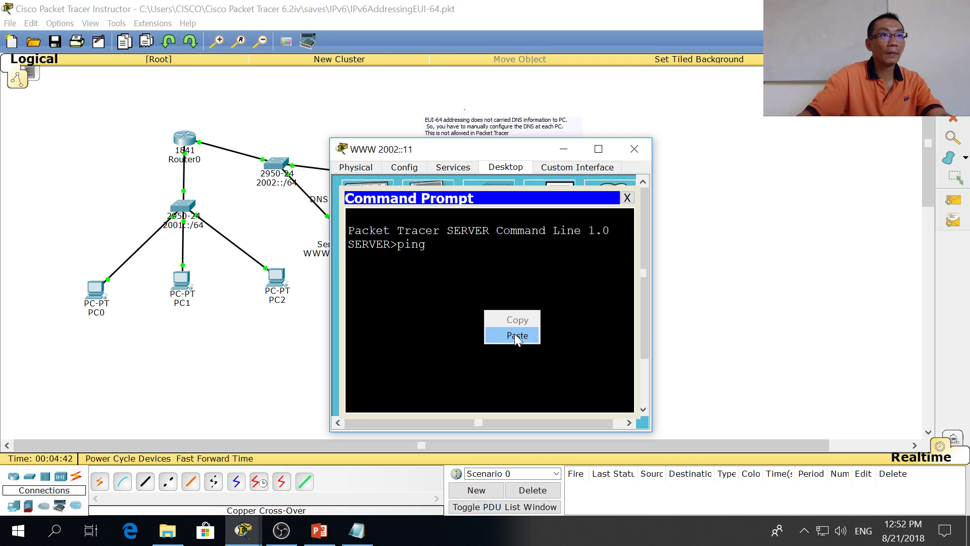
click(513, 335)
key(Return)
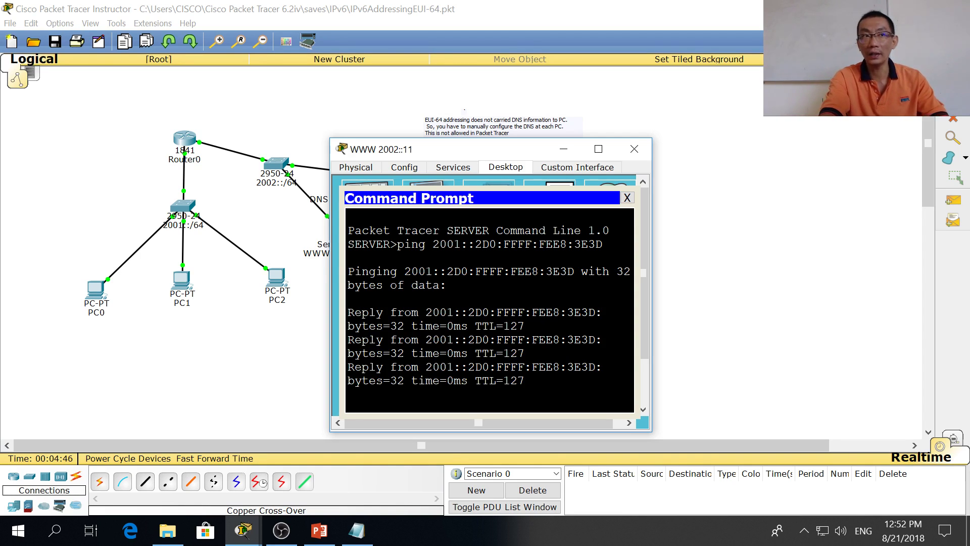
key(Return)
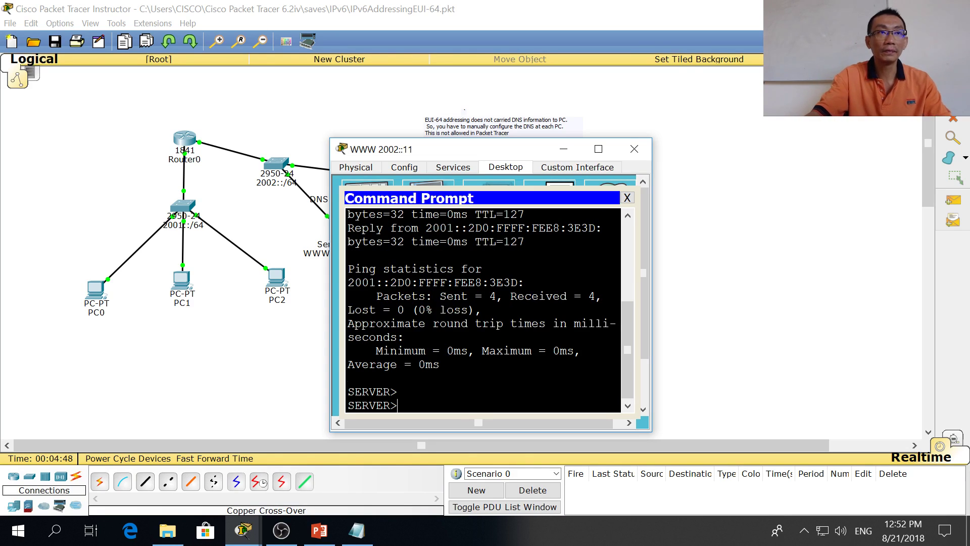
click(627, 198)
Step: Add a simple test packet from PC2 to the WWW server and re-send it
click(634, 149)
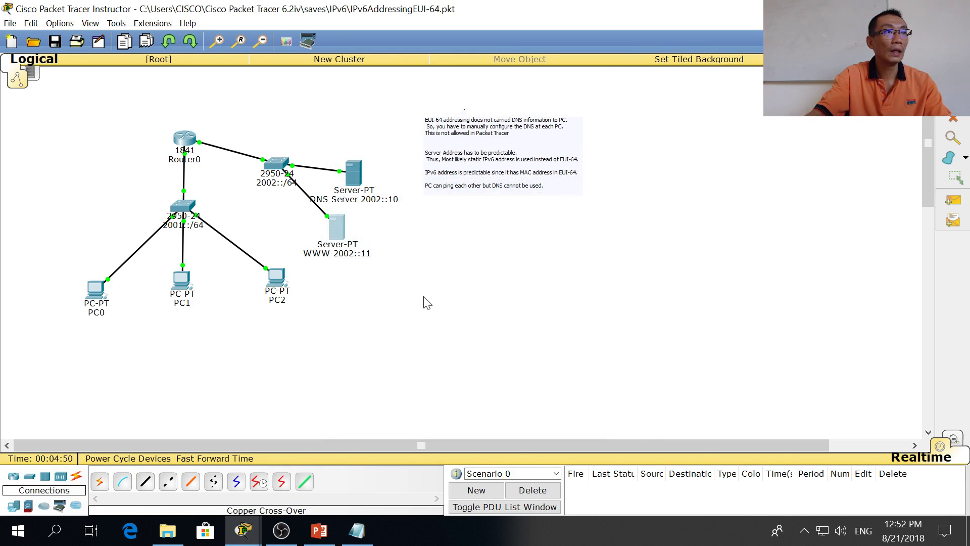
click(953, 200)
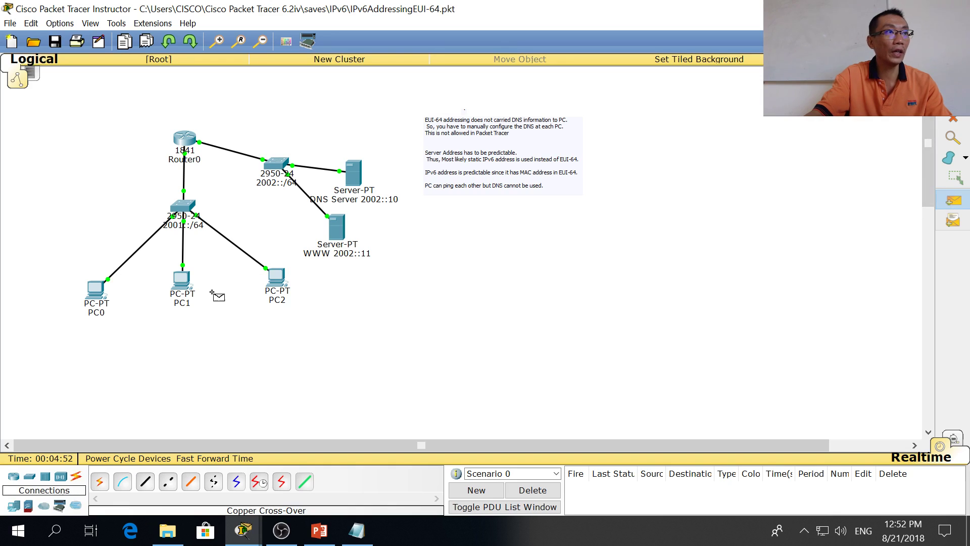
click(275, 276)
click(338, 228)
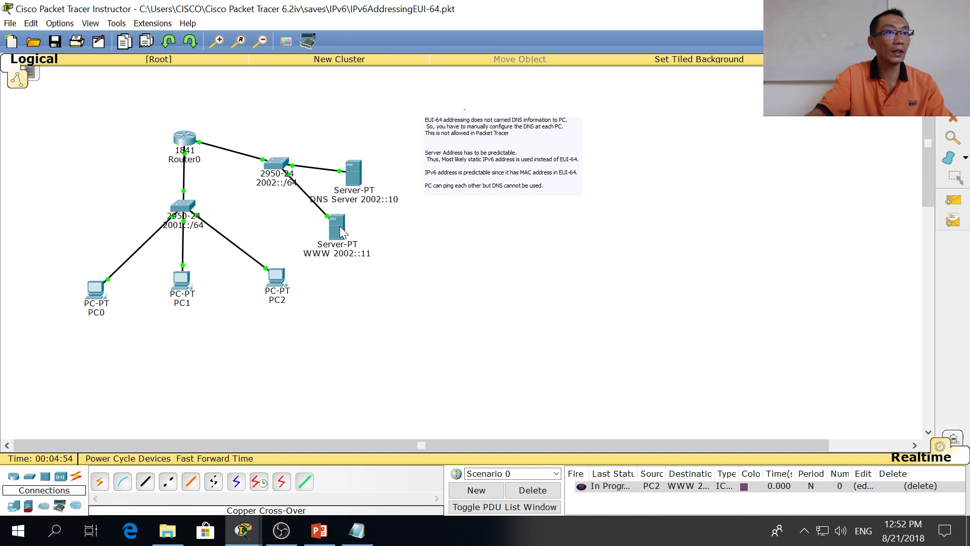
click(582, 486)
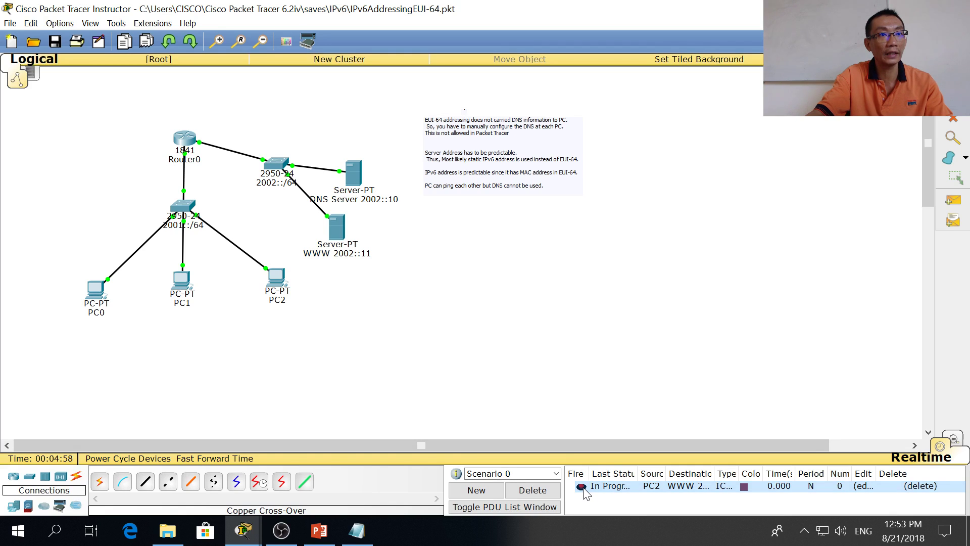
Step: Review the gateway and DNS settings on PC2 and PC1
click(278, 278)
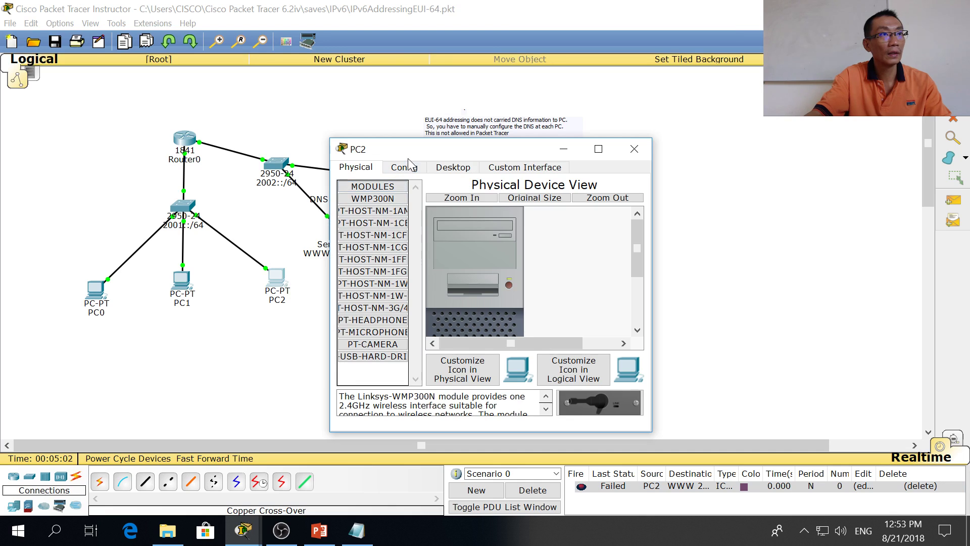
click(405, 170)
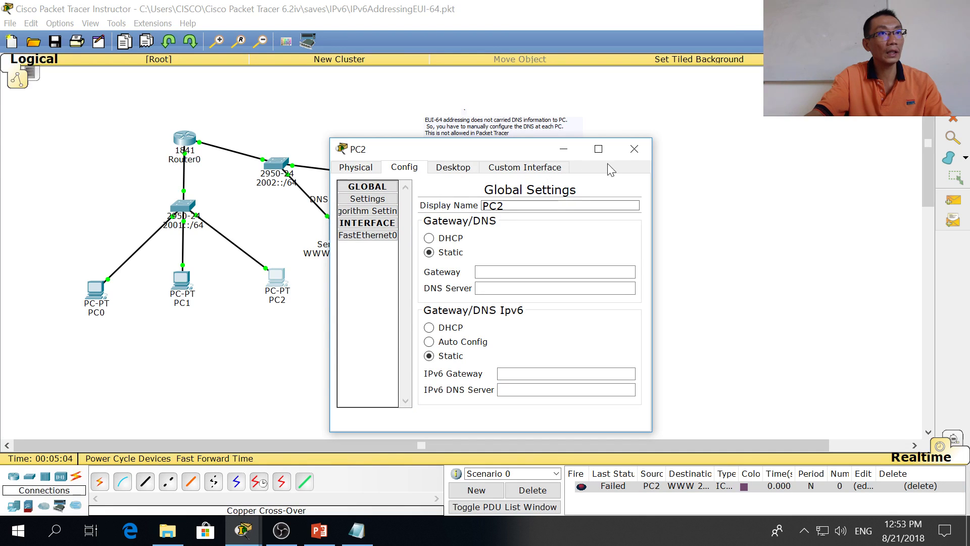
click(634, 149)
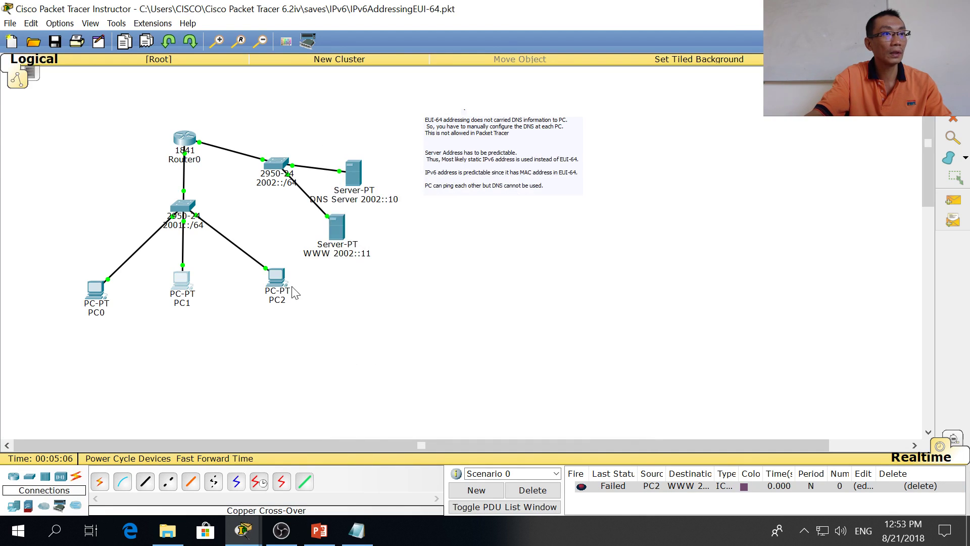
click(190, 295)
click(404, 167)
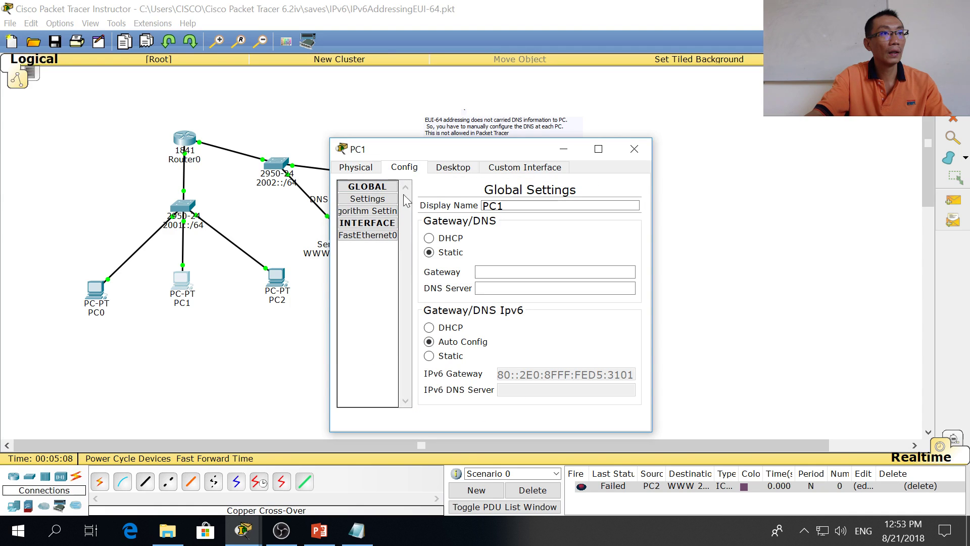
click(438, 168)
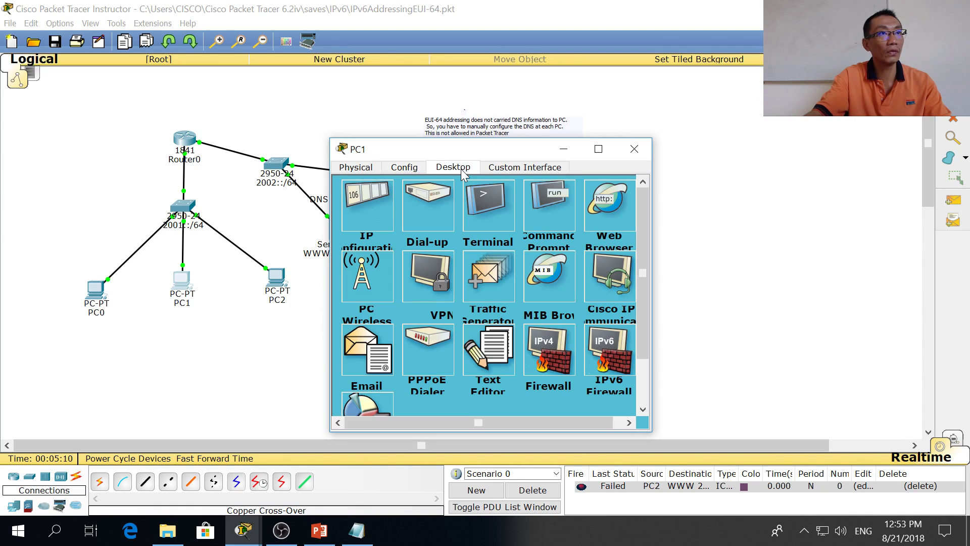
click(634, 148)
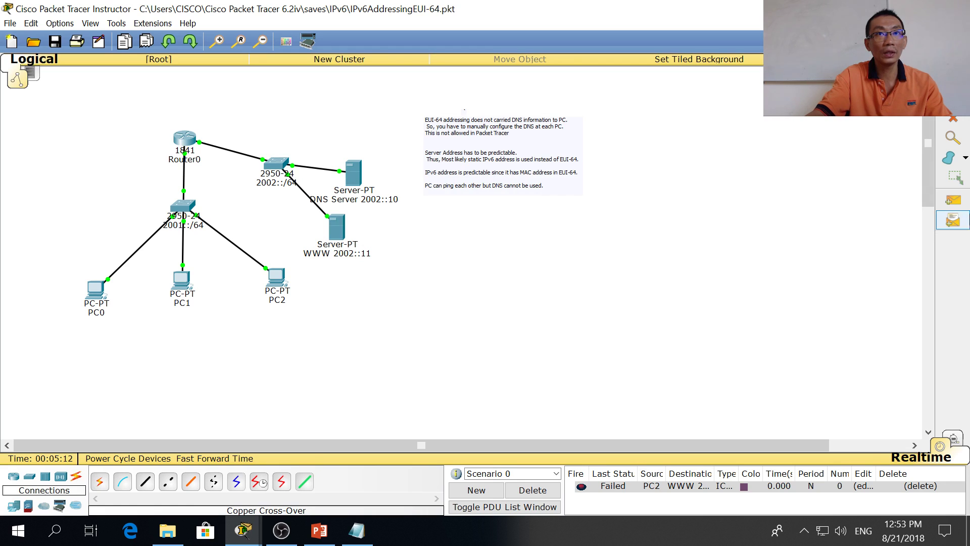
Step: Send a simple test packet from PC1 to the WWW server, which succeeds, then reopen PC1
click(953, 200)
click(183, 282)
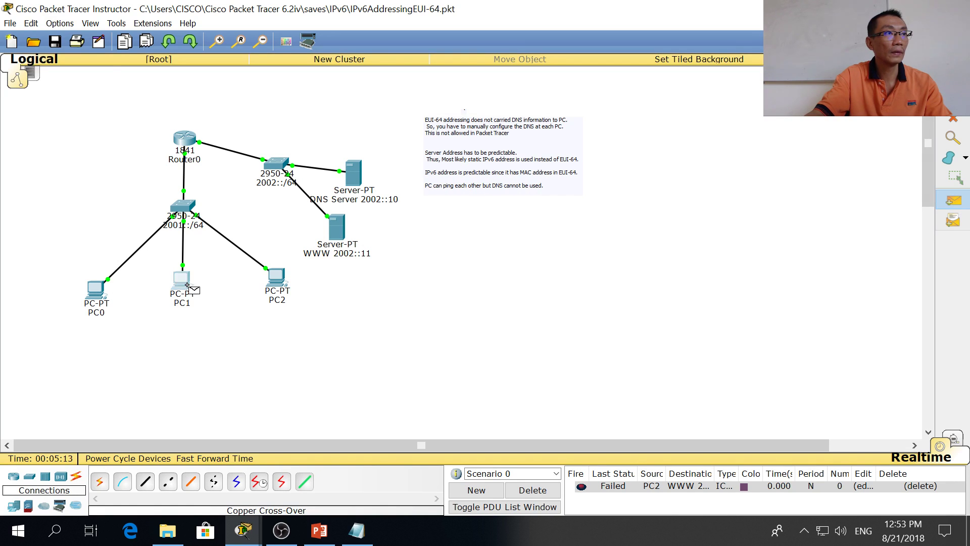
click(339, 232)
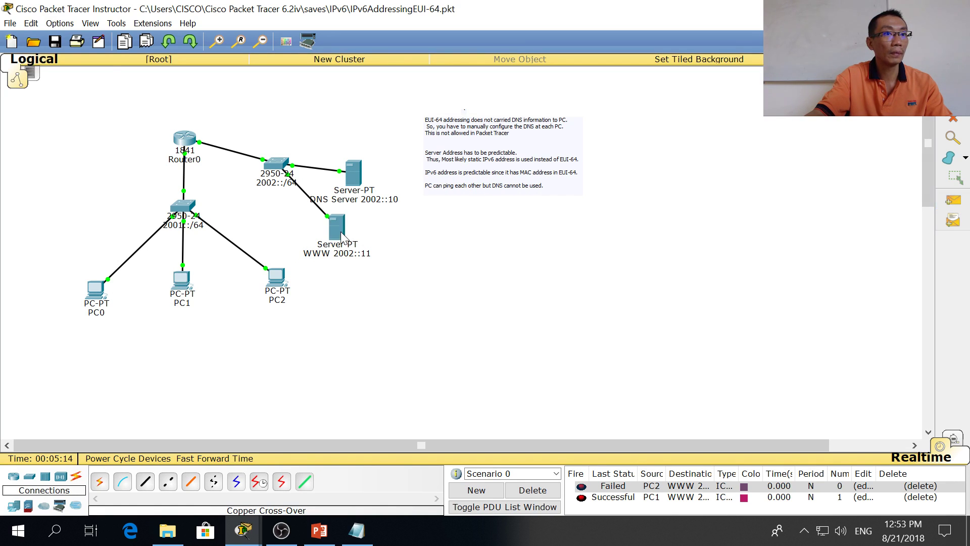
click(279, 283)
click(635, 150)
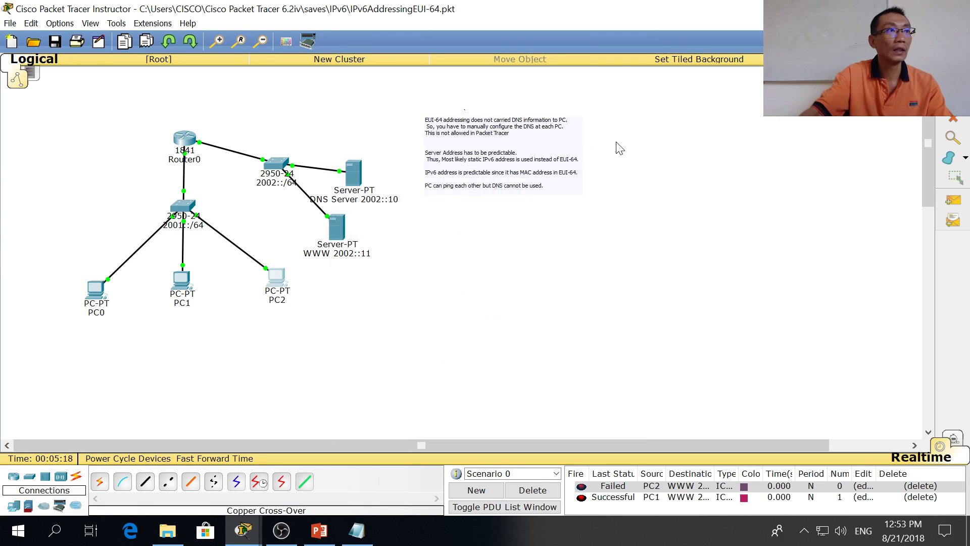
click(182, 280)
click(562, 228)
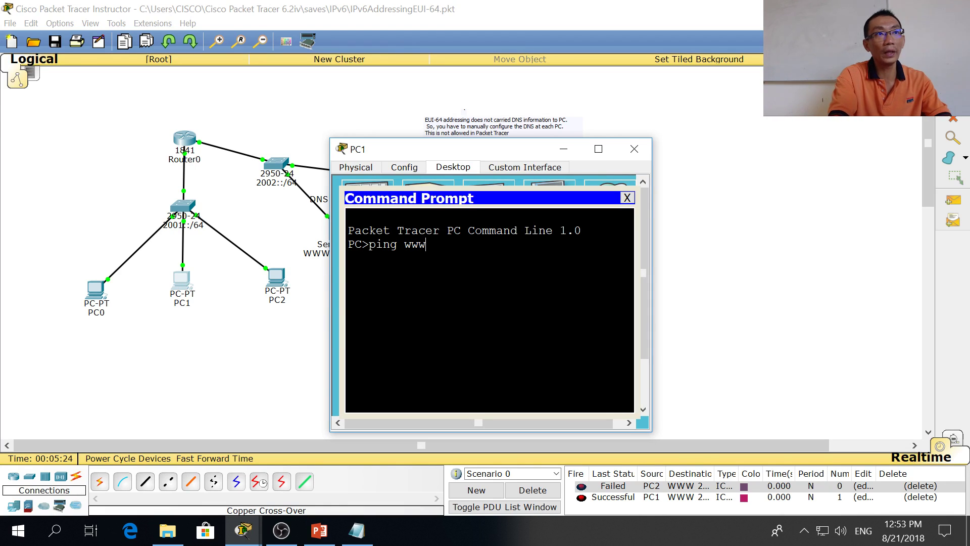
text(ping www)
key(Return)
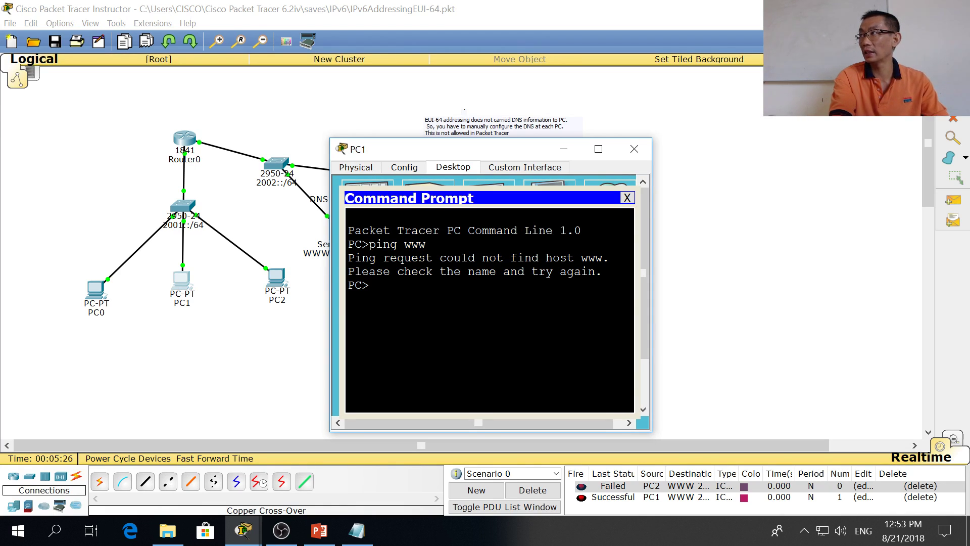
text(ping www)
key(Return)
key(Return)
key(Return)
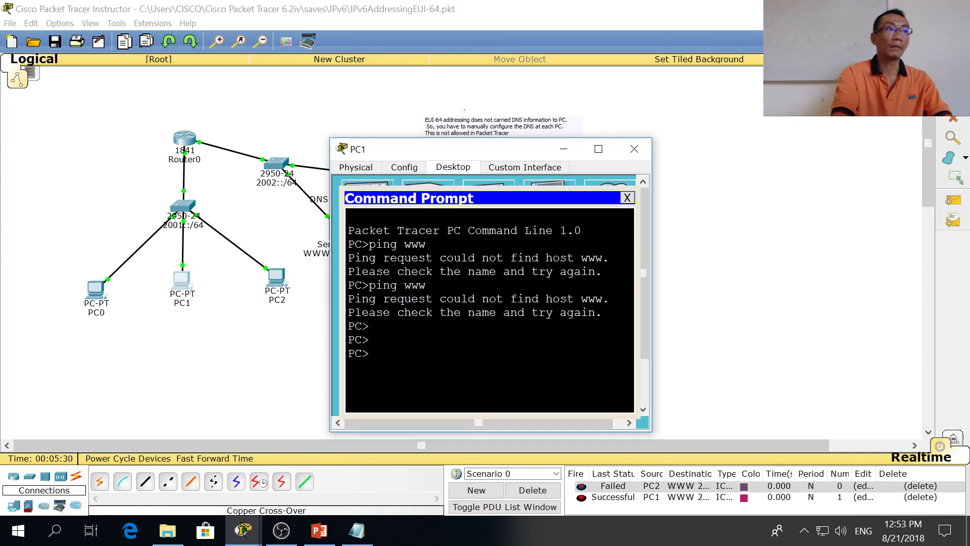
click(627, 198)
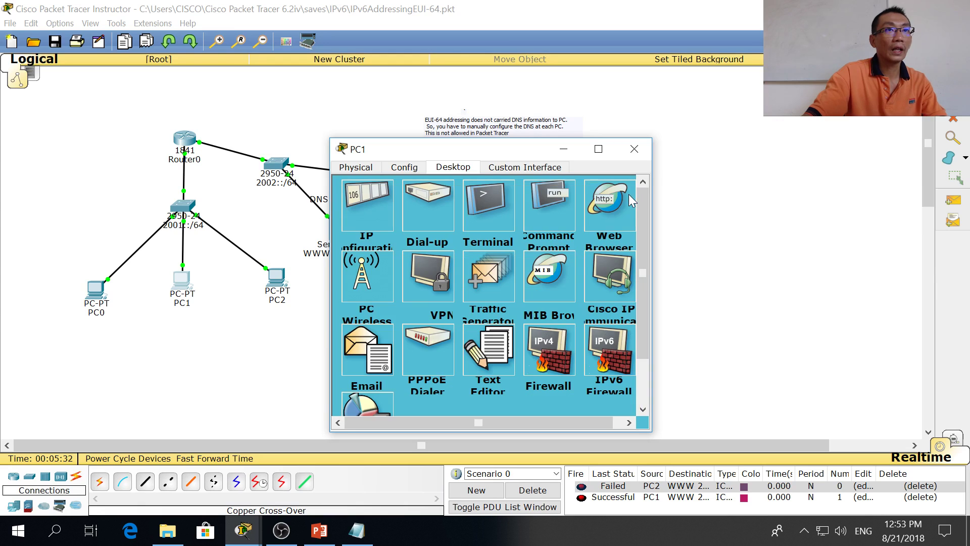
click(635, 149)
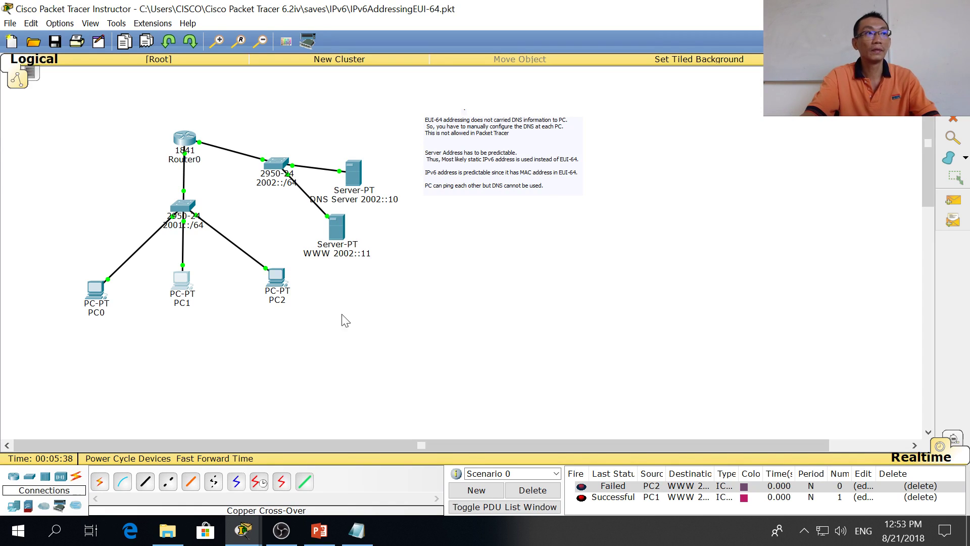
Step: Open IPv6AddressingDHCP.pkt without saving the current network, then bring the PowerPoint slides forward
click(10, 24)
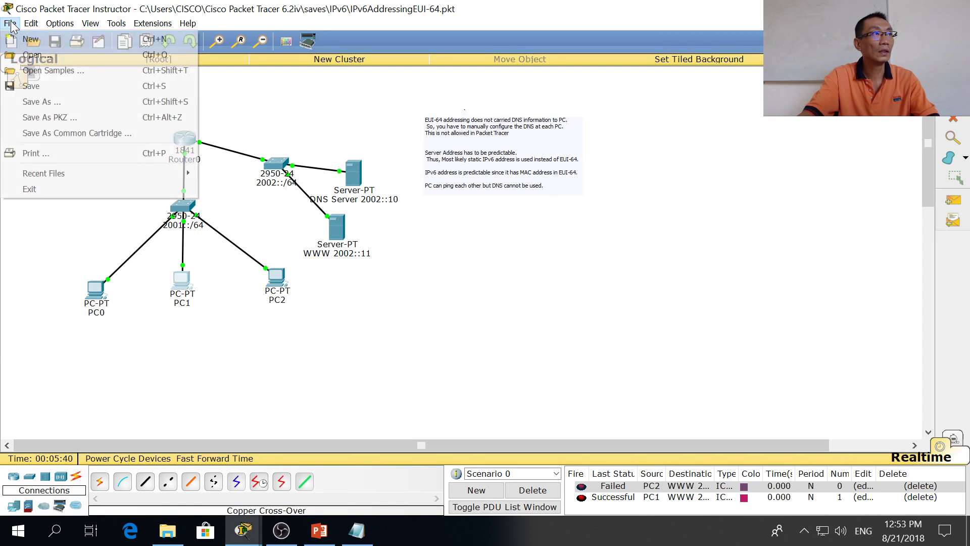
click(44, 57)
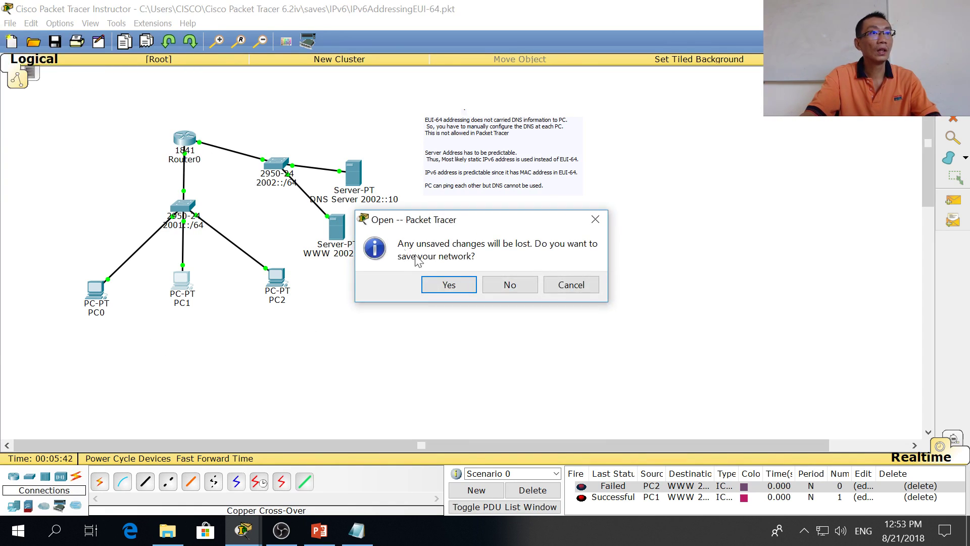
click(510, 292)
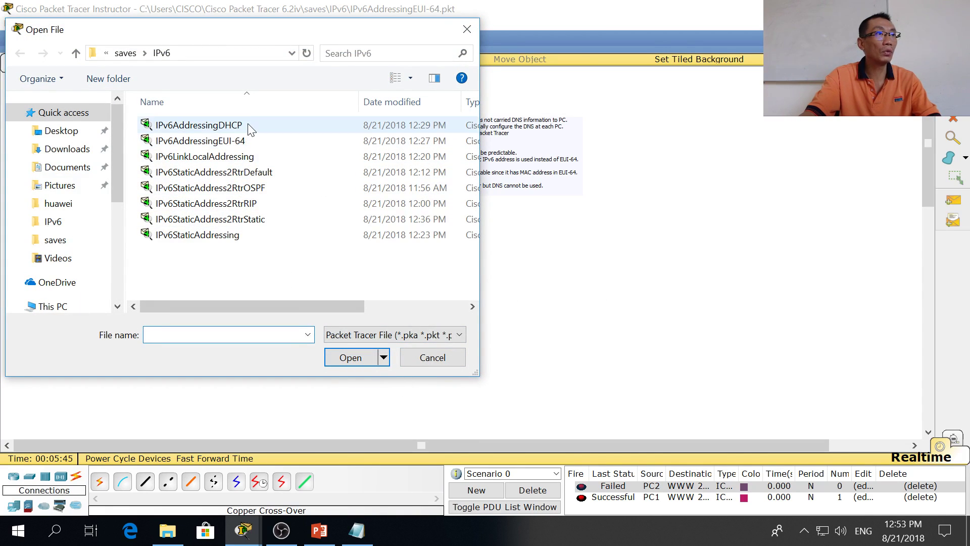
double_click(248, 126)
key(alt+Tab)
key(Tab)
key(Tab)
key(alt+Tab)
key(Tab)
key(Tab)
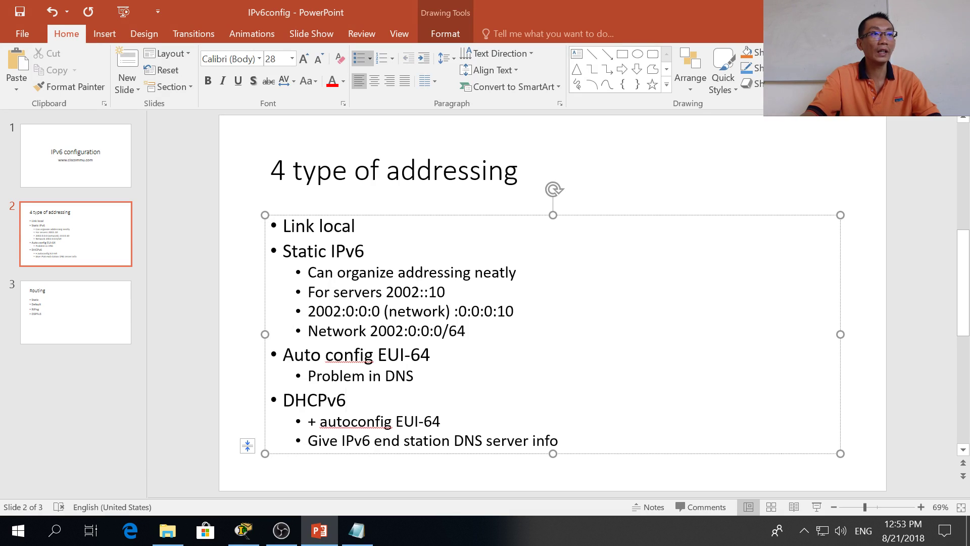
Step: Highlight the '+ autoconfig EUI-64' and DNS server info bullet text, then return to Packet Tracer
drag(441, 421, 307, 421)
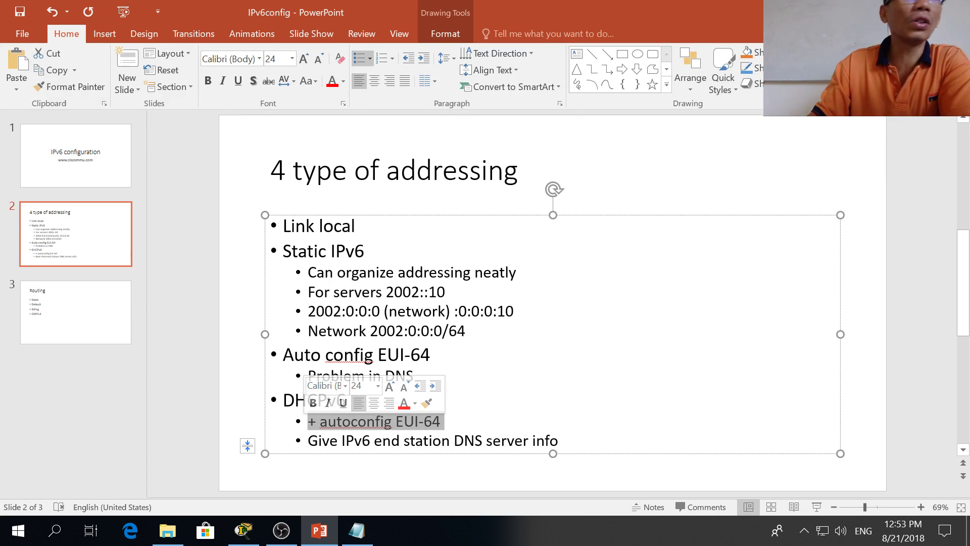
click(443, 421)
drag(443, 421, 395, 421)
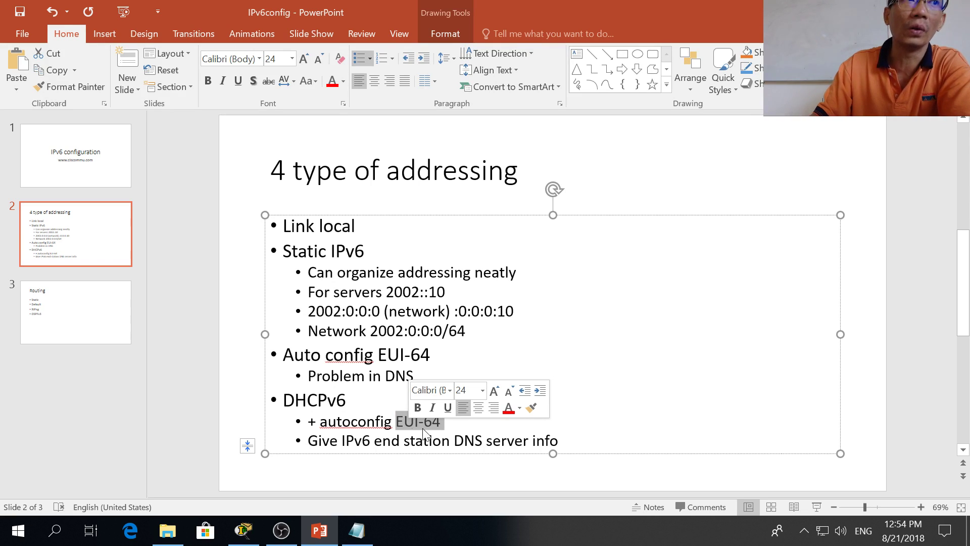
click(464, 441)
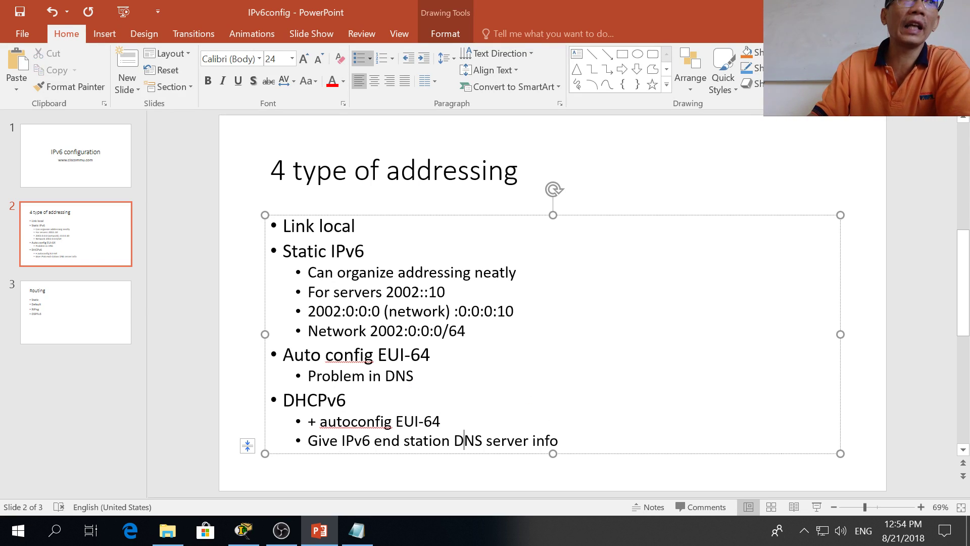
drag(343, 441, 561, 441)
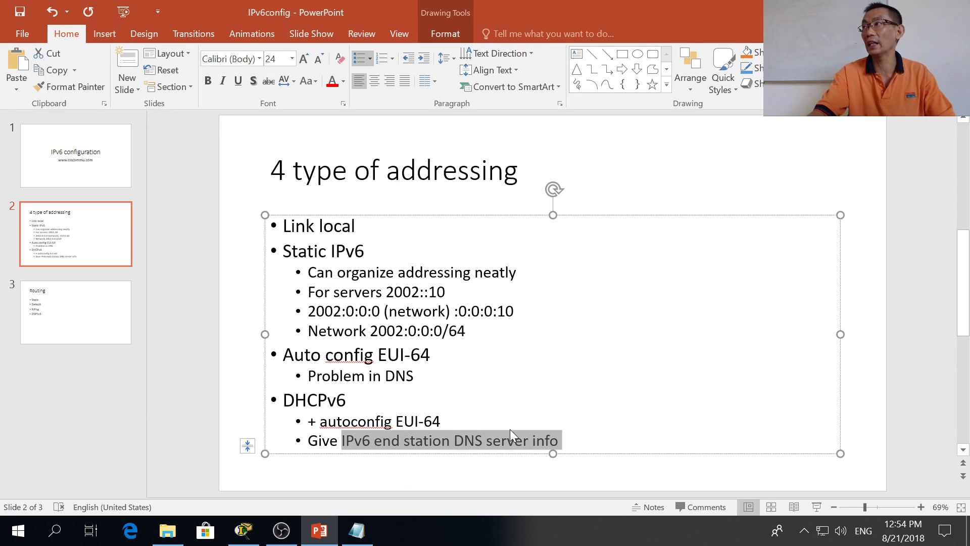
key(alt+Tab)
key(alt+Tab)
key(alt+Tab)
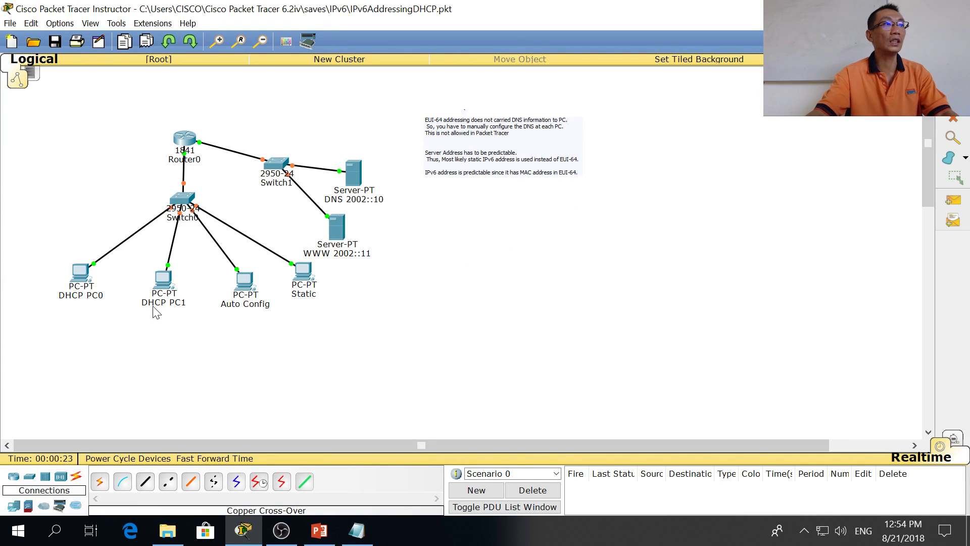
Step: Check DHCP PC0's IP Configuration, then fast-forward the simulation time
click(74, 273)
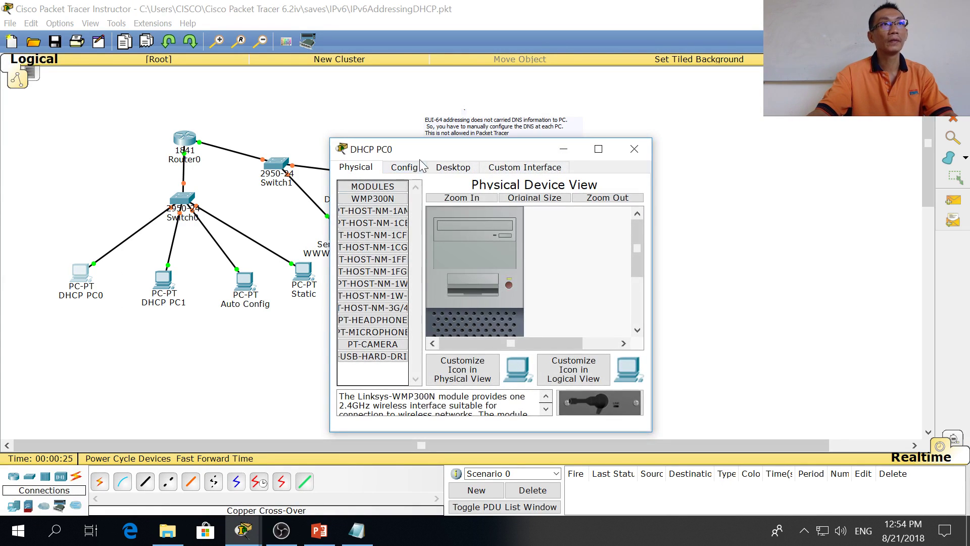
click(445, 167)
click(384, 205)
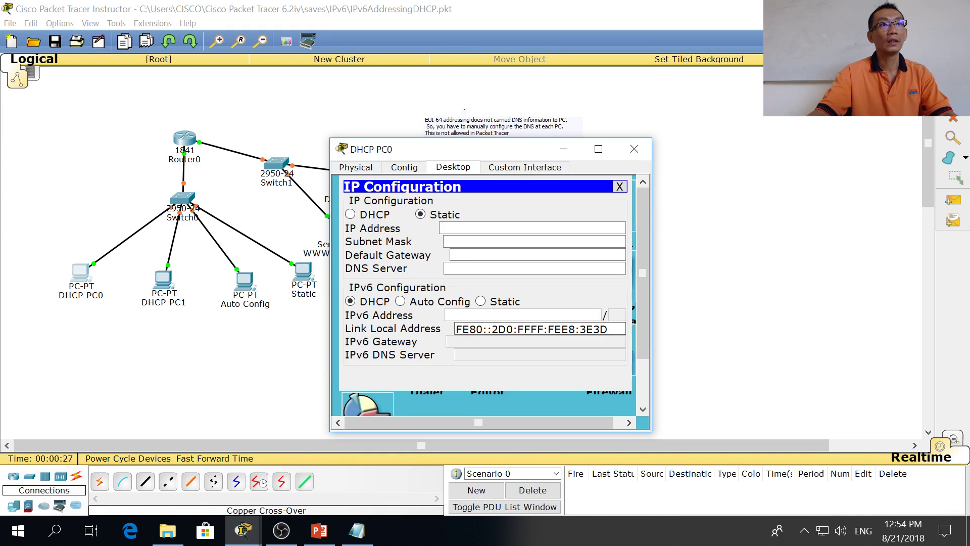
click(222, 460)
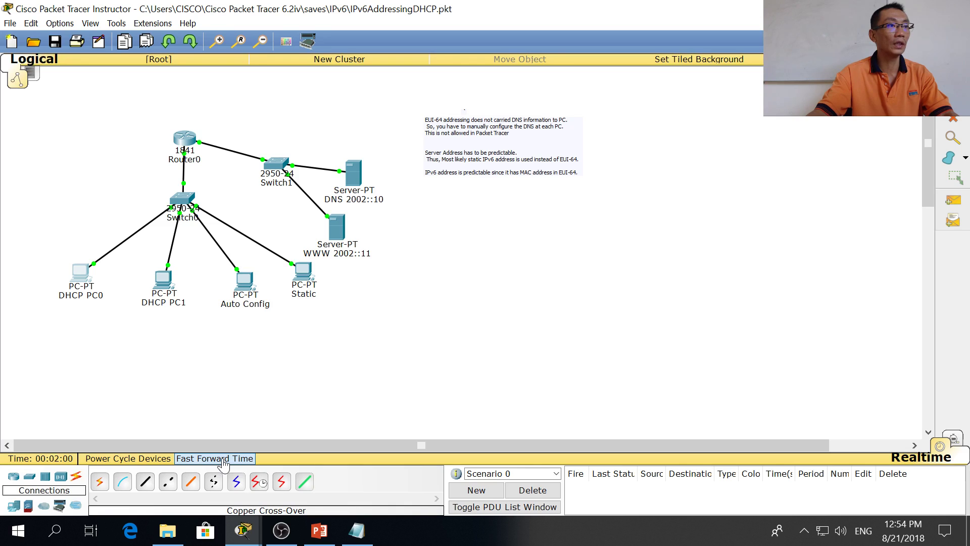
click(223, 461)
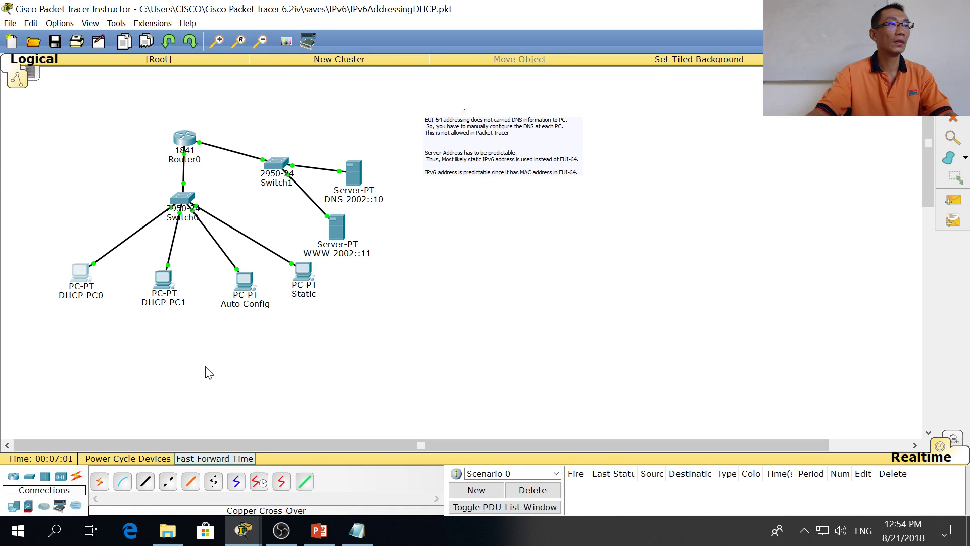
Step: View DHCP PC1's IP Configuration: 2001::201:97FF:FE6E:5A4C/64 with DNS server 2002::10
click(163, 280)
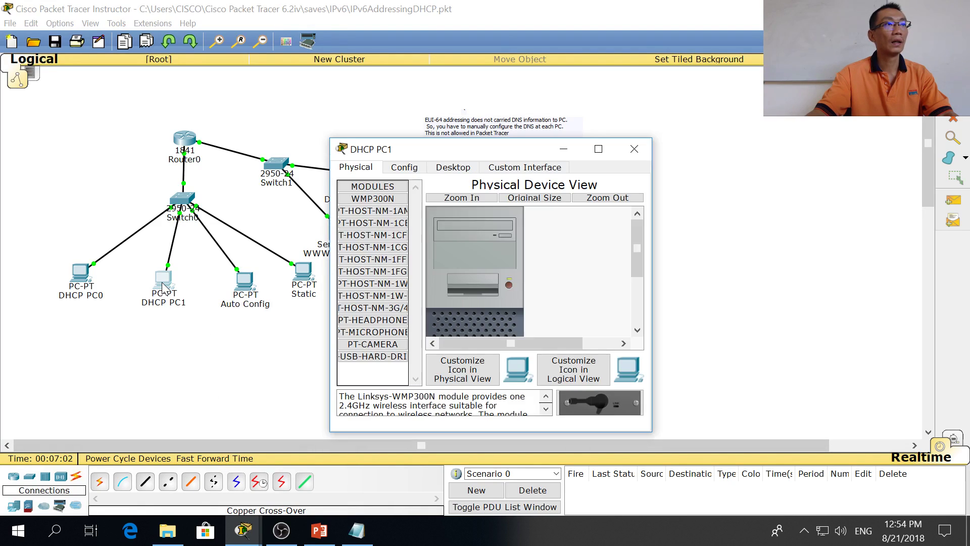
click(404, 167)
click(453, 167)
click(367, 217)
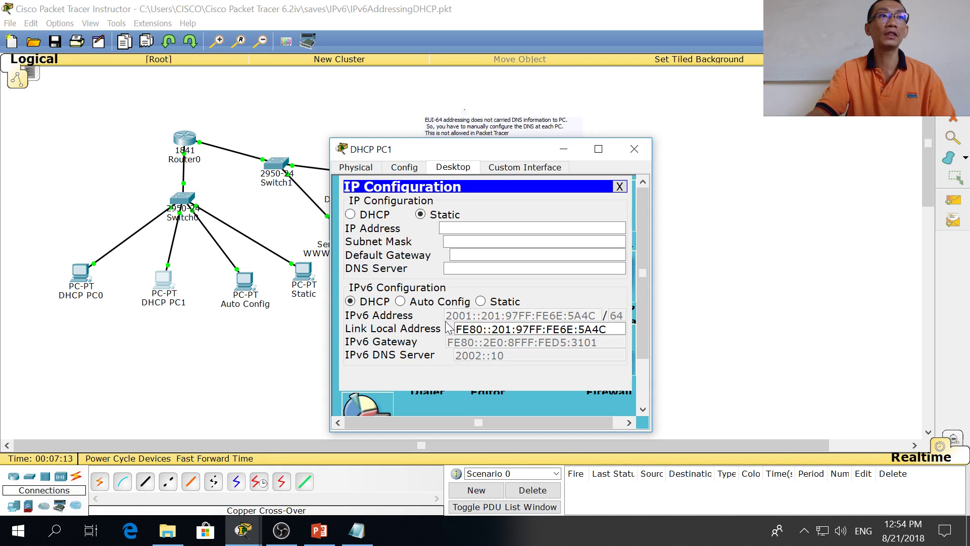
key(alt+F4)
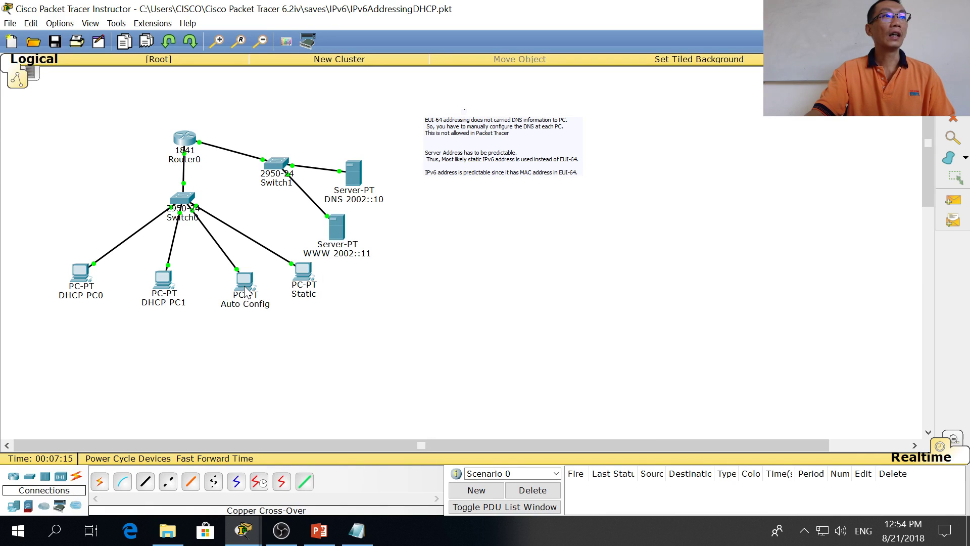
click(244, 280)
Step: Check the Auto Config PC's IPv6 address 2001::260:5CFF:FE68:552/64, which has no DNS server
click(410, 167)
click(454, 168)
click(380, 206)
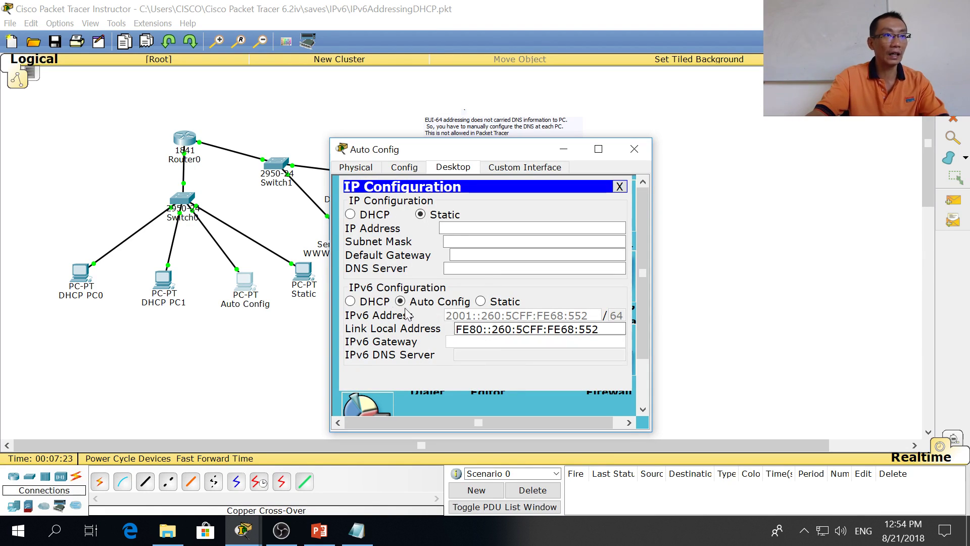
click(487, 299)
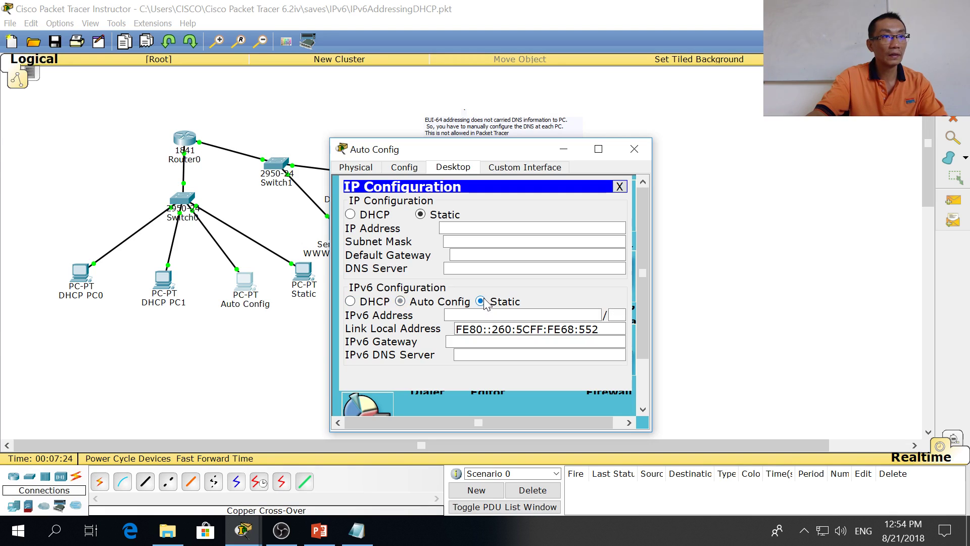
click(402, 302)
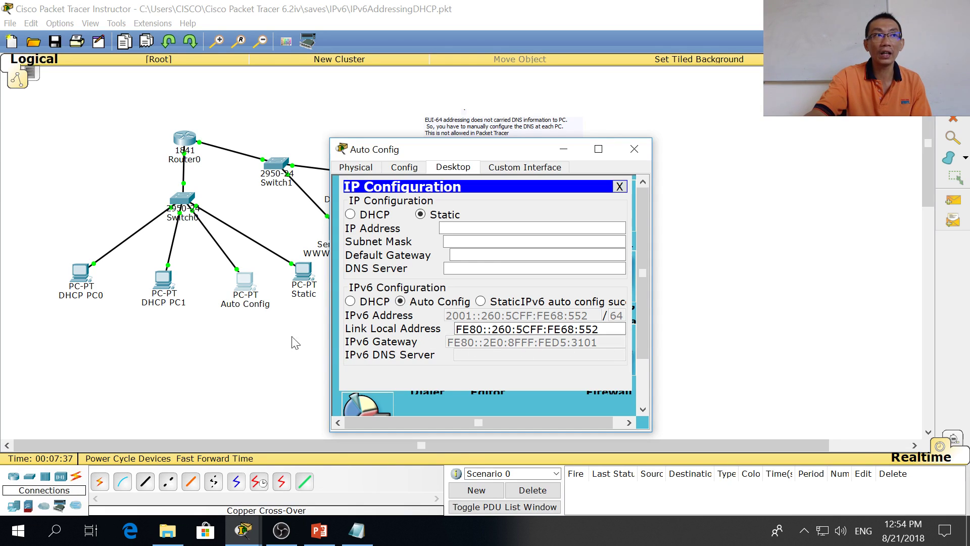
click(265, 368)
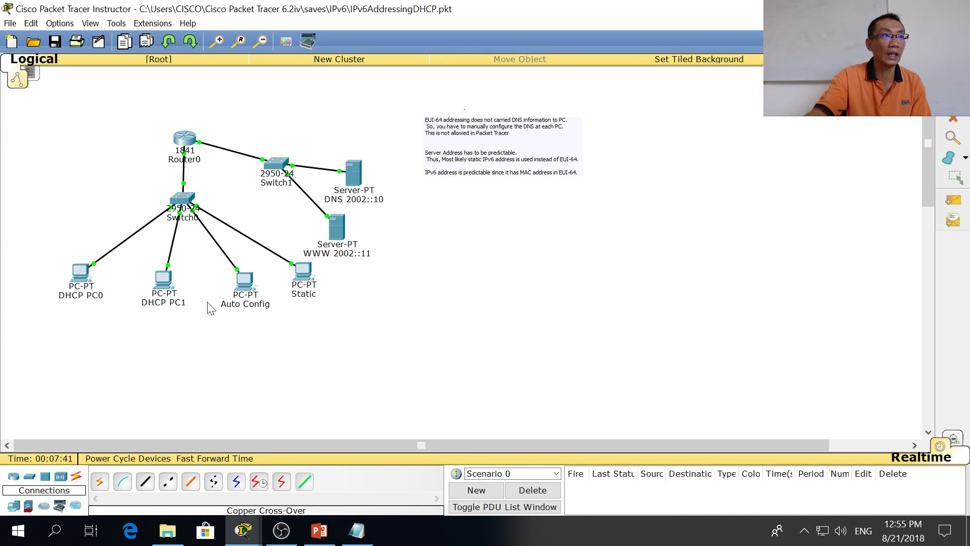
Step: Bring up DHCP PC1's settings again to compare its DNS server 2002::10
click(244, 280)
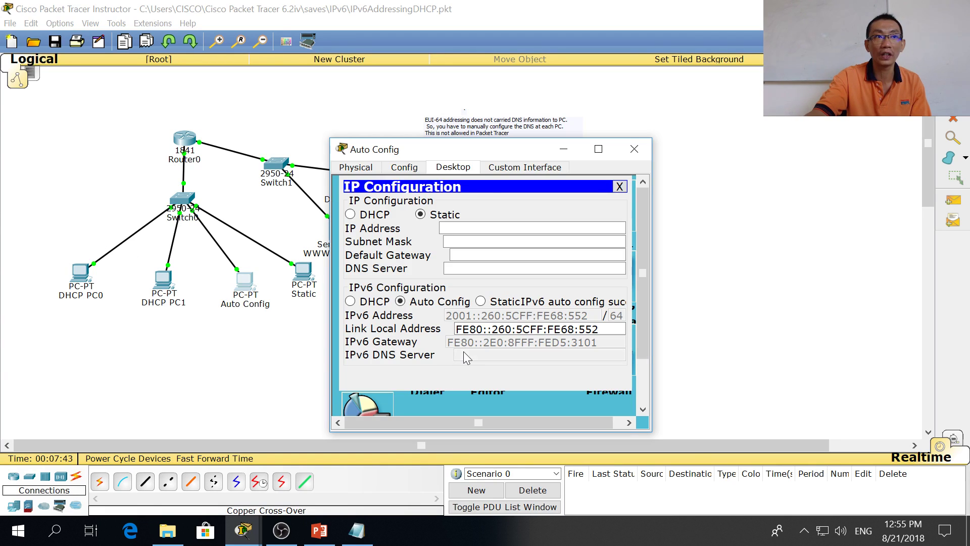
click(242, 374)
click(163, 277)
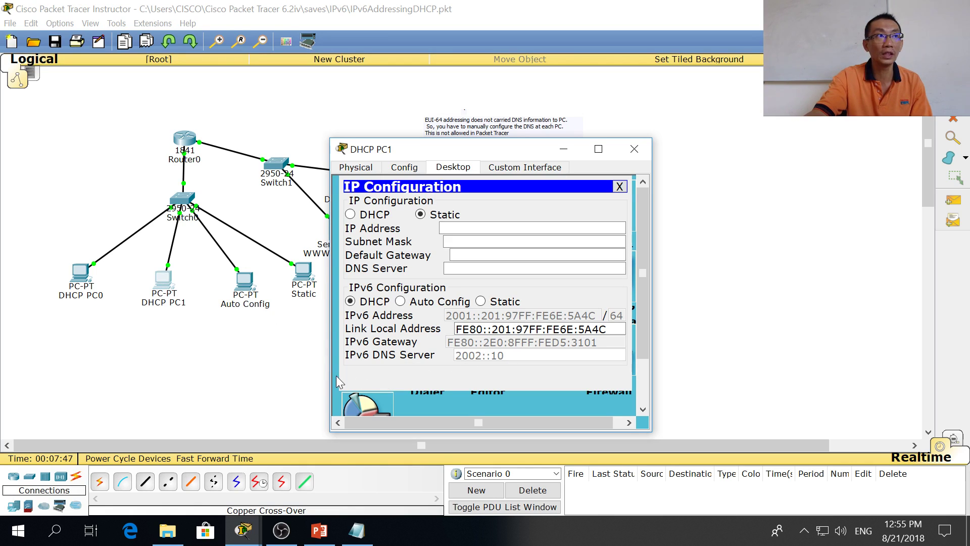
click(263, 365)
Step: In Router0's CLI, enter privileged mode with 'en' and run 'sh ru'
click(185, 139)
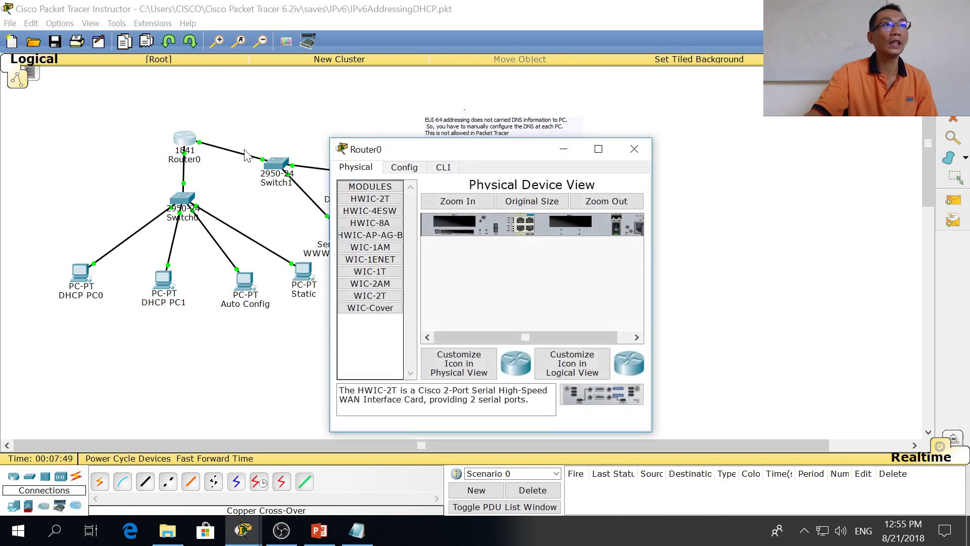
click(443, 168)
key(Return)
key(Return)
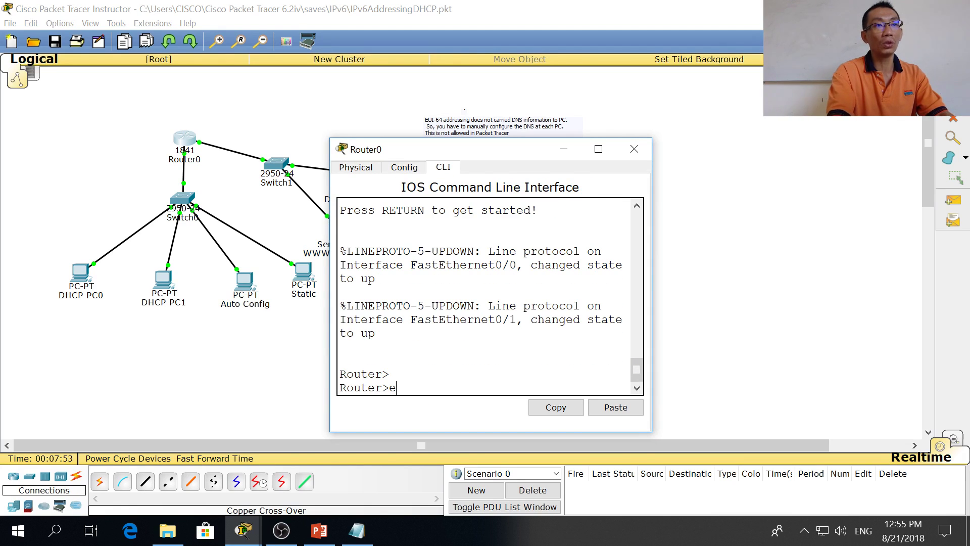
text(en)
key(Return)
key(Return)
text(sh)
key(Return)
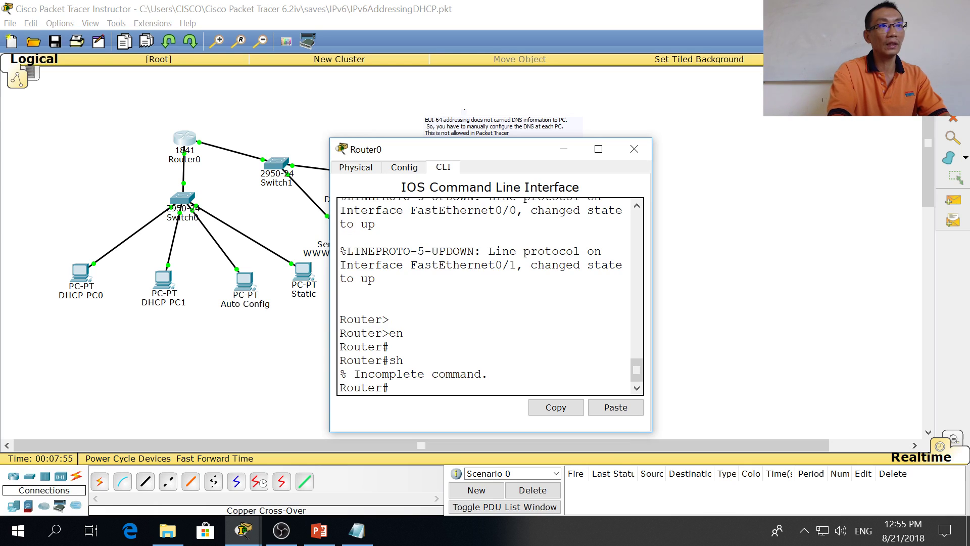
text(sh ru)
key(Return)
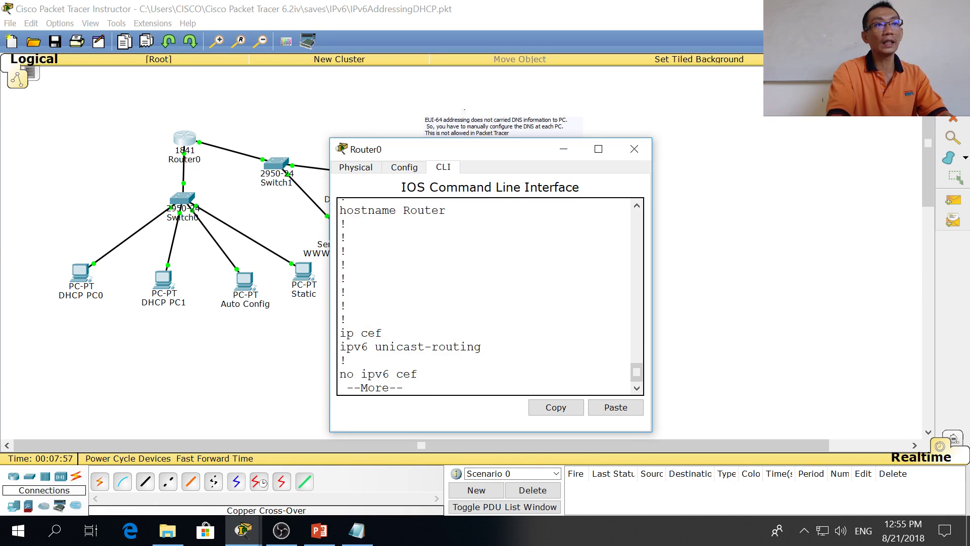
Step: Page through the running config, highlighting 'ipv6 dhcp server cisco' and pool cisco's dns-server 2002::10 lines
key(space)
key(space)
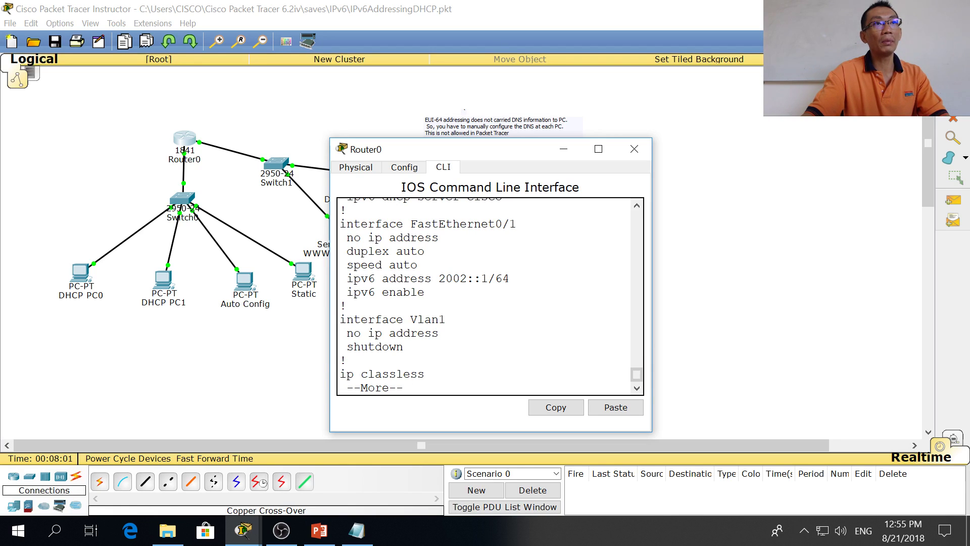
drag(638, 374, 640, 371)
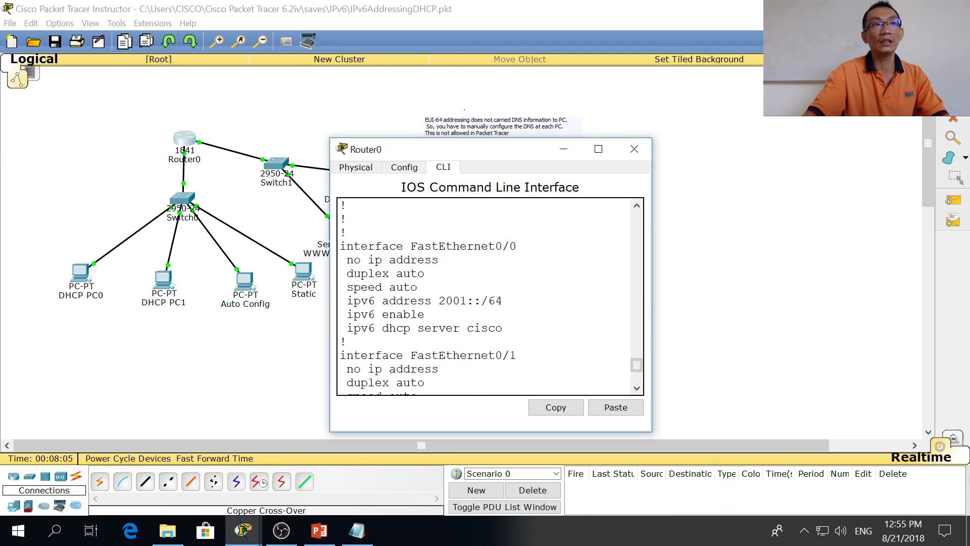
drag(503, 328, 347, 328)
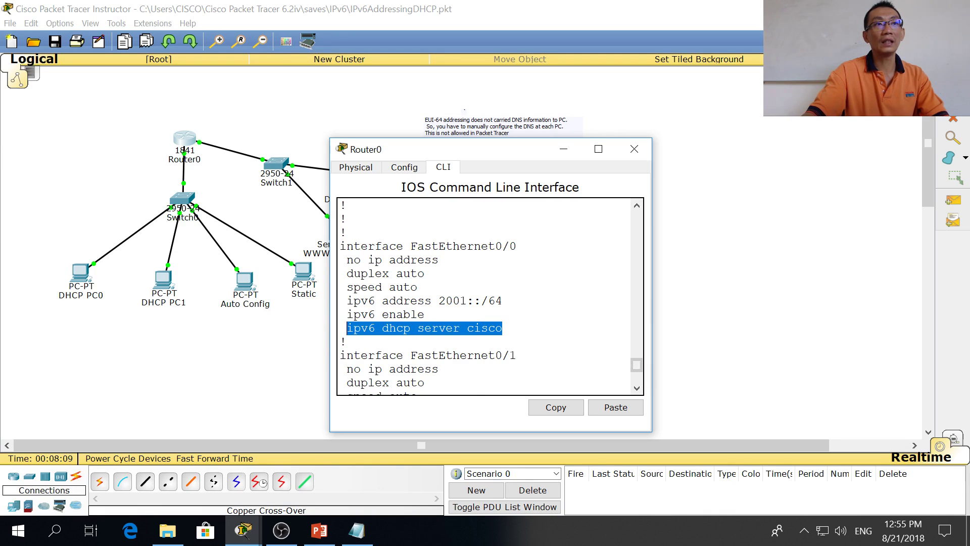
key(ctrl+c)
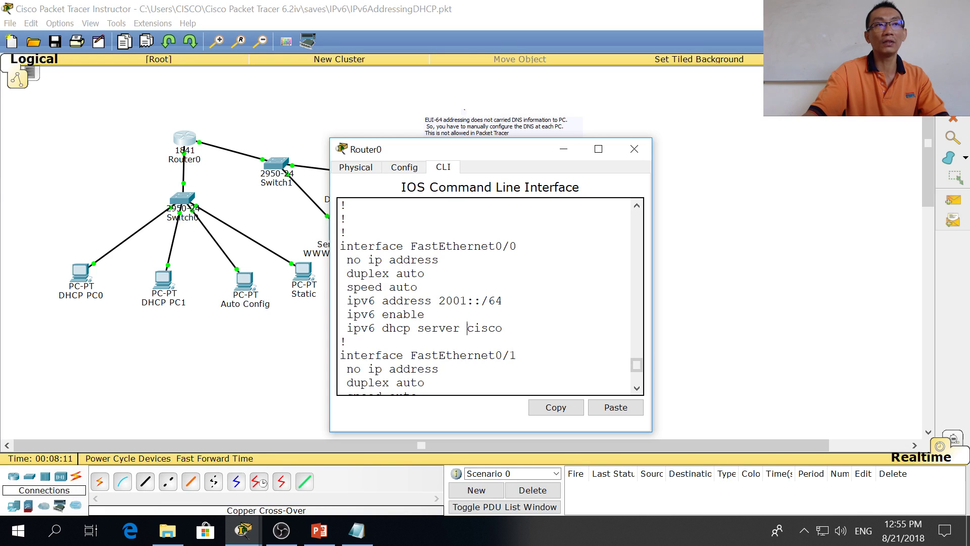
drag(637, 368, 636, 343)
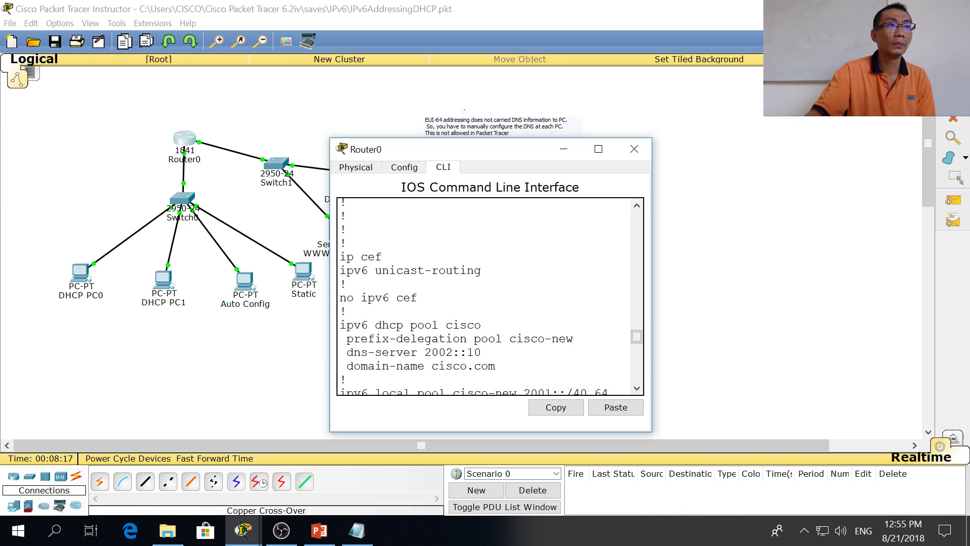
scroll(486, 296, down, 2)
drag(609, 363, 340, 281)
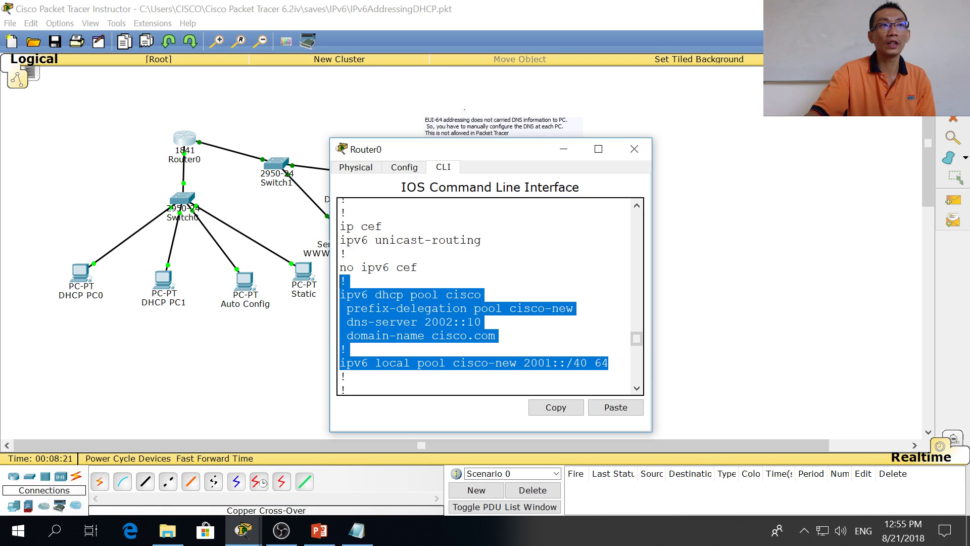
drag(636, 335, 639, 346)
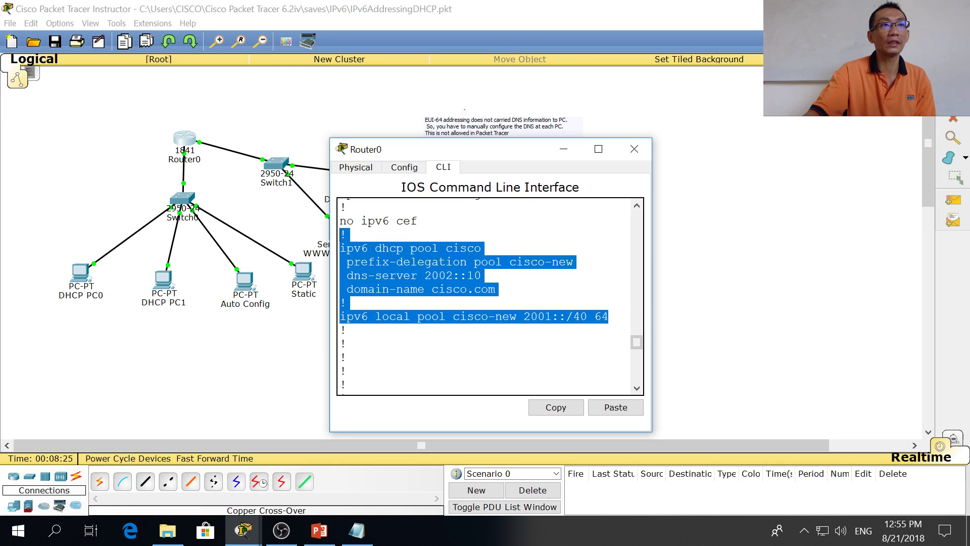
drag(496, 289, 353, 248)
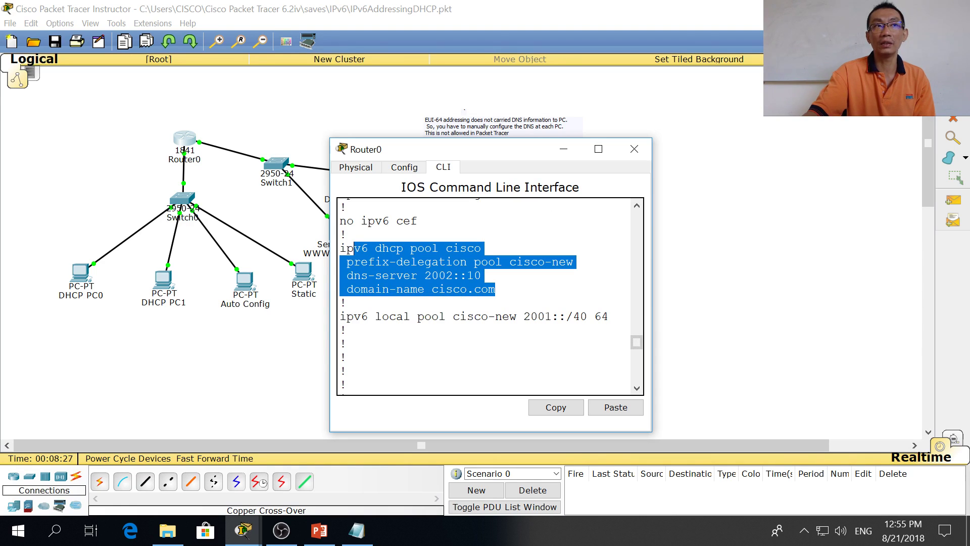
scroll(485, 296, down, 5)
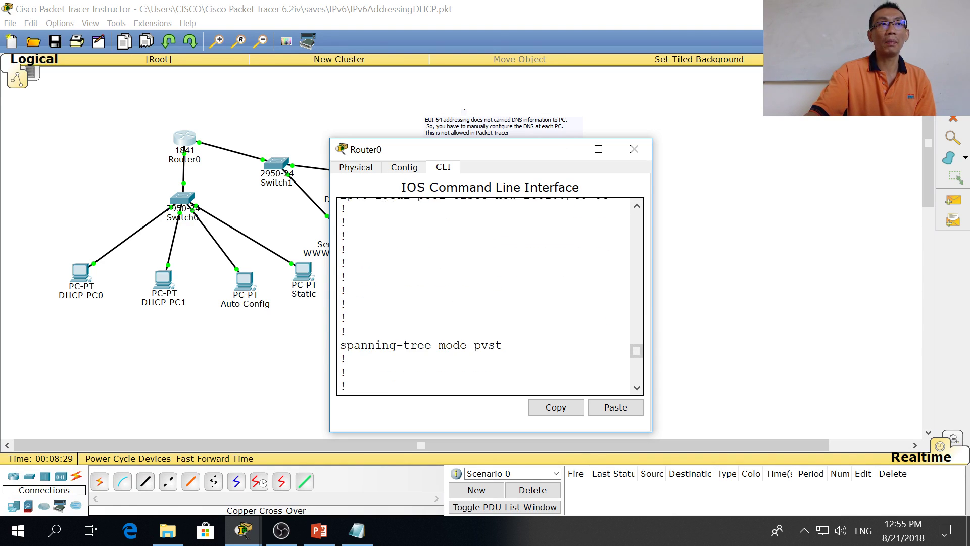
scroll(486, 295, down, 2)
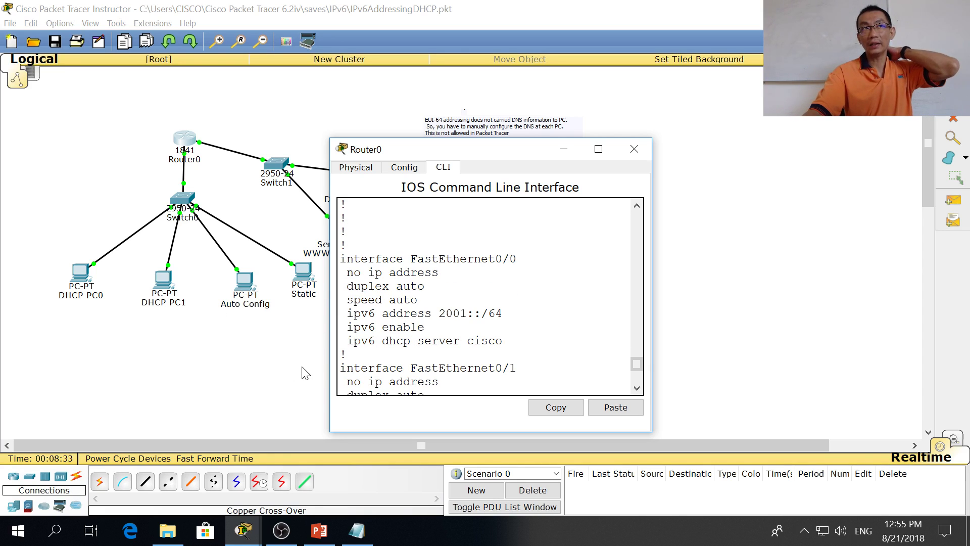
Step: Close Router0's window, view the Auto Config PC's address summary, and switch to PowerPoint
click(635, 149)
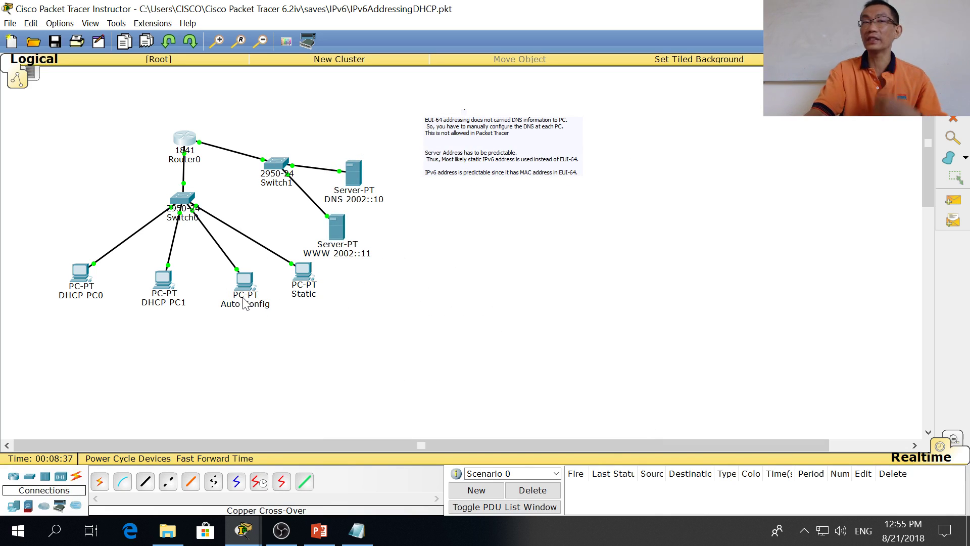
mouse_move(244, 302)
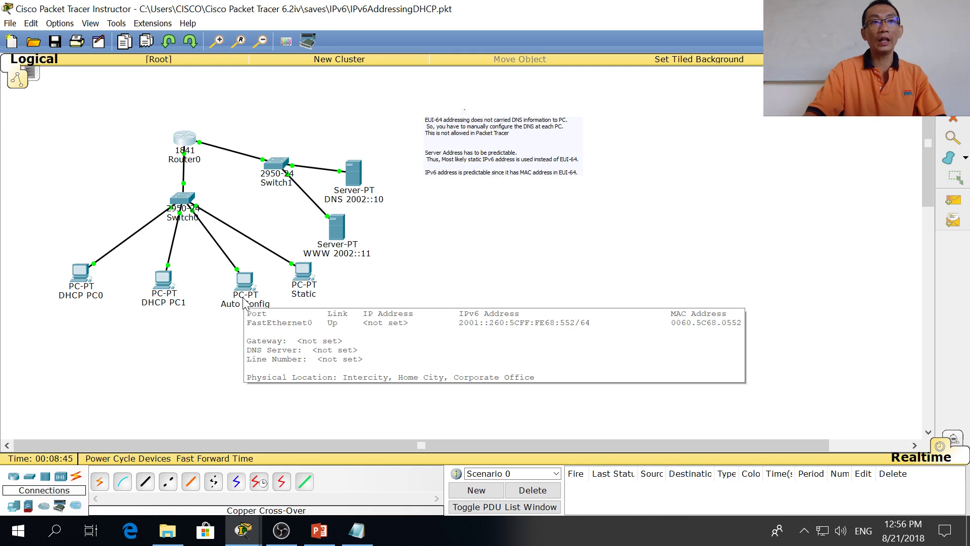
key(alt+Tab)
key(alt+Tab)
key(alt+Tab)
key(alt+Tab)
key(alt+Tab)
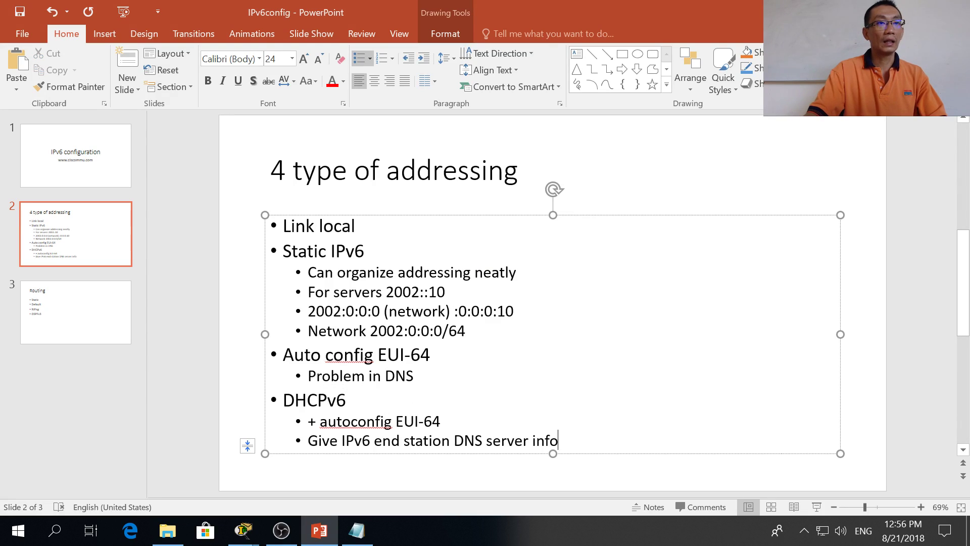
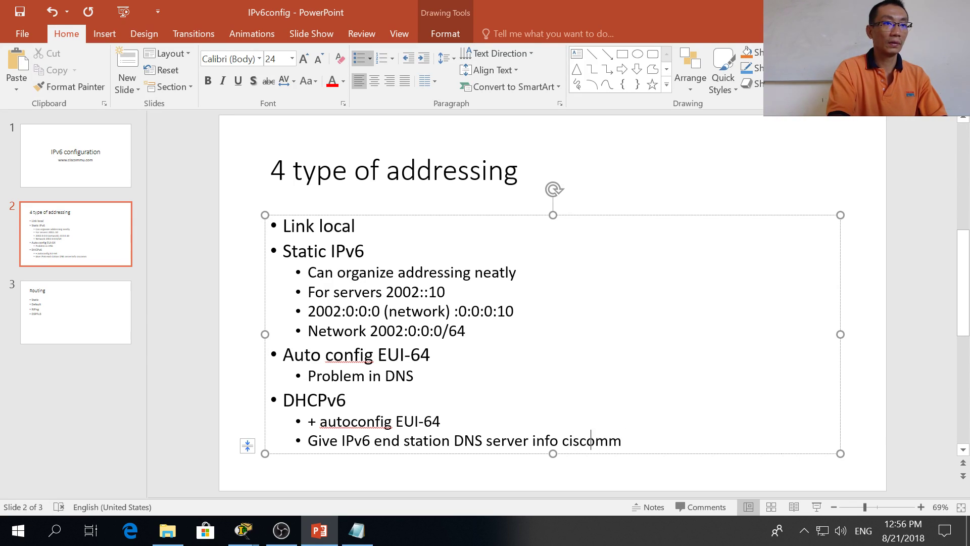
Step: Add a new bullet under DHCPv6 containing a contact Gmail e-mail address
key(Return)
key(End)
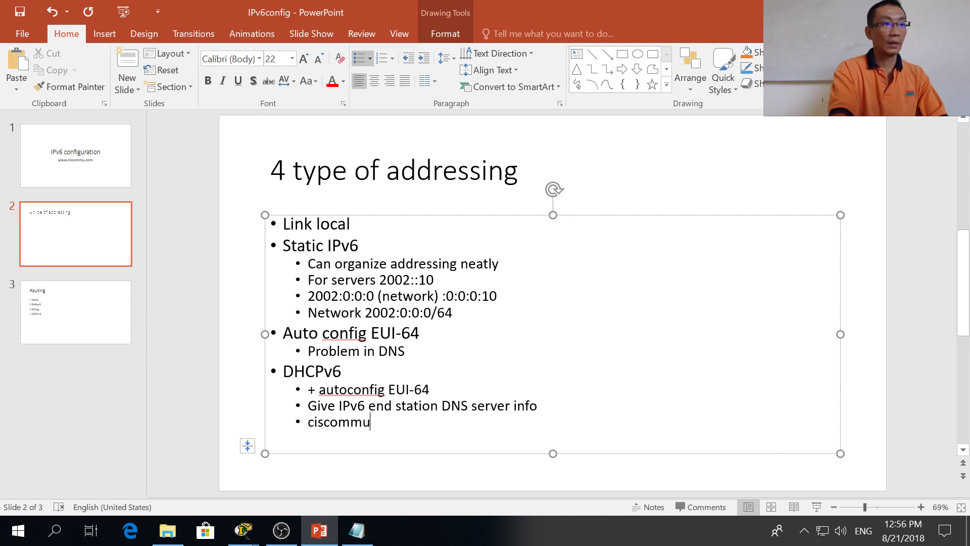
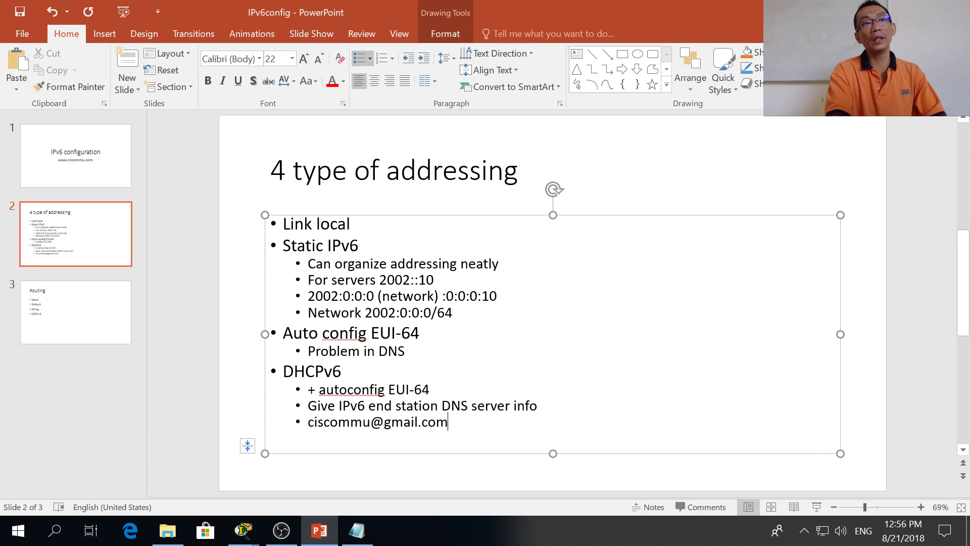